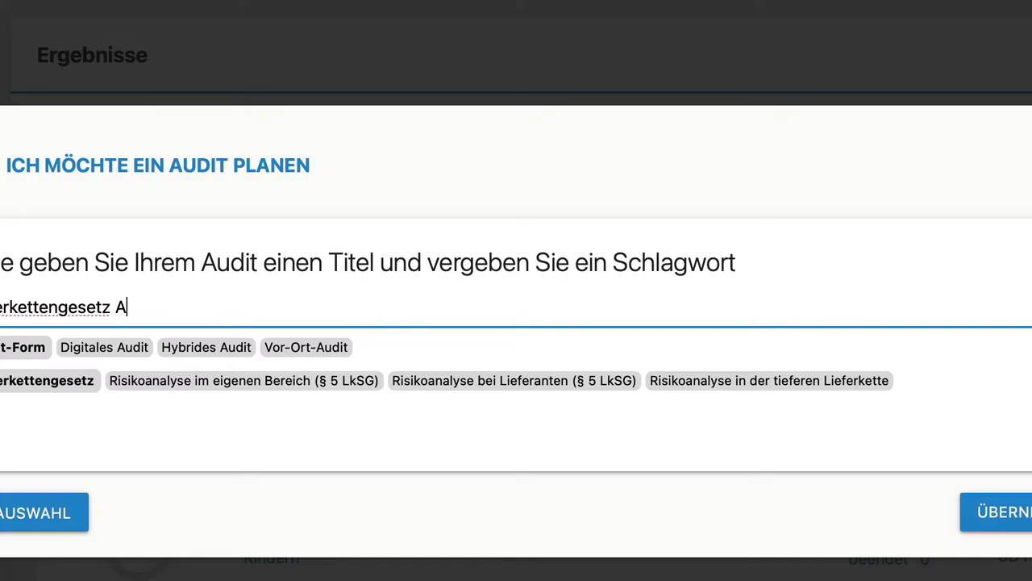
Step: Title the audit "Lieferkettengesetz Einsatz von Kindern in China" and tag it Digitales Audit and Risikoanalyse bei Lieferanten (§ 5 LkSG)
{"action": "key", "text": "BackSpace"}
{"action": "type", "text": "Einsatz von"}
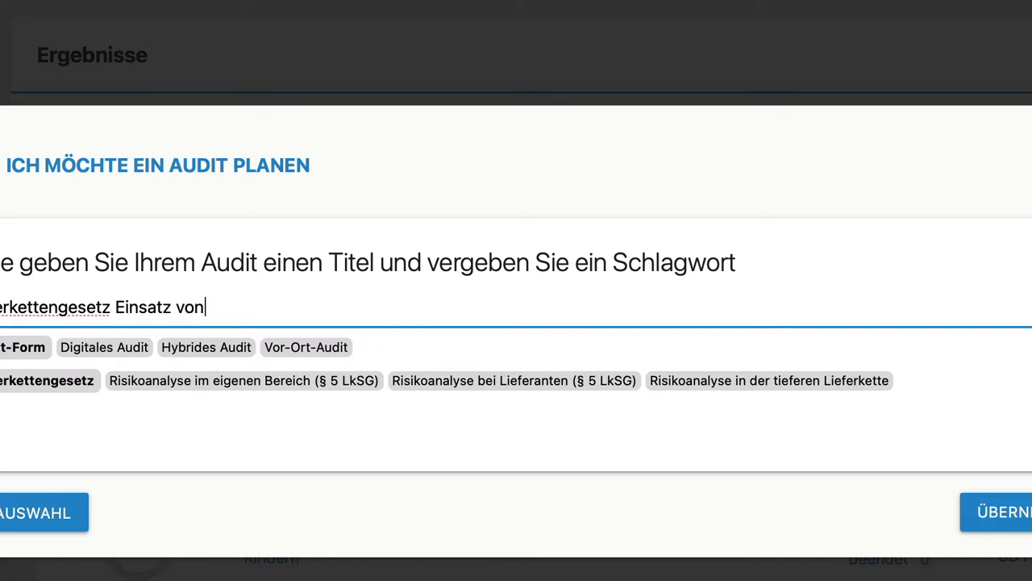
{"action": "type", "text": " Kindern in China"}
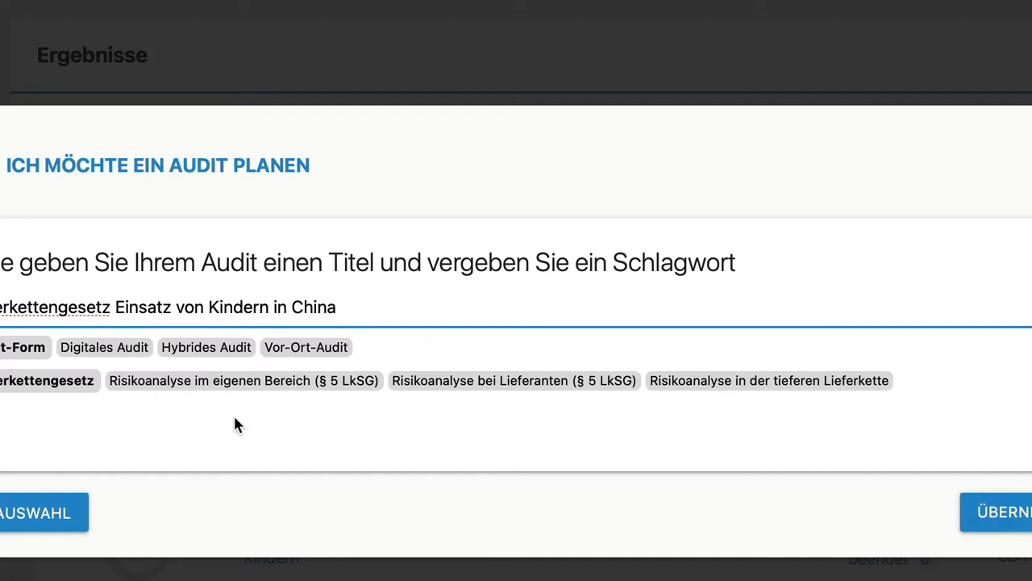
{"action": "left_click", "coordinate": [87, 349]}
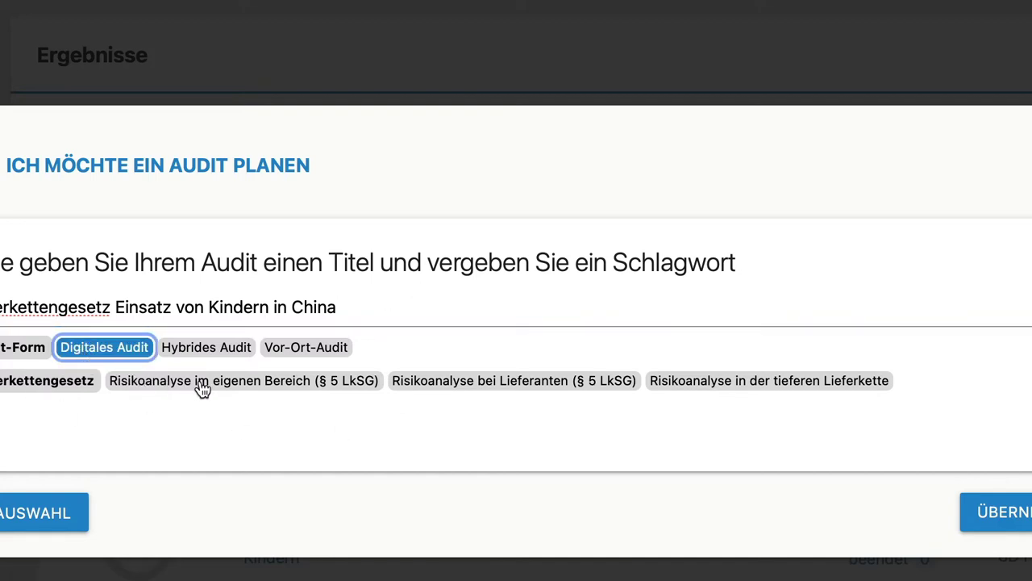
{"action": "left_click", "coordinate": [510, 385]}
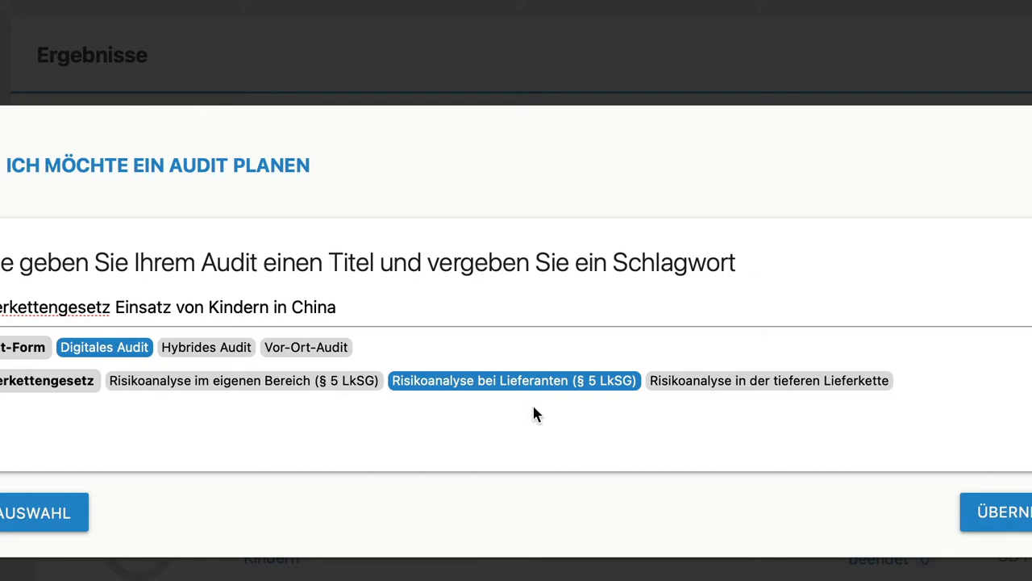
{"action": "left_click", "coordinate": [997, 512]}
Step: Enter the description "Wir möchten mithilfe des Audit gerne herausfinden, inwieweit sich das Unternehmen an die Vorgaben des Lieferketten Gesetzes zur Kinderarbeit hält."
{"action": "left_click", "coordinate": [253, 277]}
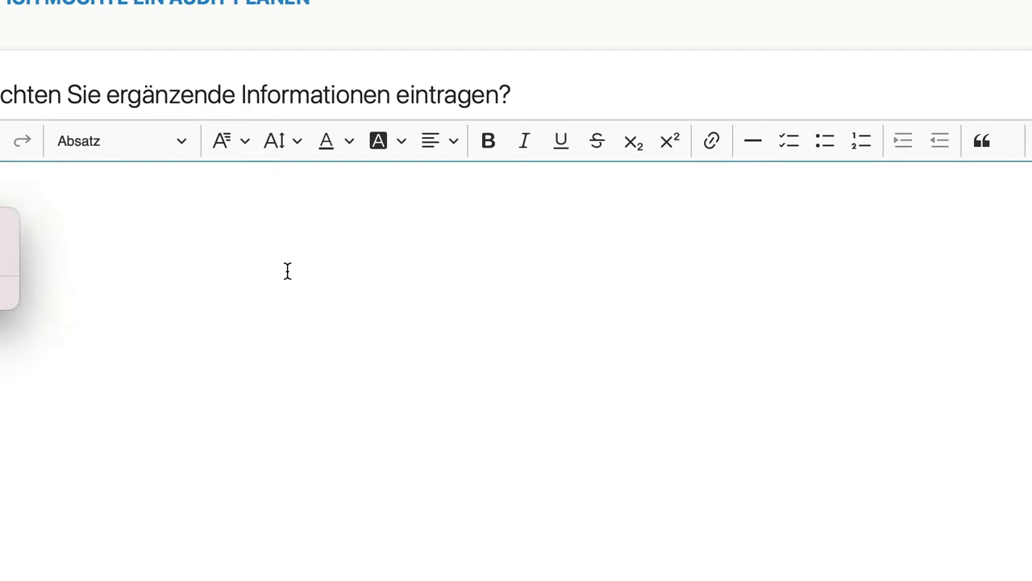
{"action": "type", "text": "möchten mithilfe des"}
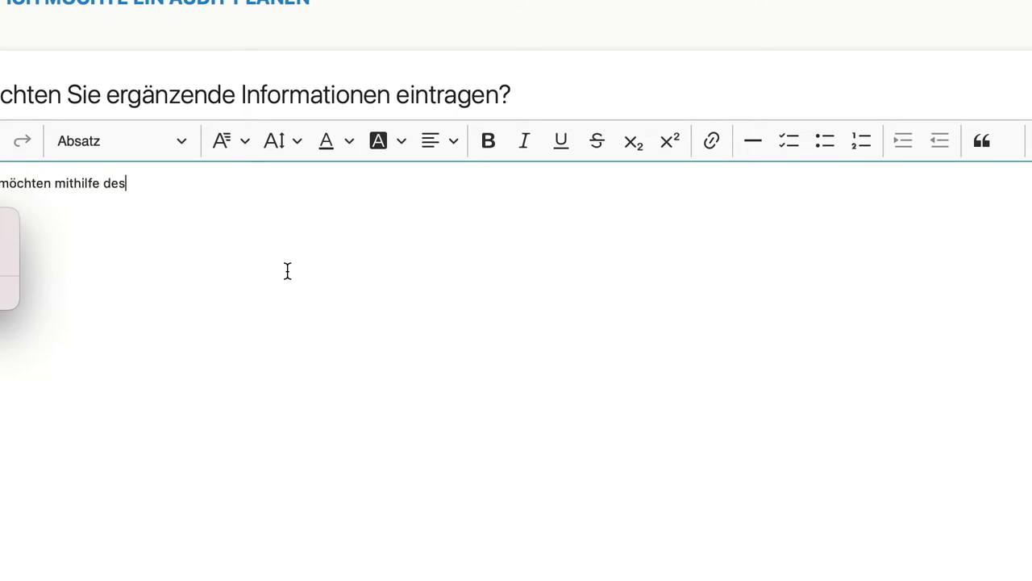
{"action": "type", "text": " Audit gerne herausfinden"}
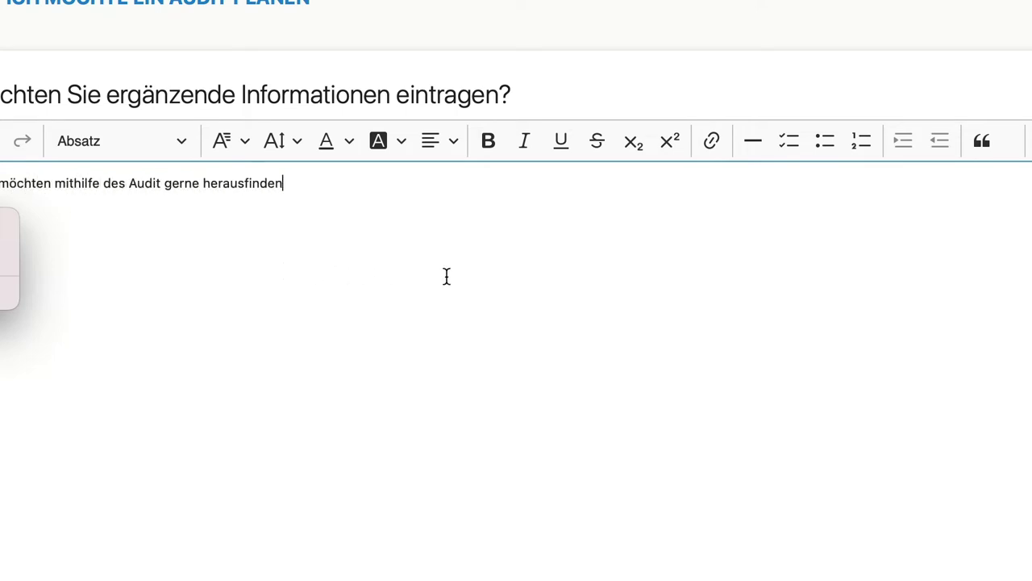
{"action": "type", "text": ", inwieweit sich das"}
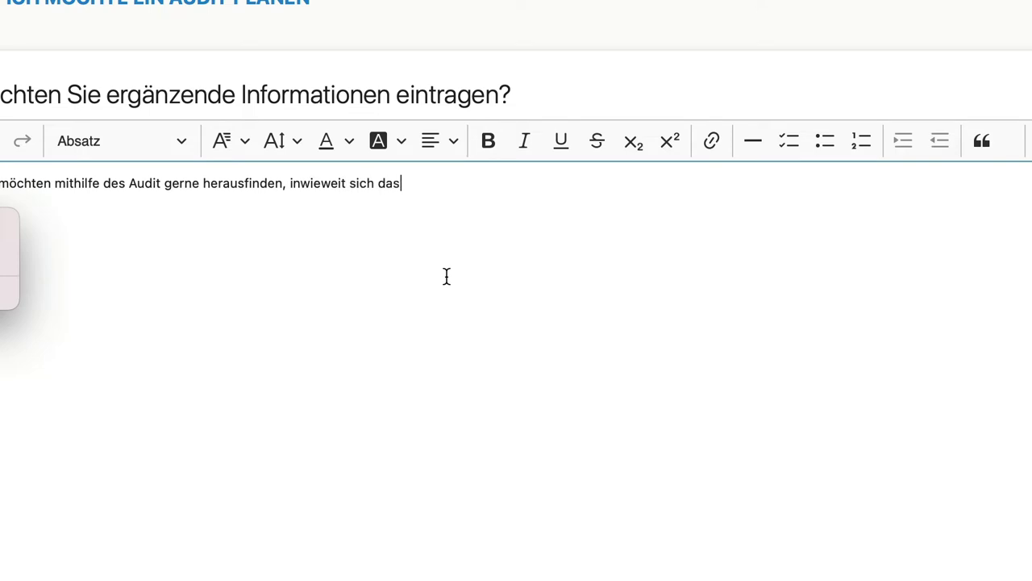
{"action": "type", "text": " Unternehmen an die Vorgaben"}
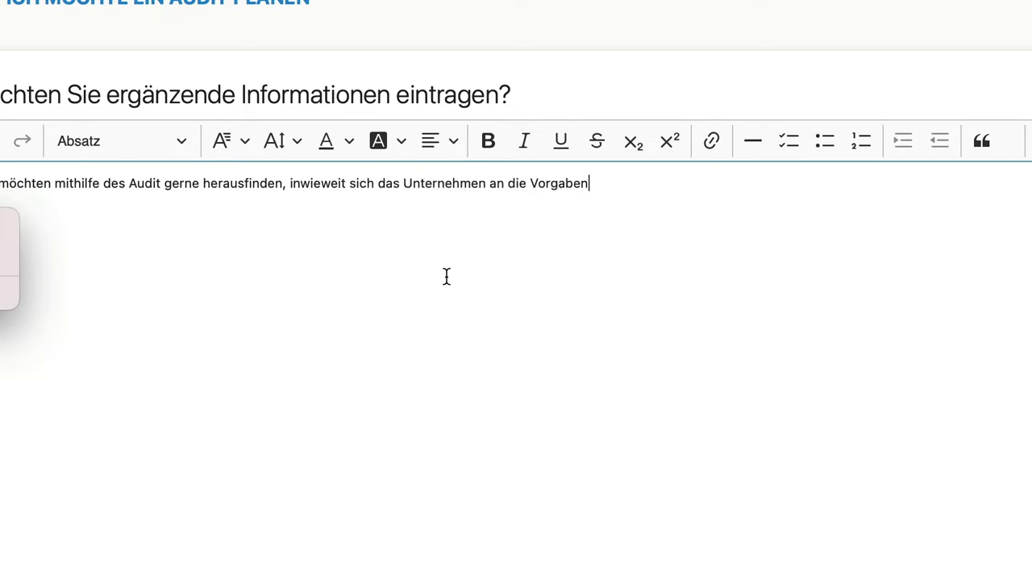
{"action": "type", "text": " des Lieferketten Gesetzes zur Kinderarbeit hält"}
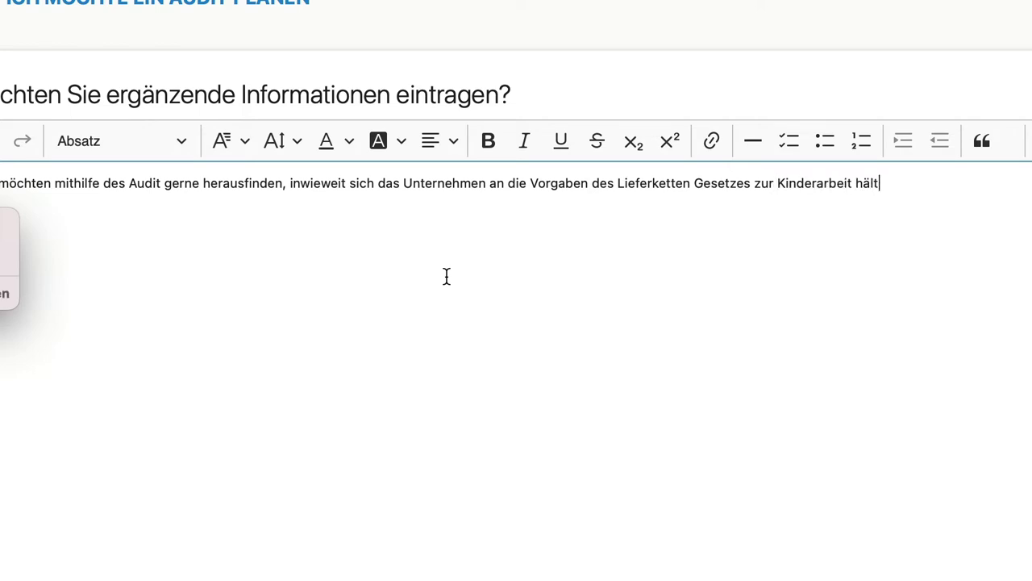
{"action": "type", "text": "."}
Step: Correct "Lieferketten Gesetzes" to "Lieferkettengesetzes" in the description and accept the supplementary information
{"action": "left_click_drag", "start_coordinate": [696, 184], "coordinate": [691, 184]}
{"action": "left_click", "coordinate": [691, 190]}
{"action": "key", "text": "Delete"}
{"action": "key", "text": "BackSpace"}
{"action": "type", "text": "g"}
{"action": "left_click", "coordinate": [871, 266]}
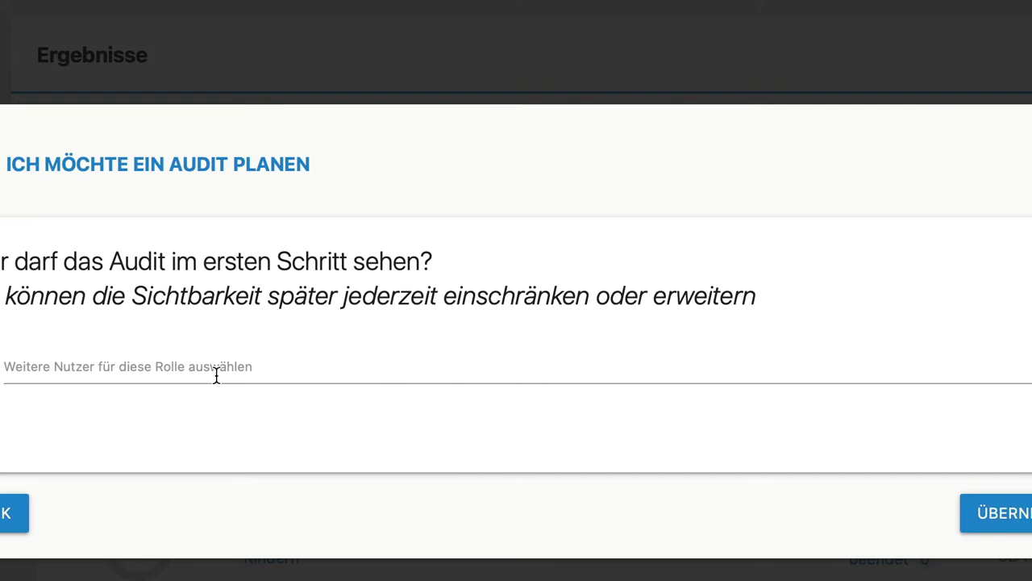
Step: Add the auditor and the supplier contact being audited as users allowed to see the audit
{"action": "left_click", "coordinate": [233, 369]}
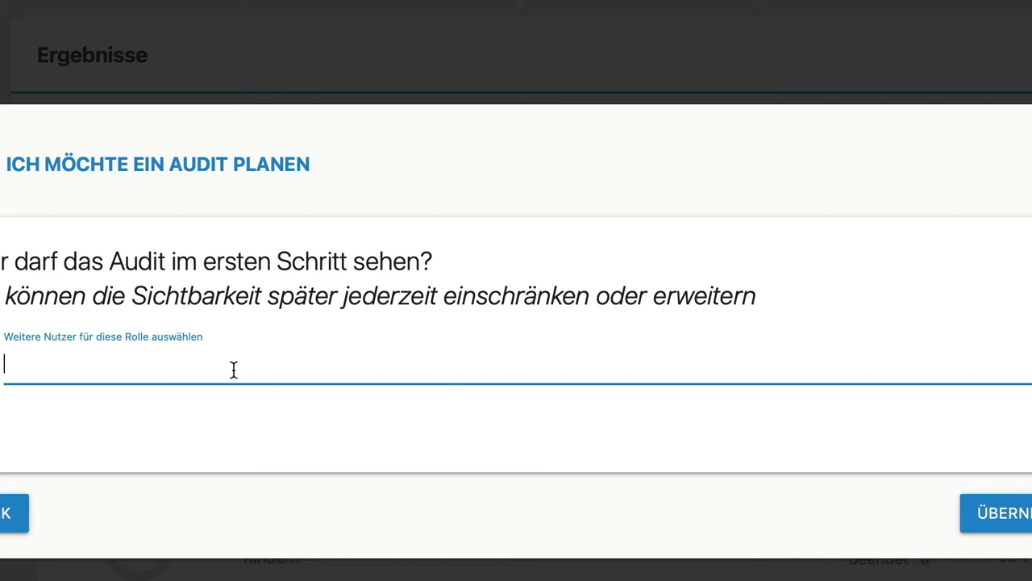
{"action": "type", "text": "an"}
{"action": "left_click", "coordinate": [179, 416]}
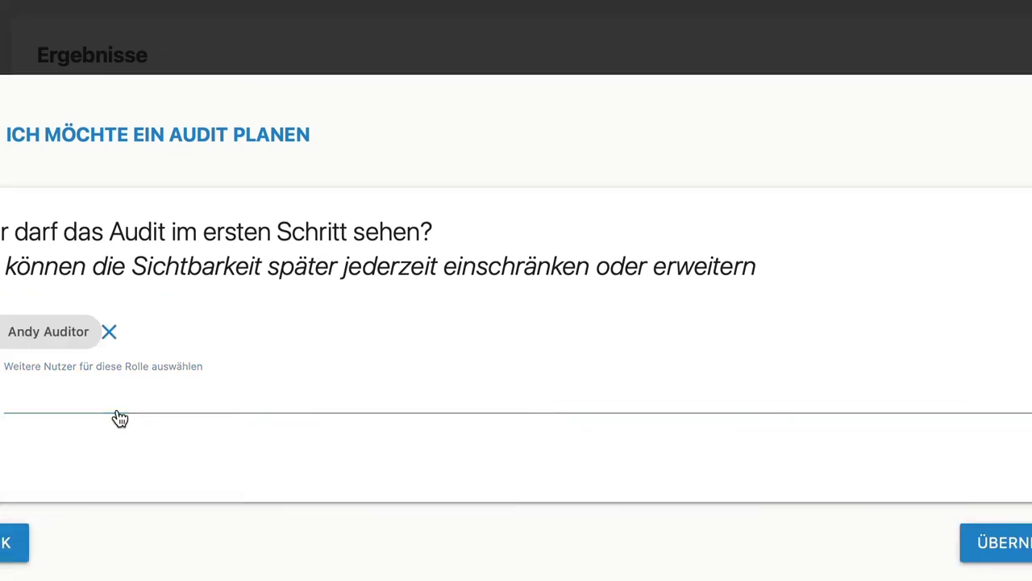
{"action": "left_click", "coordinate": [206, 388]}
{"action": "type", "text": "lu"}
{"action": "left_click", "coordinate": [182, 436]}
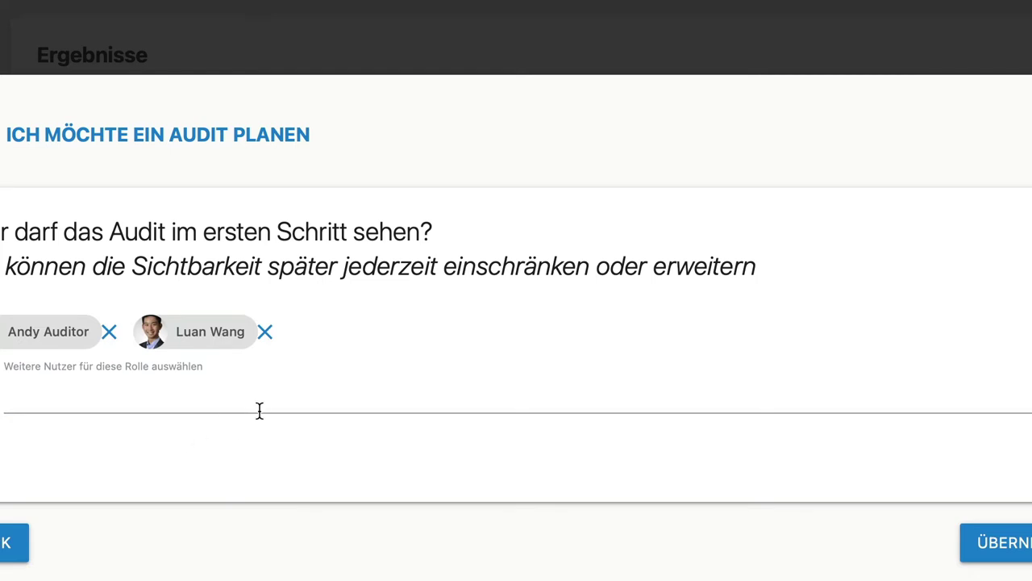
Step: Add two more users to those allowed to see the audit and accept the selection
{"action": "type", "text": "mar"}
{"action": "key", "text": "BackSpace"}
{"action": "key", "text": "BackSpace"}
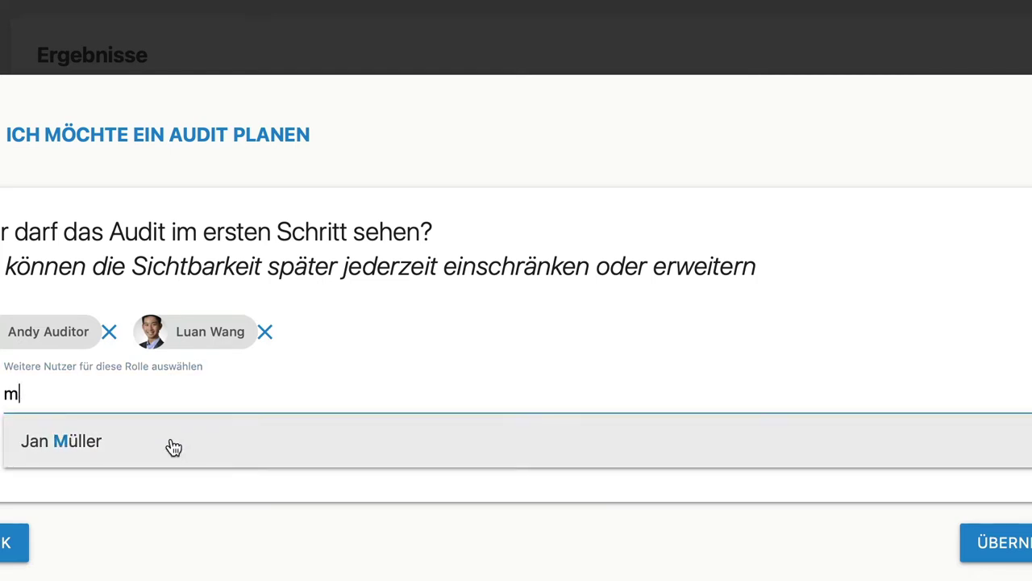
{"action": "left_click", "coordinate": [173, 446]}
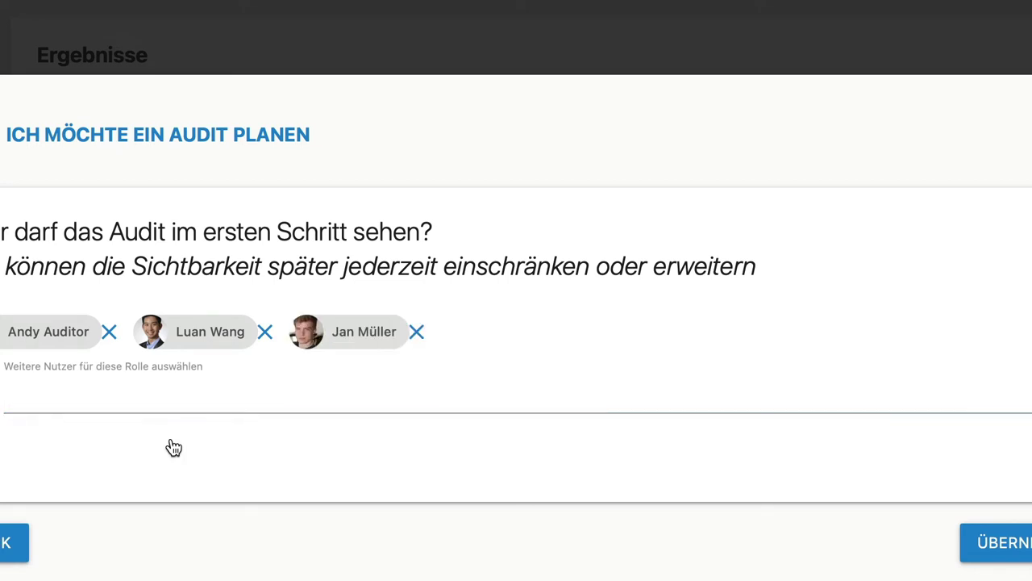
{"action": "type", "text": "an"}
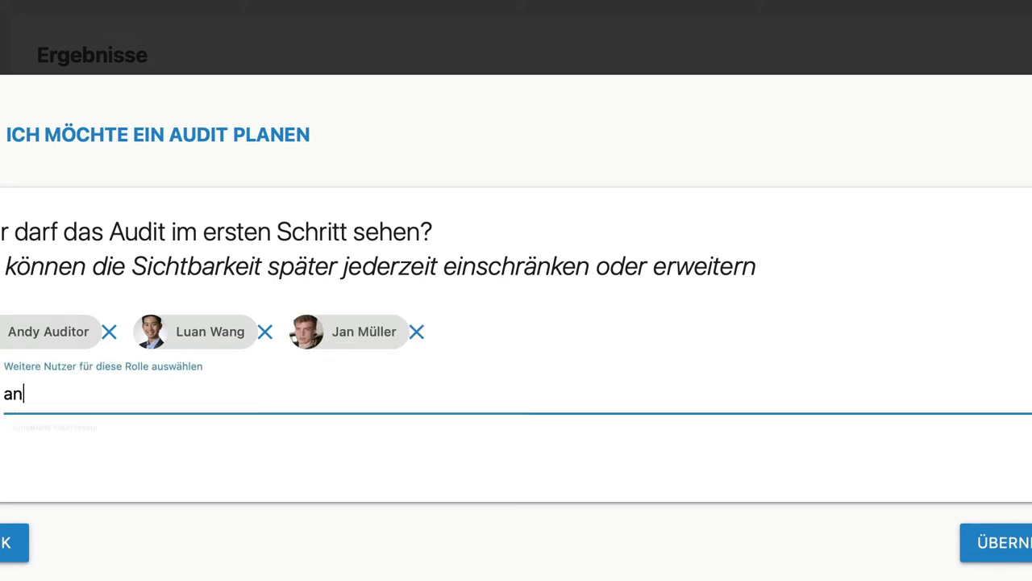
{"action": "left_click", "coordinate": [272, 445]}
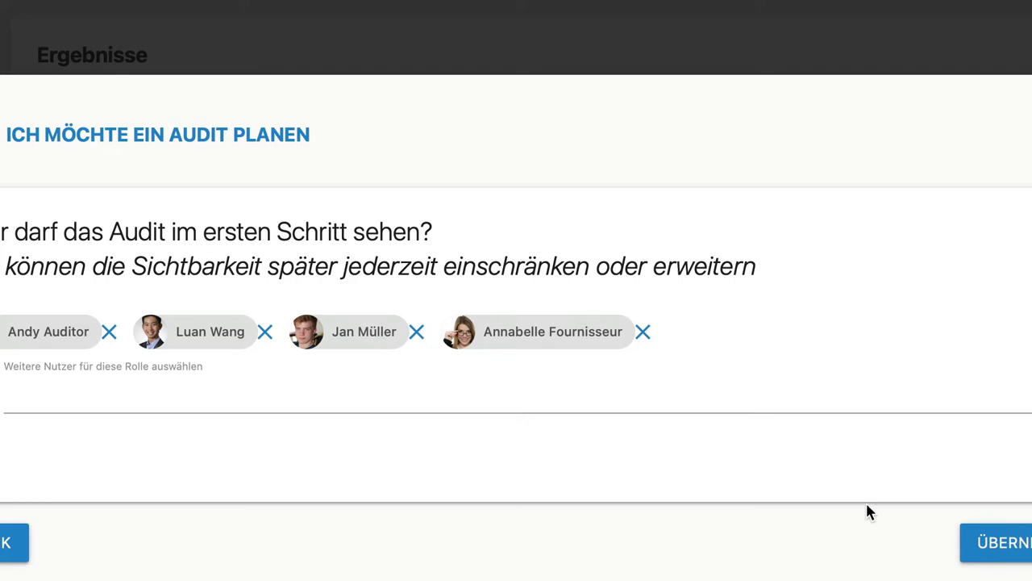
{"action": "left_click", "coordinate": [993, 548]}
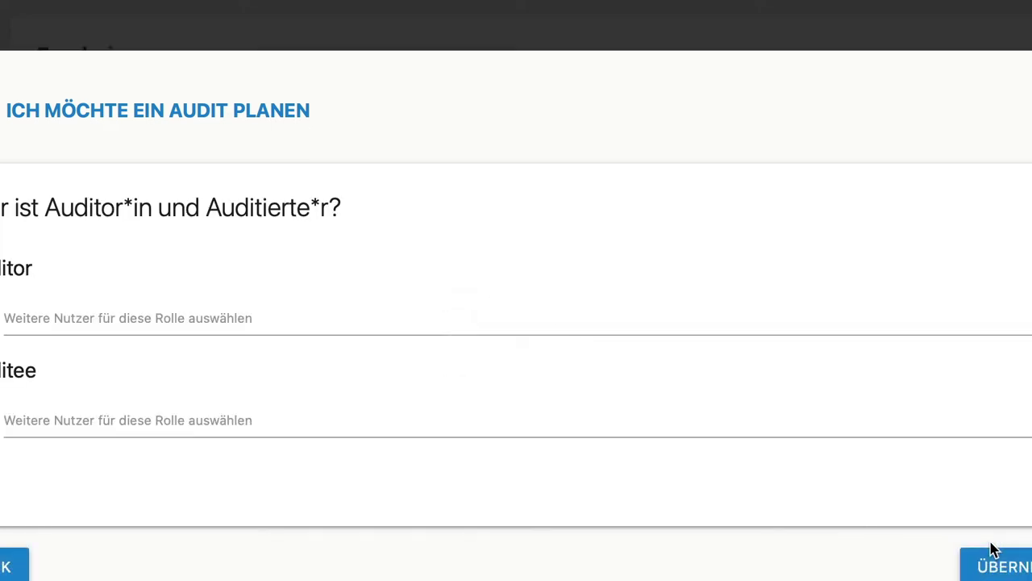
Step: Assign one user to the Auditor role and another to the Auditee role
{"action": "left_click", "coordinate": [215, 320]}
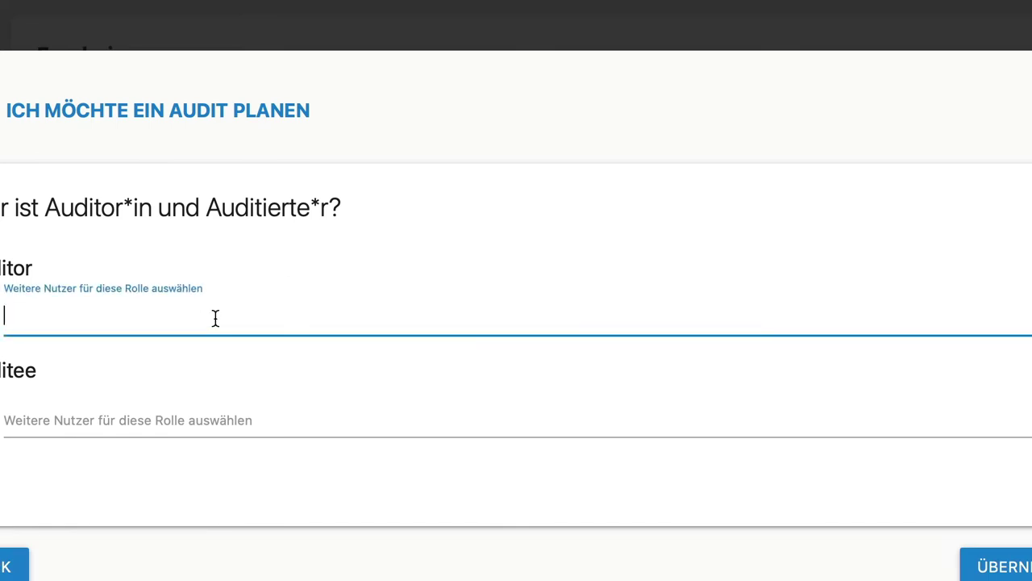
{"action": "type", "text": "and"}
{"action": "left_click", "coordinate": [170, 373]}
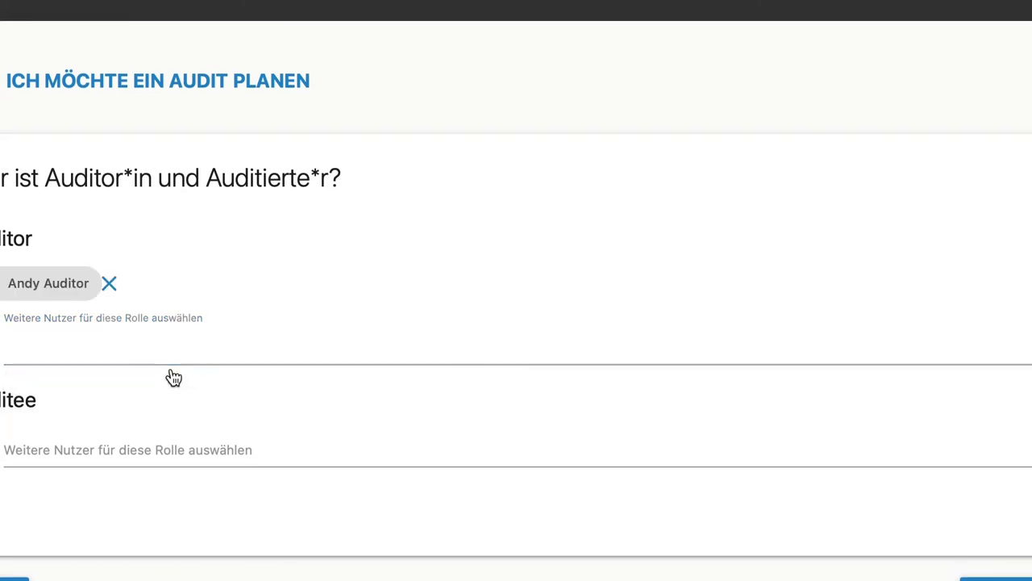
{"action": "left_click", "coordinate": [125, 444]}
{"action": "type", "text": "lu"}
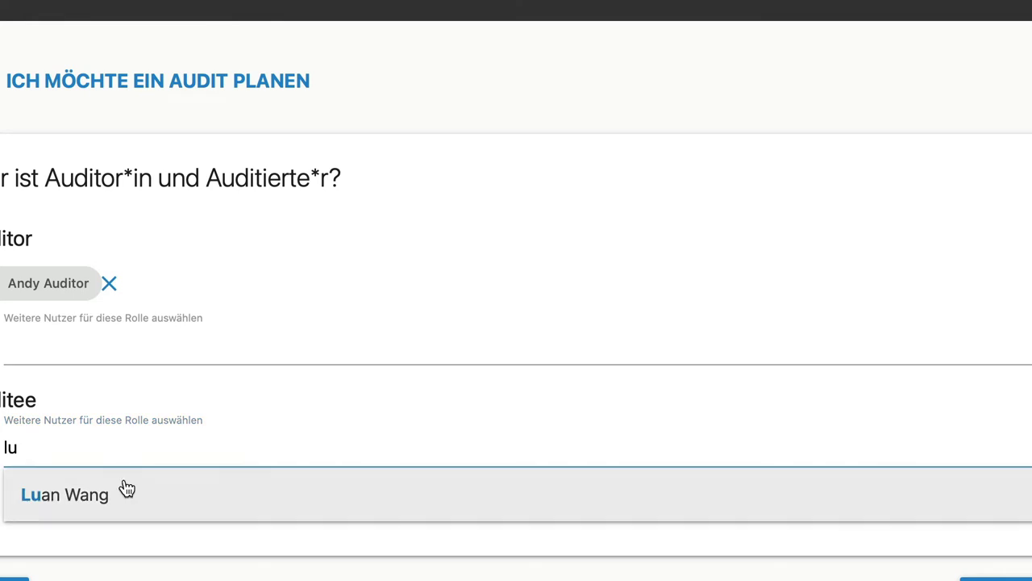
{"action": "left_click", "coordinate": [128, 487]}
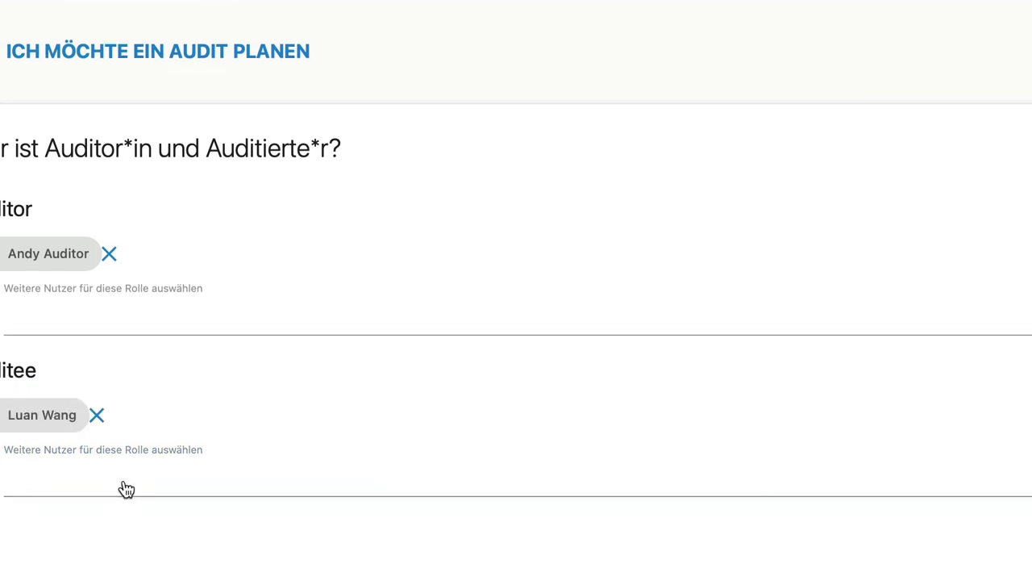
Step: Try adding the auditee as a second auditor and remove that entry again
{"action": "left_click", "coordinate": [71, 316]}
{"action": "type", "text": "lua"}
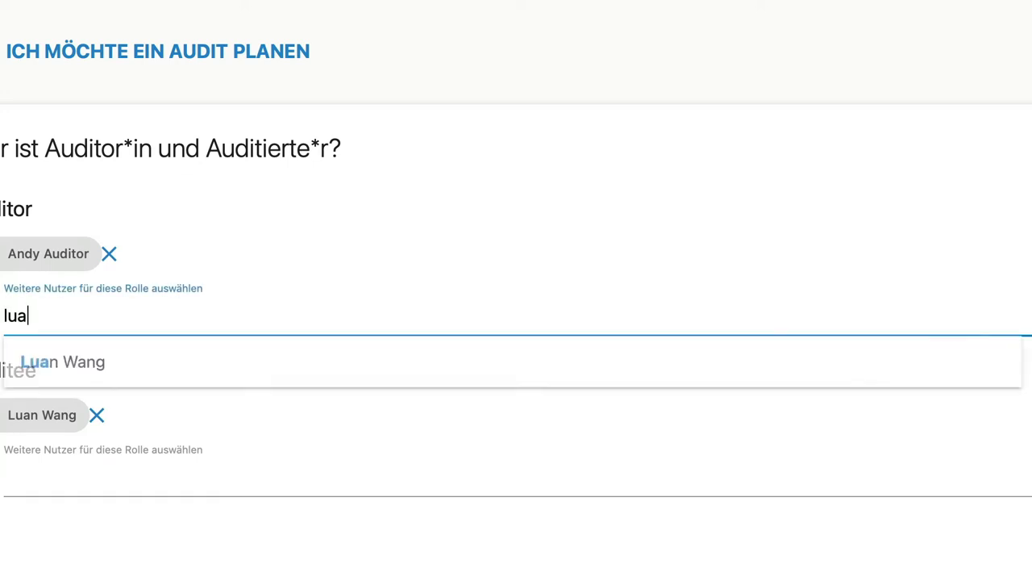
{"action": "left_click", "coordinate": [141, 360]}
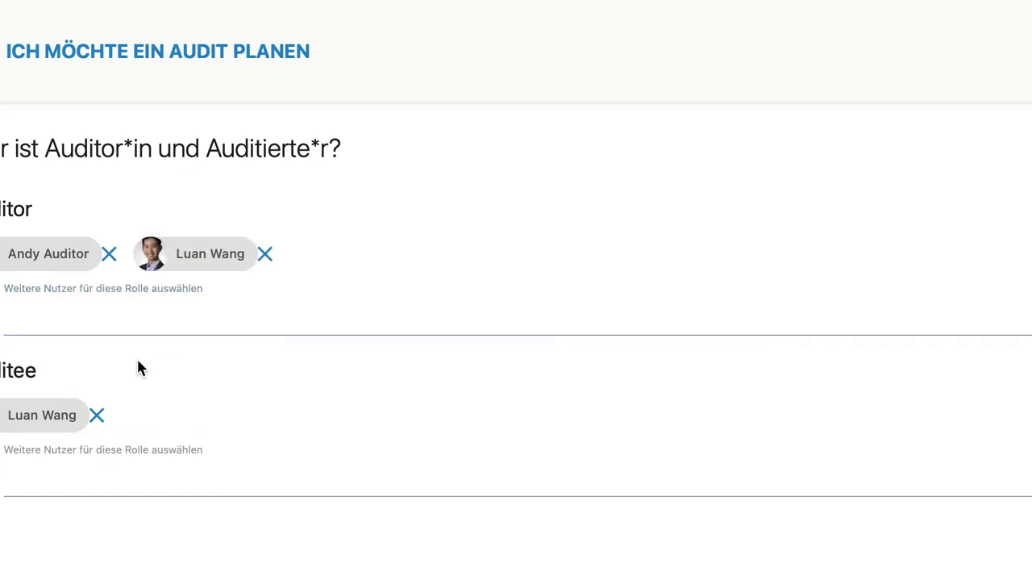
{"action": "left_click", "coordinate": [266, 255]}
Step: Accept the role assignments and submit the planned audit from the summary
{"action": "left_click", "coordinate": [196, 323]}
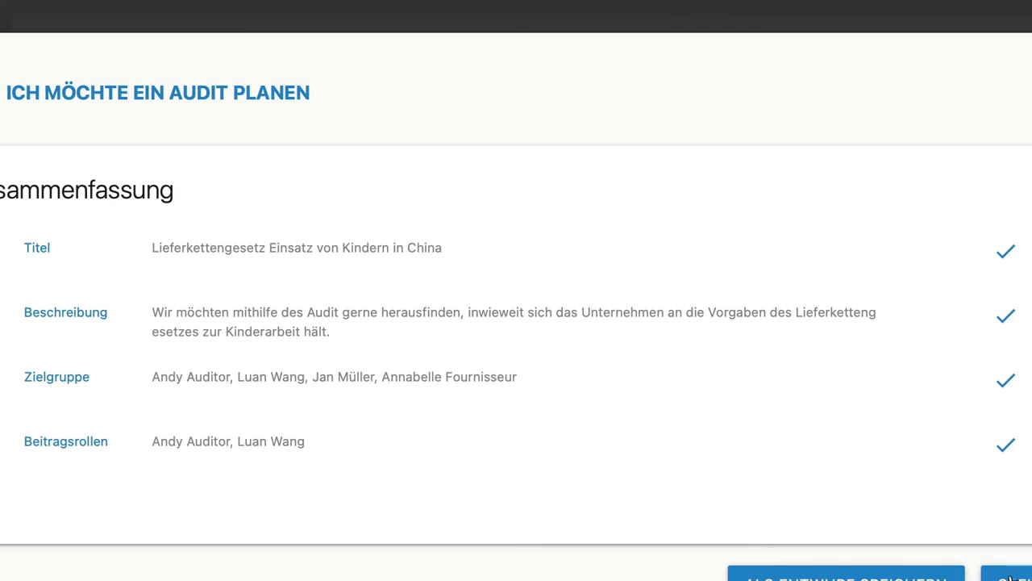
{"action": "left_click", "coordinate": [1010, 578]}
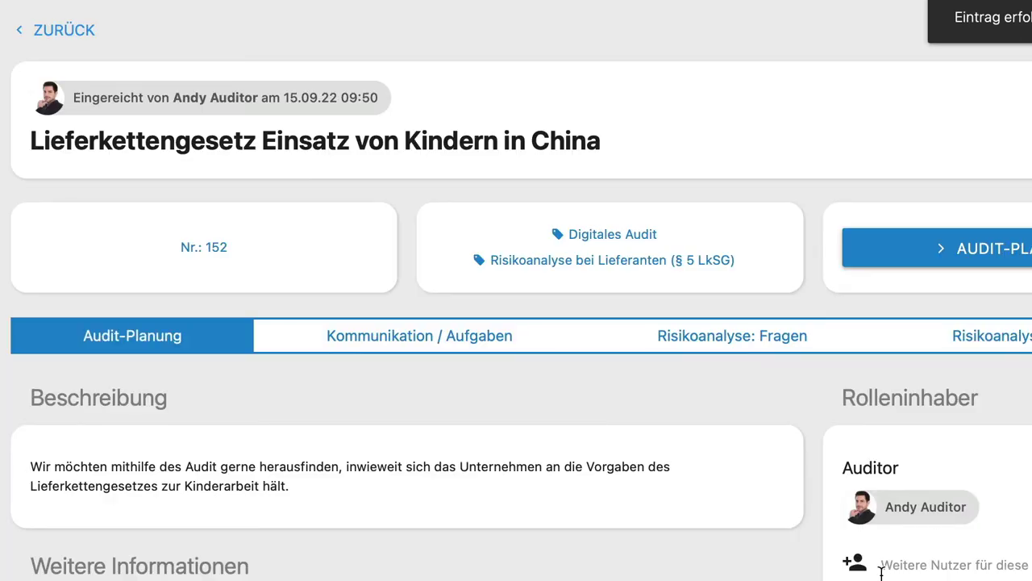
Step: Set the reason for the risk analysis to "Anlassbezogenes Audit: Mögliche wesentlich veränderte oder wesentlich erweiterte Risikolage"
{"action": "scroll", "coordinate": [728, 558], "scroll_direction": "down", "scroll_amount": 5}
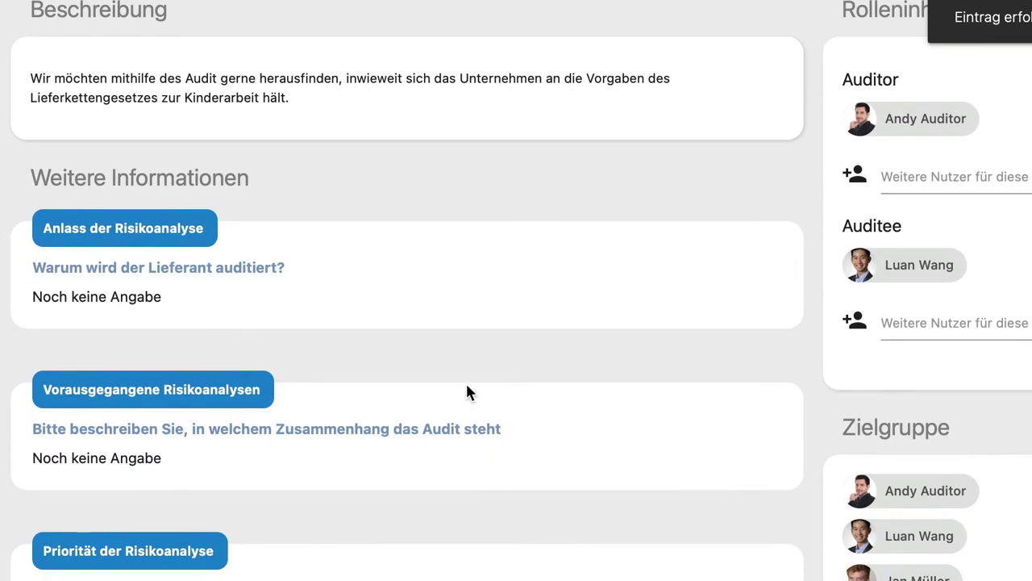
{"action": "left_click", "coordinate": [93, 296]}
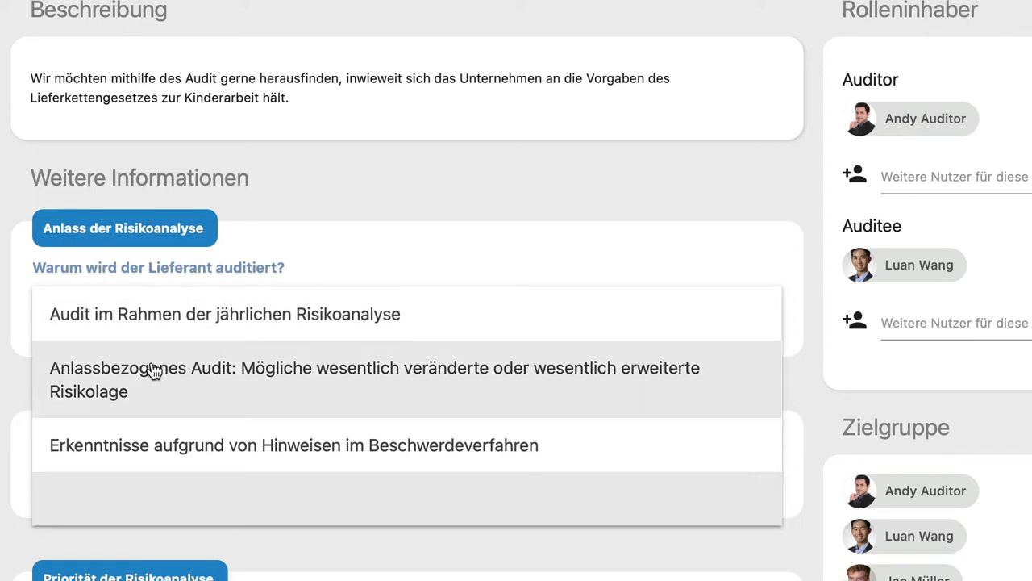
{"action": "left_click", "coordinate": [154, 370]}
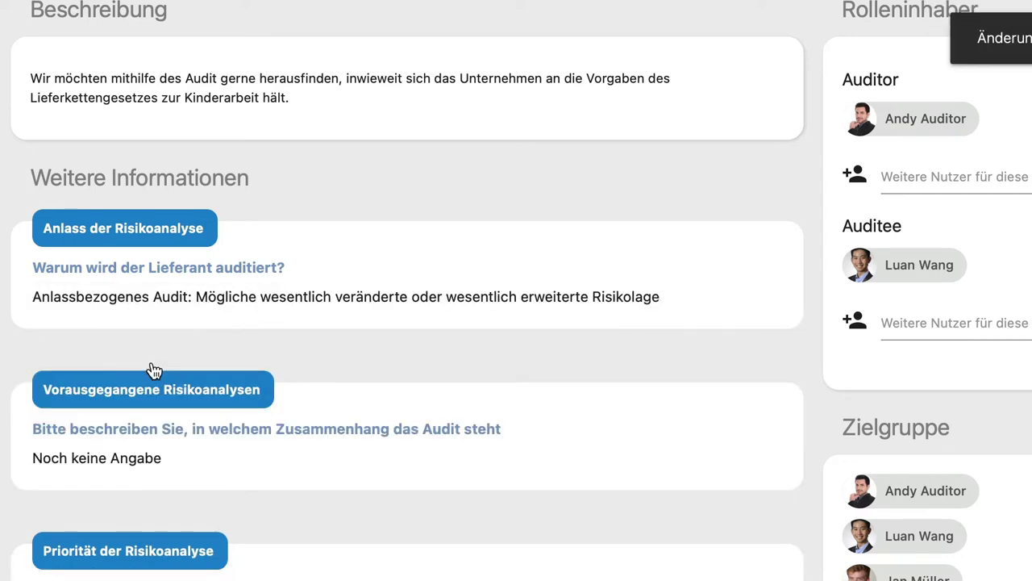
Step: Change the reason for the risk analysis to "Audit im Rahmen der jährlichen Risikoanalyse"
{"action": "left_click", "coordinate": [174, 298]}
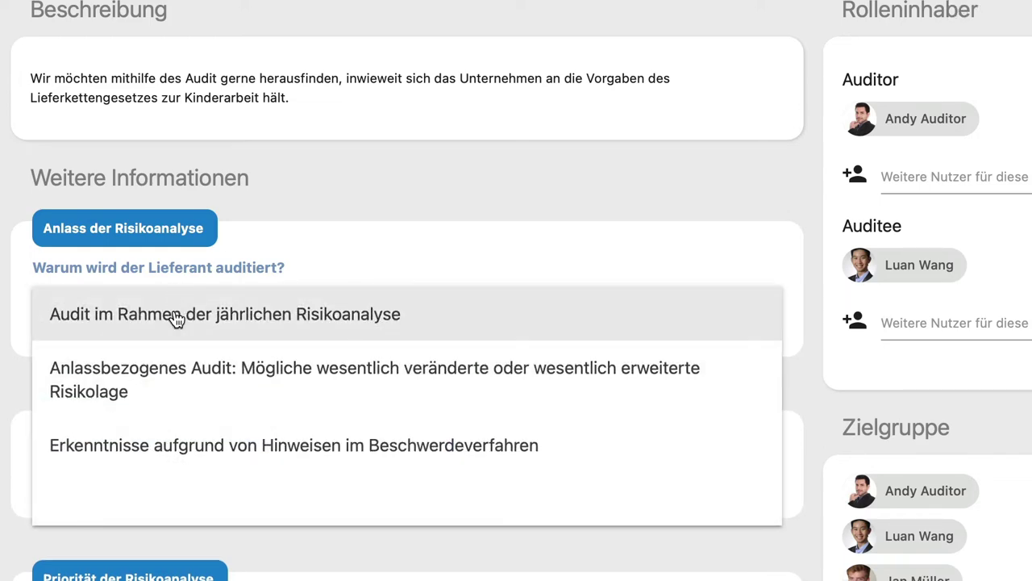
{"action": "left_click", "coordinate": [174, 317]}
{"action": "left_click", "coordinate": [176, 303]}
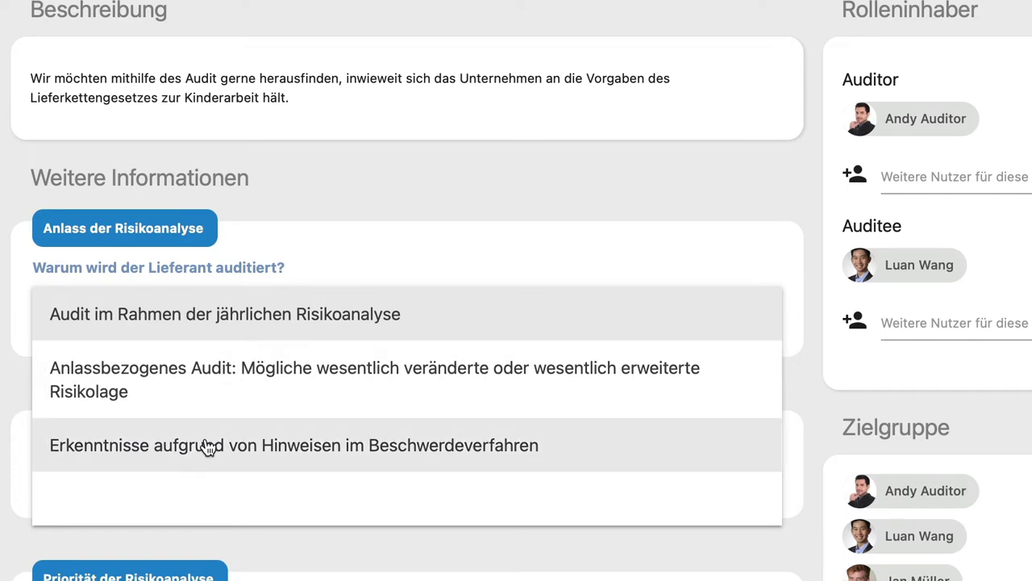
{"action": "left_click", "coordinate": [304, 264]}
Step: Set the context under Vorausgegangene Risikoanalysen to "Vertiefendes Nachfolgeaudit"
{"action": "scroll", "coordinate": [330, 379], "scroll_direction": "down", "scroll_amount": 2}
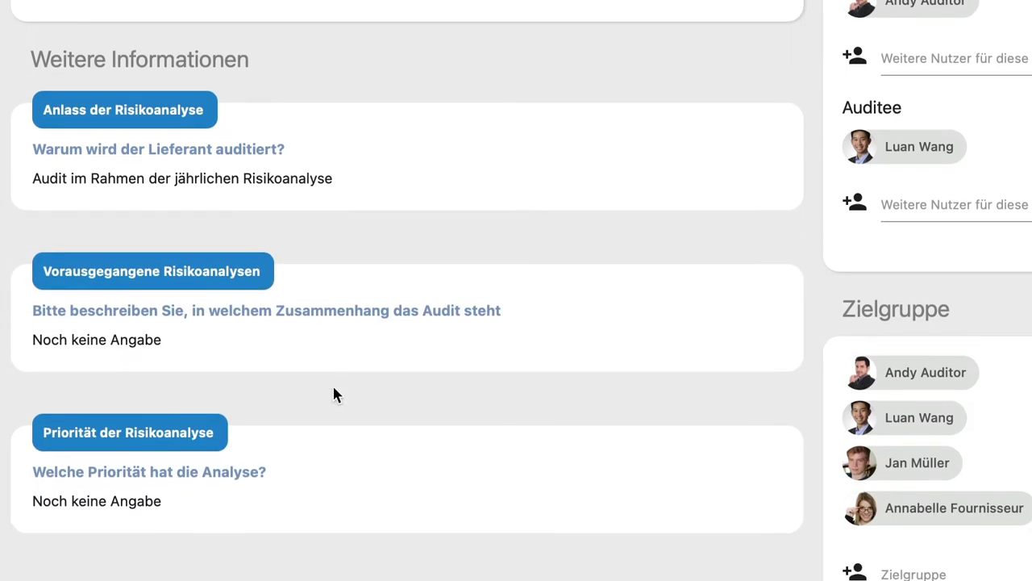
{"action": "left_click", "coordinate": [132, 319]}
{"action": "left_click", "coordinate": [169, 407]}
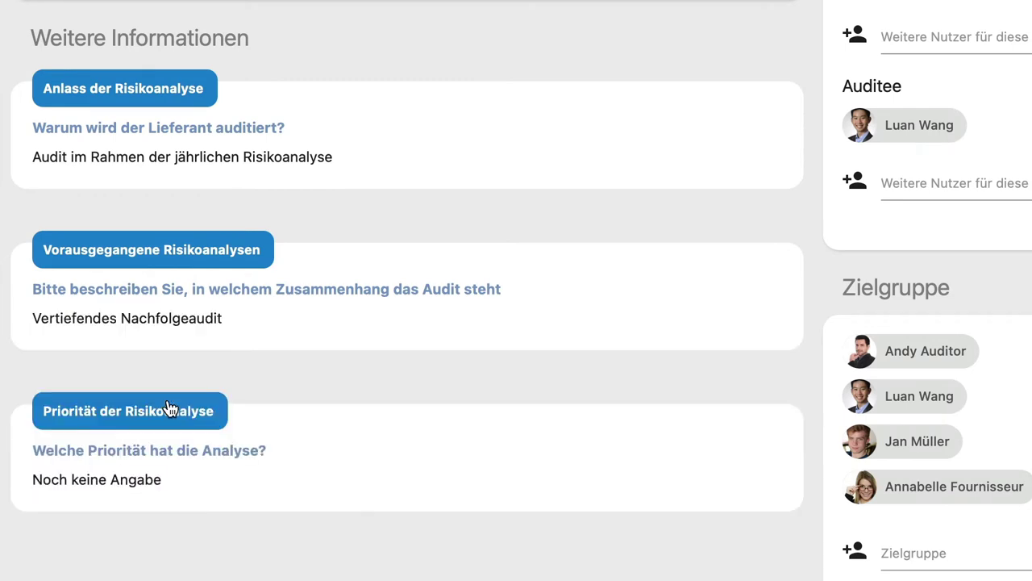
{"action": "left_click", "coordinate": [153, 476]}
{"action": "double_click", "coordinate": [134, 478]}
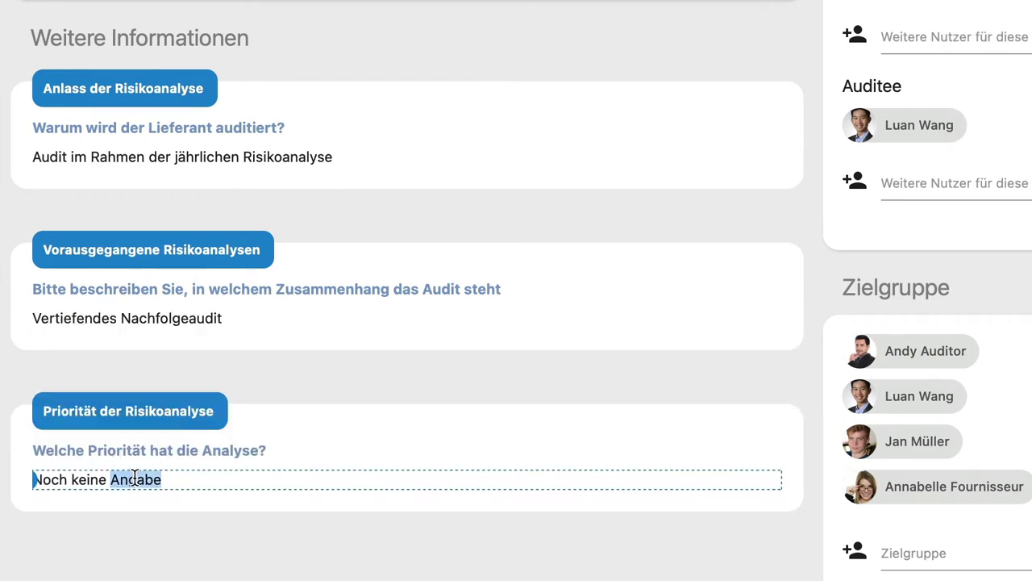
{"action": "left_click", "coordinate": [135, 477]}
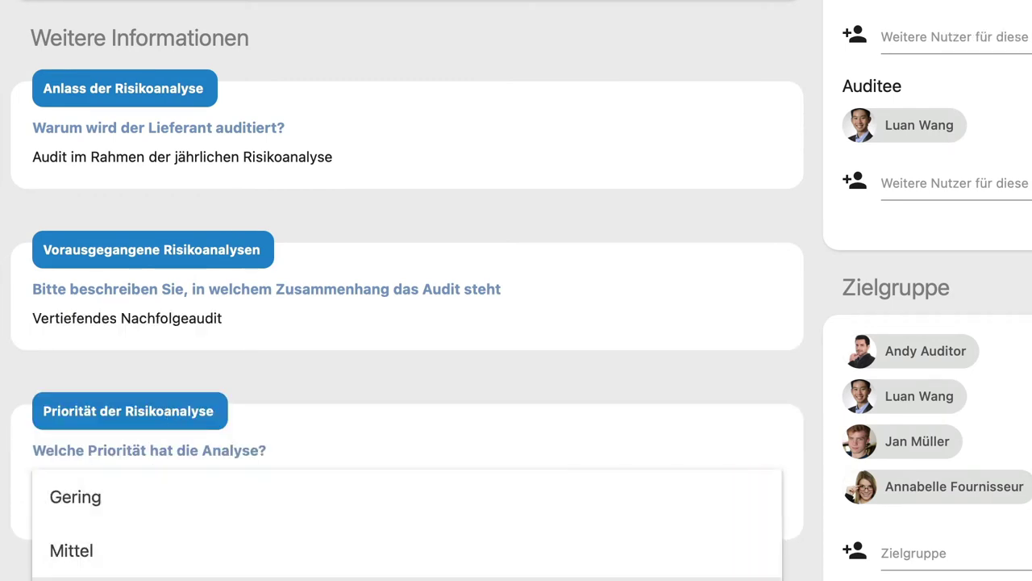
{"action": "key", "text": "Escape"}
{"action": "scroll", "coordinate": [153, 508], "scroll_direction": "up", "scroll_amount": 5}
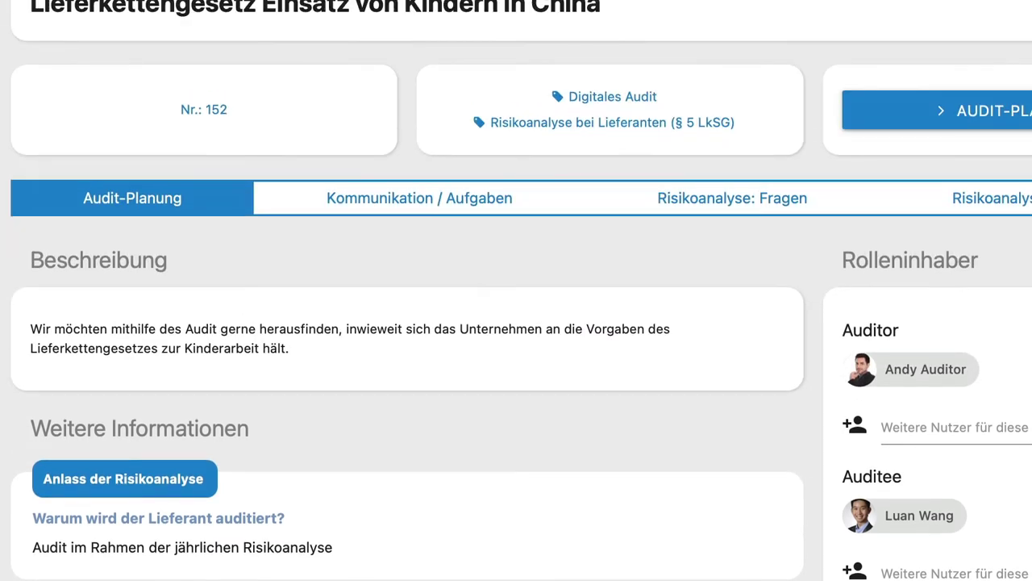
{"action": "scroll", "coordinate": [372, 433], "scroll_direction": "down", "scroll_amount": 2}
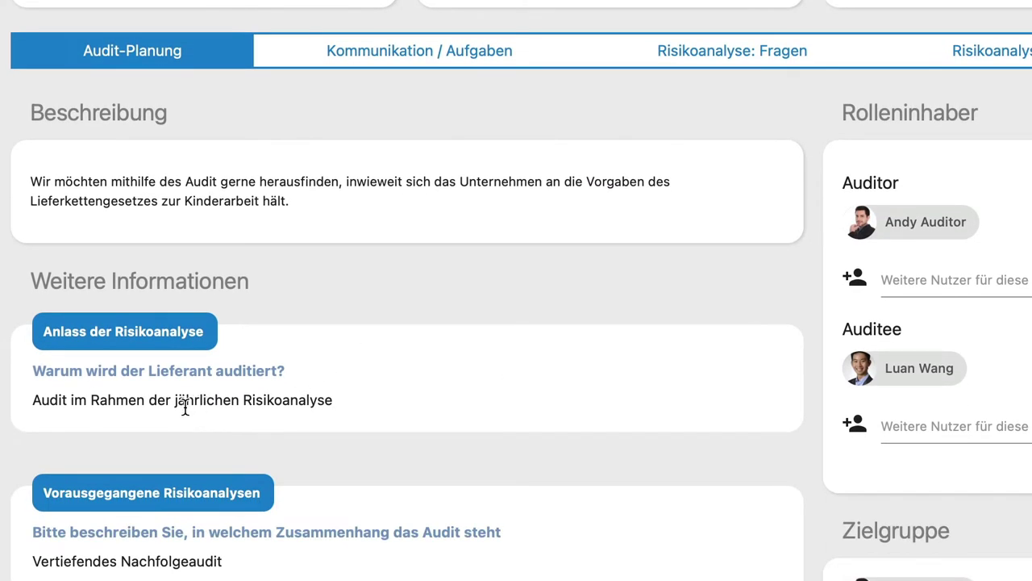
{"action": "left_click", "coordinate": [206, 401]}
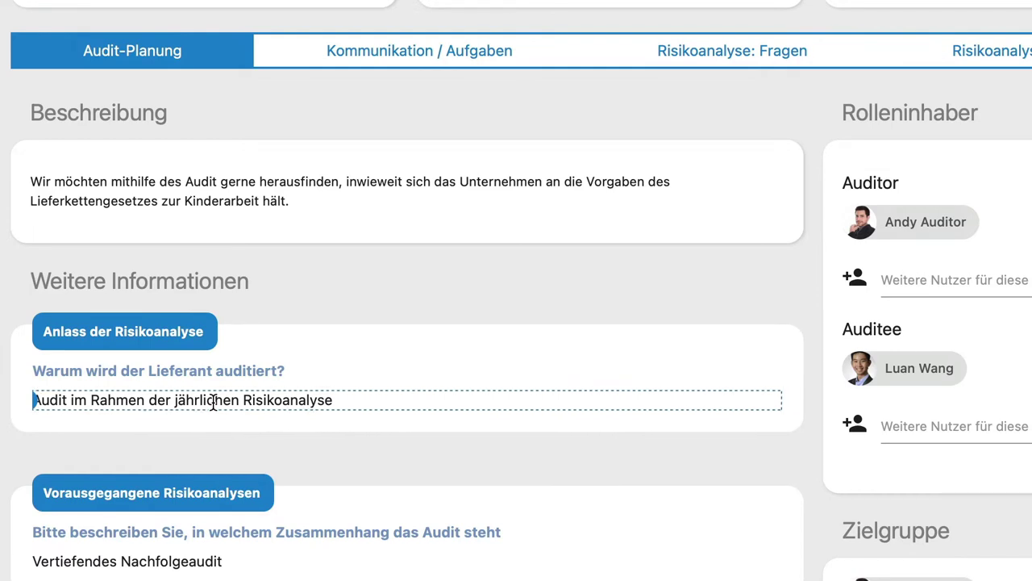
{"action": "left_click", "coordinate": [337, 339]}
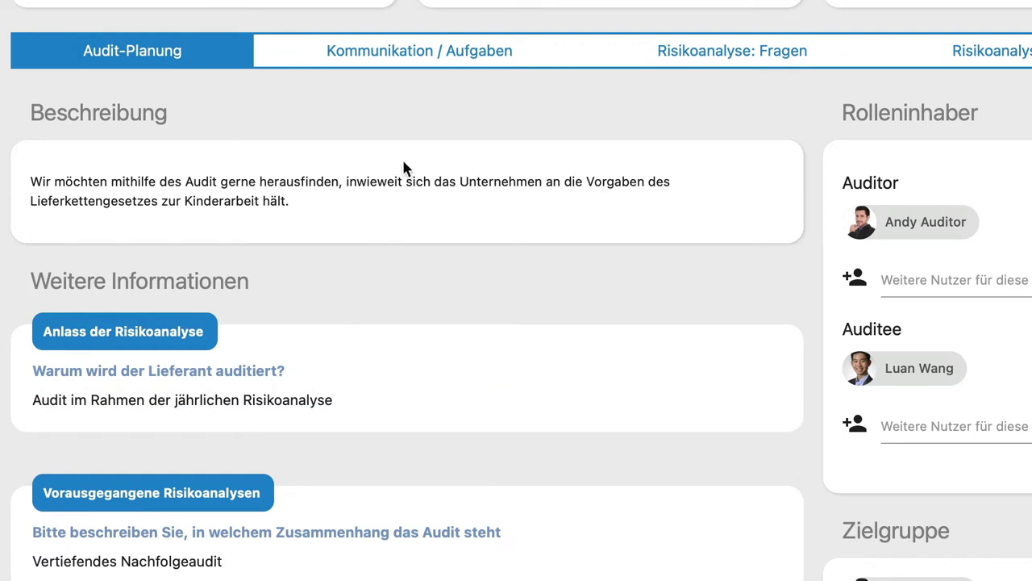
Step: Post the comment "Bitte stellen Sie alle Unterlagen bereit" in the audit's communication area
{"action": "left_click", "coordinate": [474, 63]}
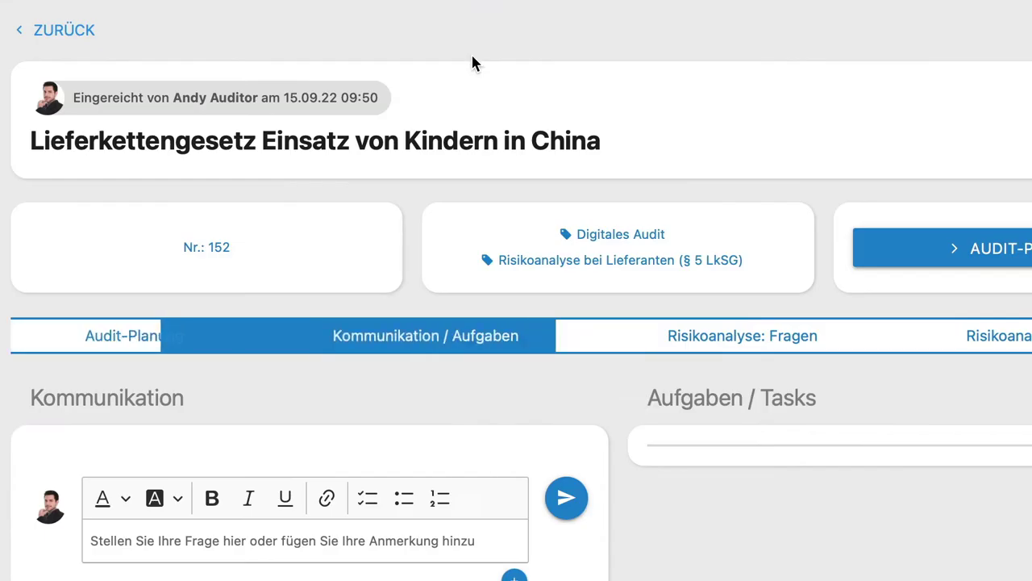
{"action": "left_click", "coordinate": [319, 542]}
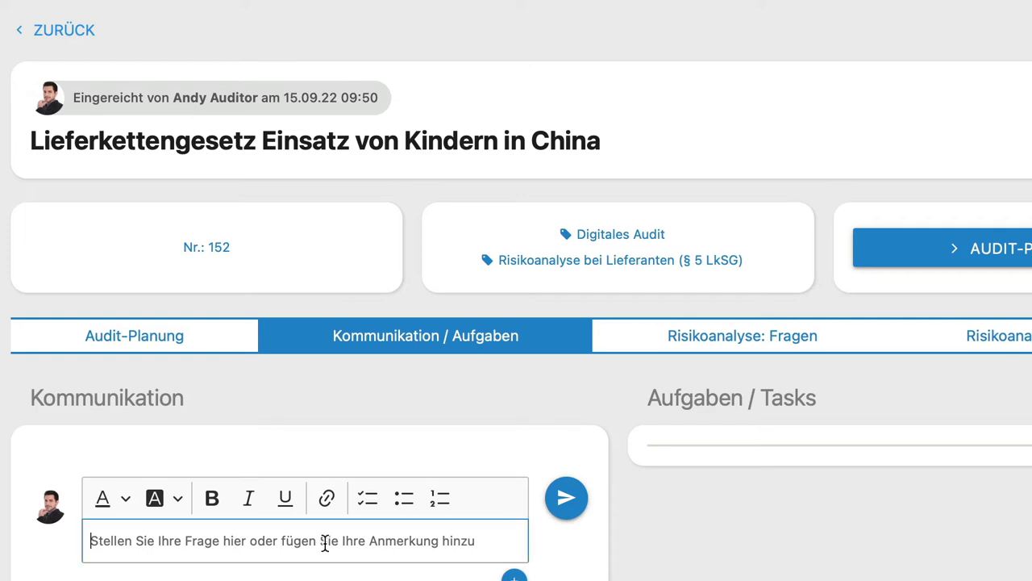
{"action": "type", "text": "Bitte"}
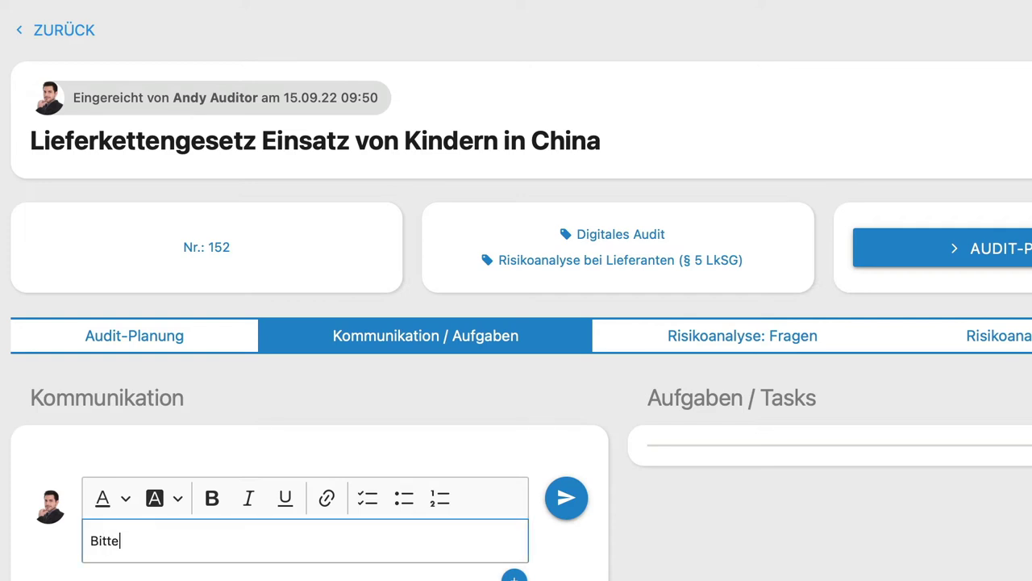
{"action": "type", "text": " stellen Sie alle Unterlagen bereit"}
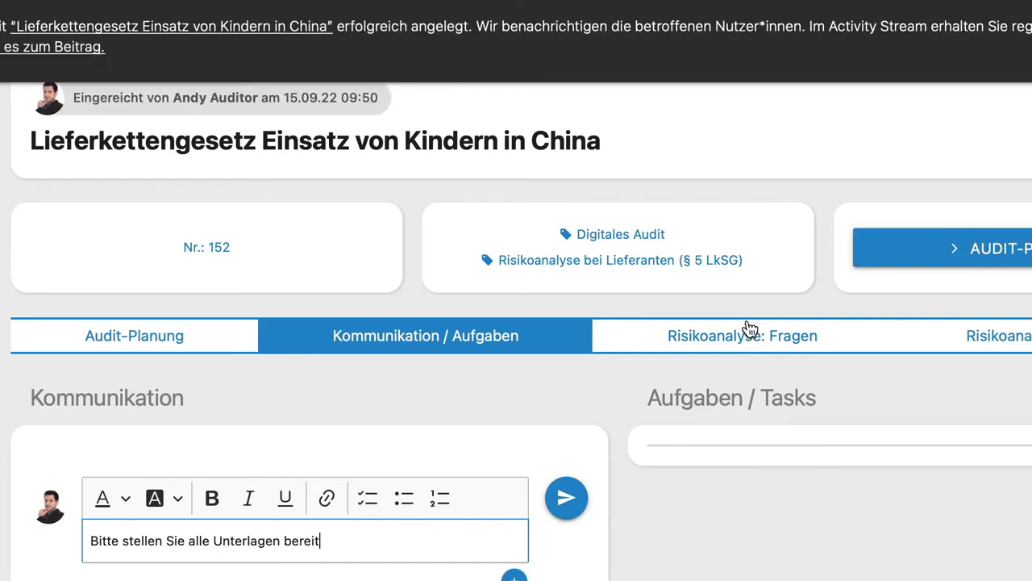
{"action": "left_click", "coordinate": [568, 499]}
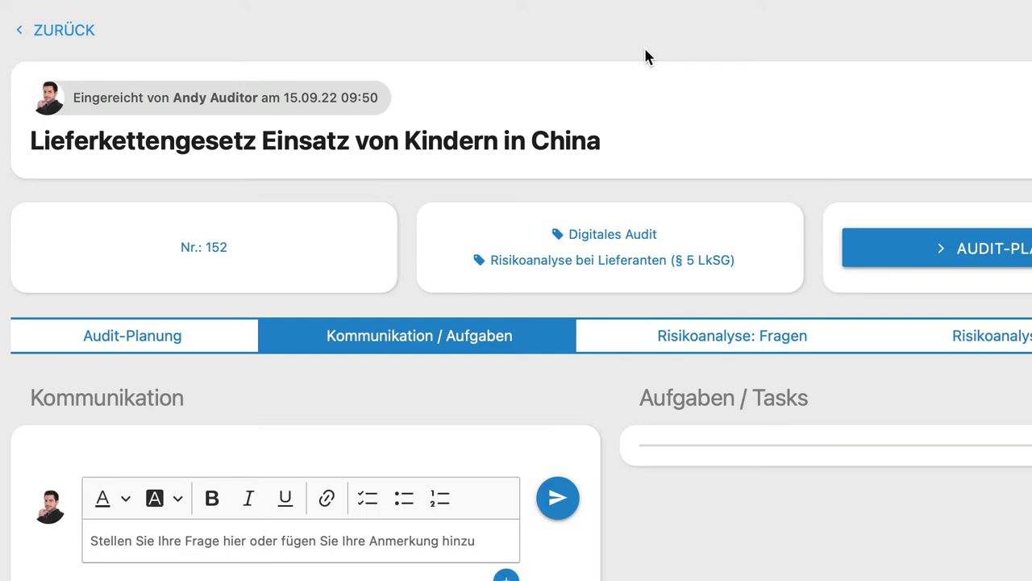
Step: Switch to the auditee's English session and open the "Supply chain law Use of children in China" audit from the Activity Stream
{"action": "key", "text": "super+Tab"}
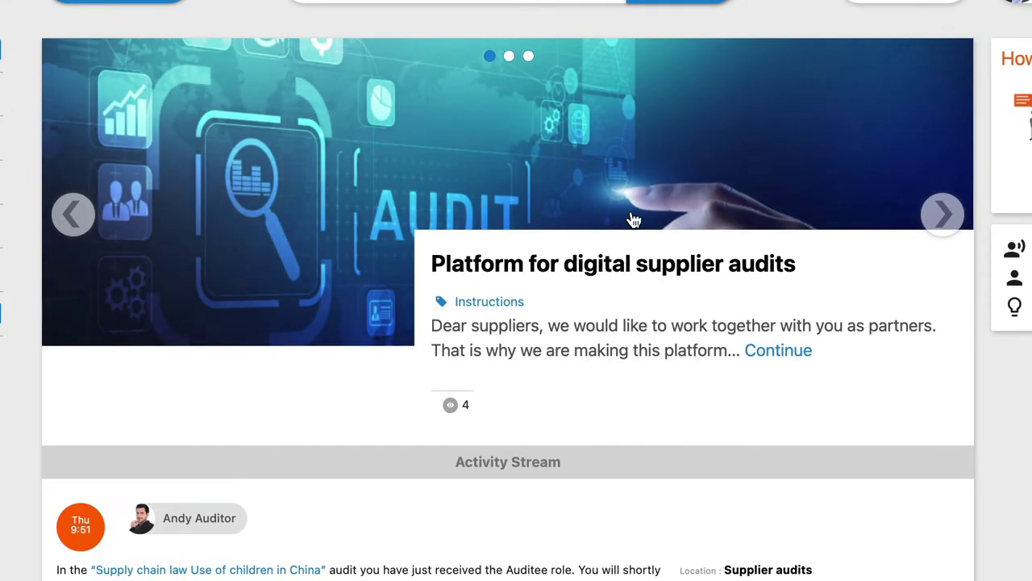
{"action": "scroll", "coordinate": [613, 327], "scroll_direction": "down", "scroll_amount": 3}
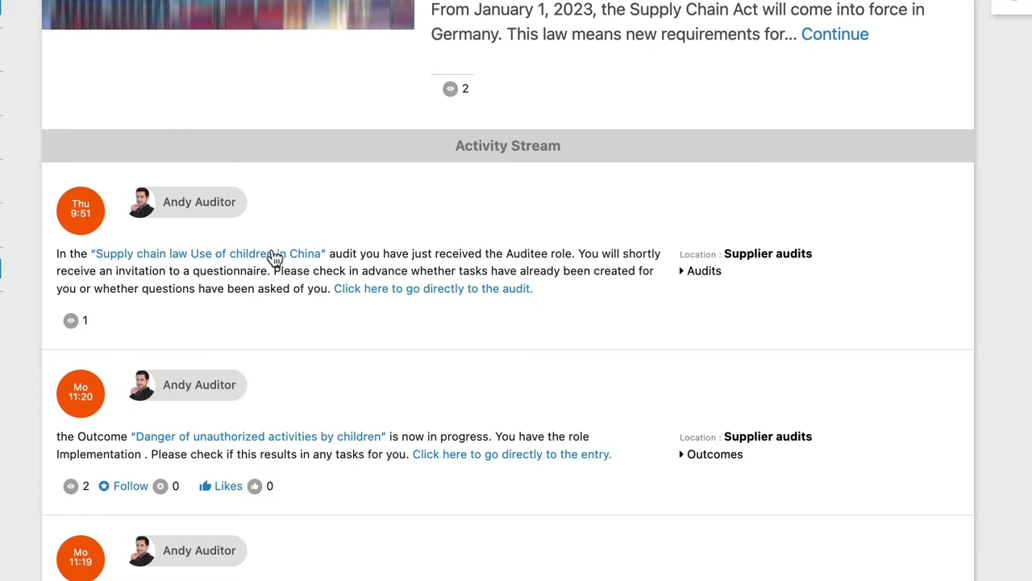
{"action": "left_click", "coordinate": [371, 275]}
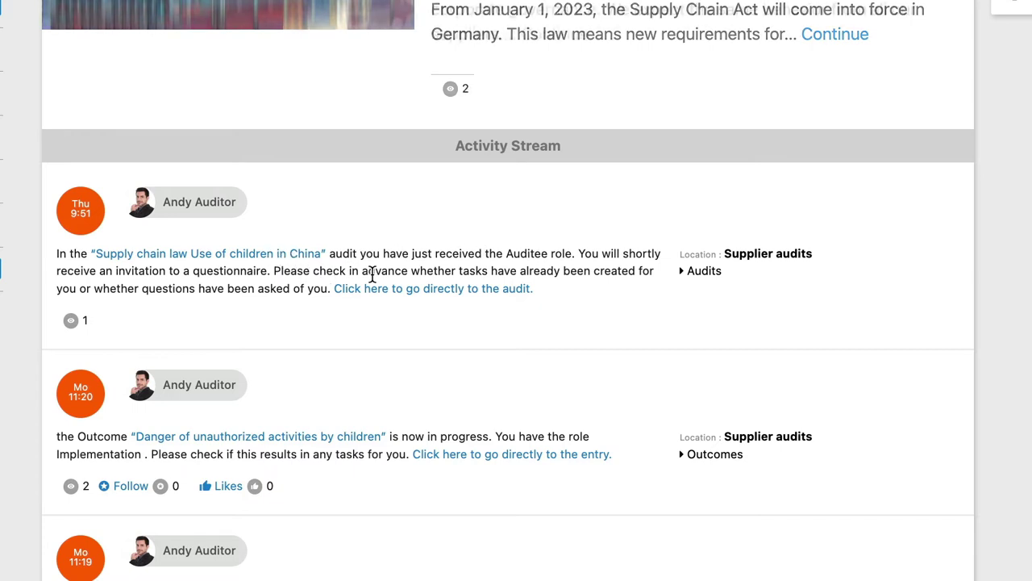
{"action": "scroll", "coordinate": [471, 352], "scroll_direction": "down", "scroll_amount": 1}
{"action": "scroll", "coordinate": [475, 360], "scroll_direction": "down", "scroll_amount": 5}
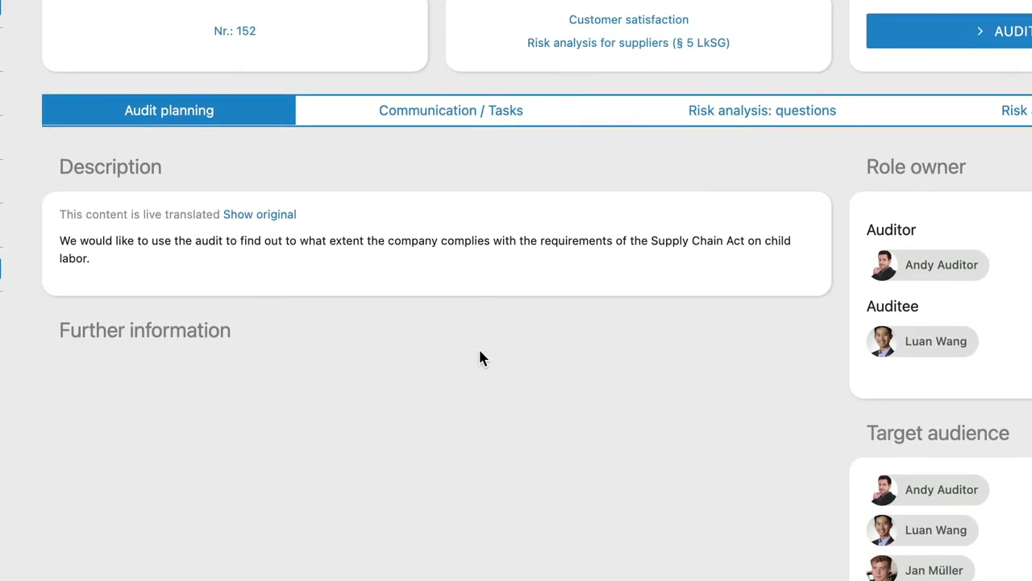
{"action": "scroll", "coordinate": [520, 396], "scroll_direction": "up", "scroll_amount": 6}
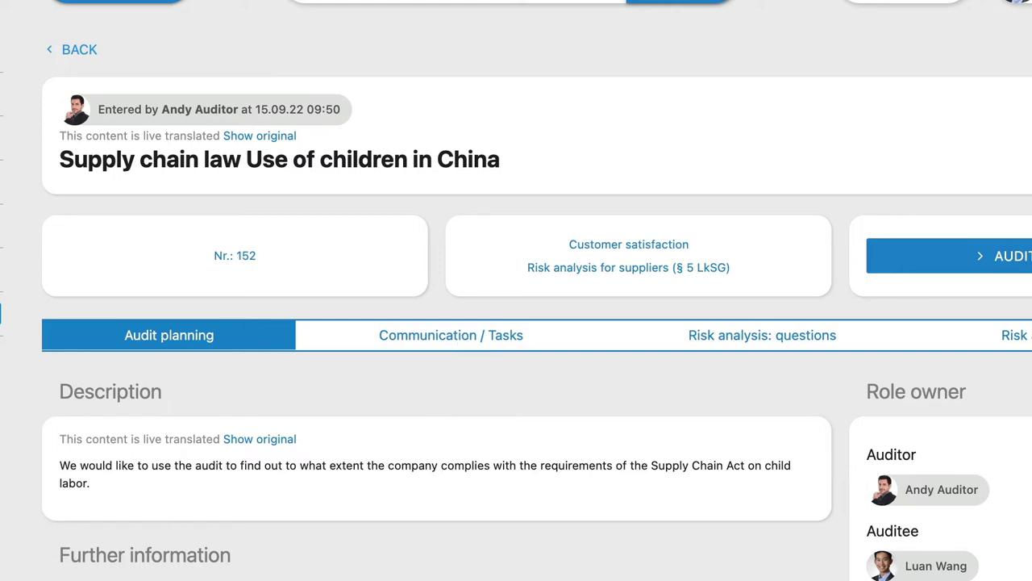
Step: Reply to the auditor's comment with "Here are the documents" and attach the PDF "Digitaler Lieferantenaudit Nutzen"
{"action": "left_click", "coordinate": [474, 353]}
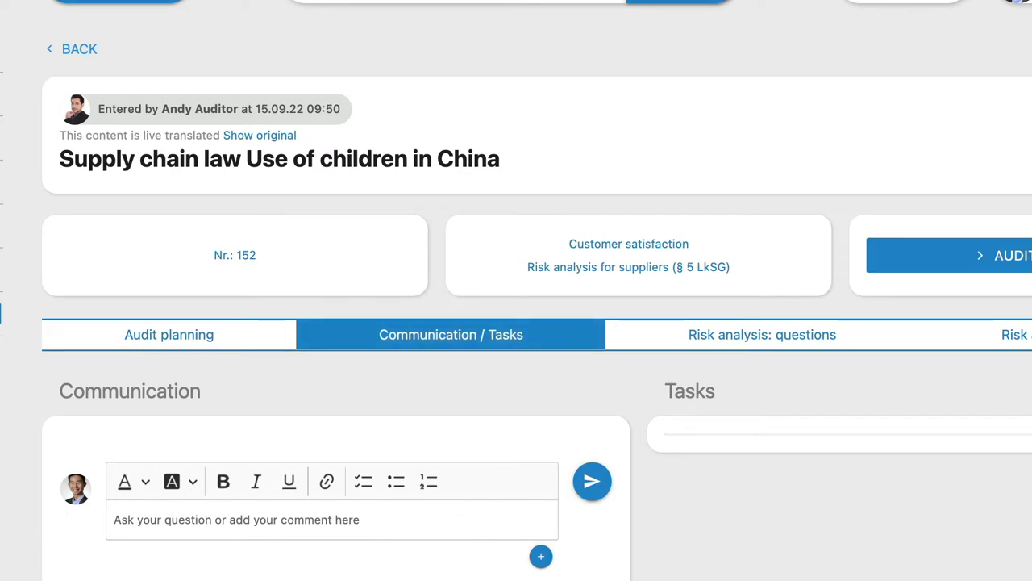
{"action": "scroll", "coordinate": [517, 322], "scroll_direction": "down", "scroll_amount": 3}
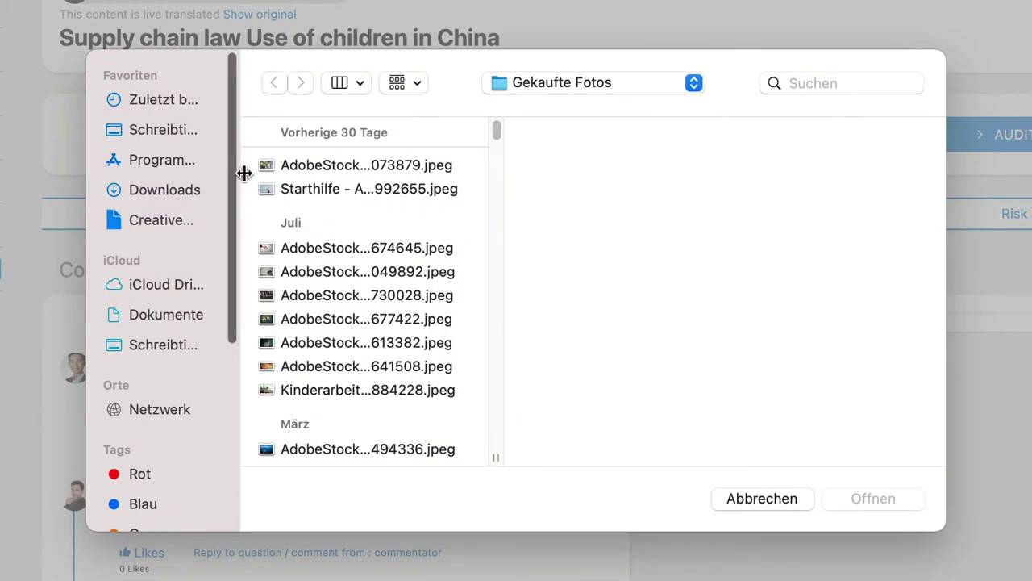
{"action": "left_click", "coordinate": [536, 83]}
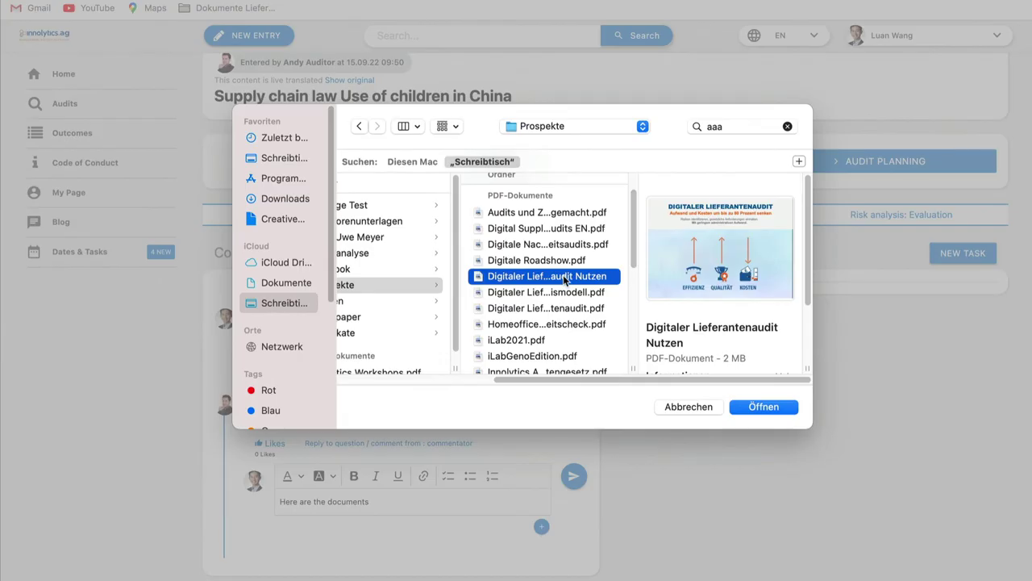
{"action": "left_click", "coordinate": [759, 409]}
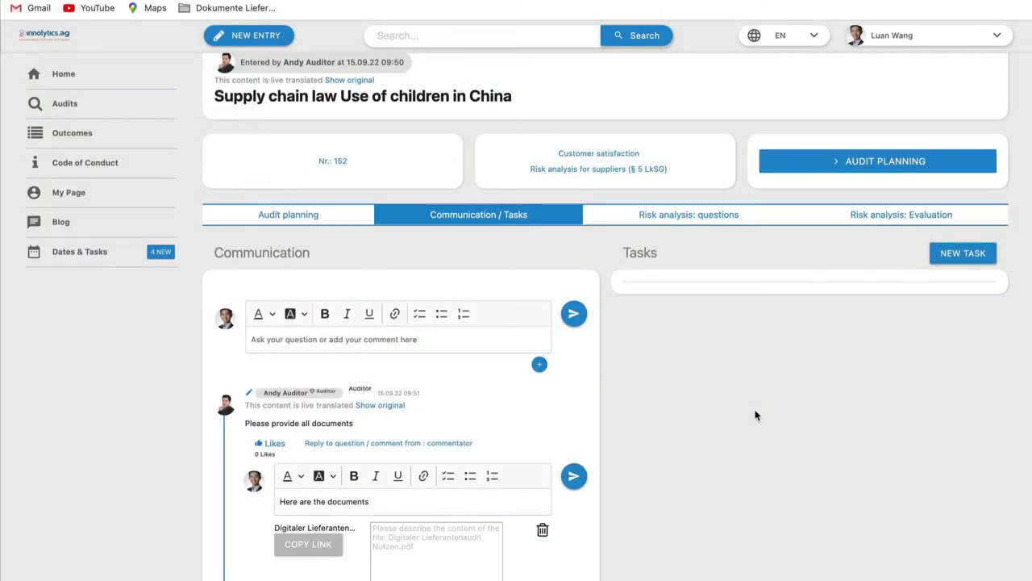
{"action": "left_click", "coordinate": [309, 545]}
{"action": "left_click", "coordinate": [514, 314]}
{"action": "left_click", "coordinate": [573, 476]}
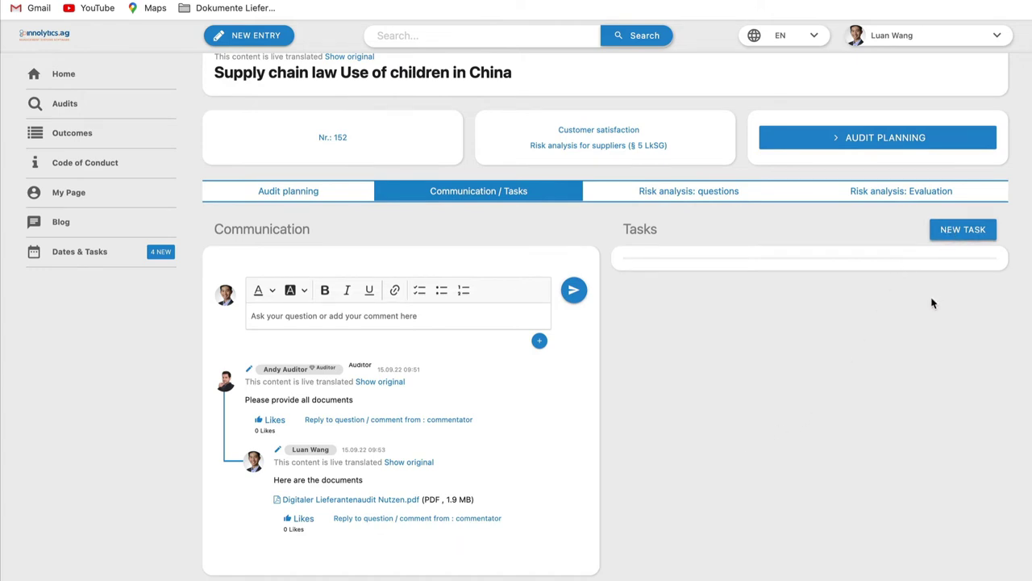
Step: Check the auditee's dates and tasks, then reopen the "Supply chain law Use of children in China" audit from the audits overview
{"action": "scroll", "coordinate": [931, 311], "scroll_direction": "up", "scroll_amount": 1}
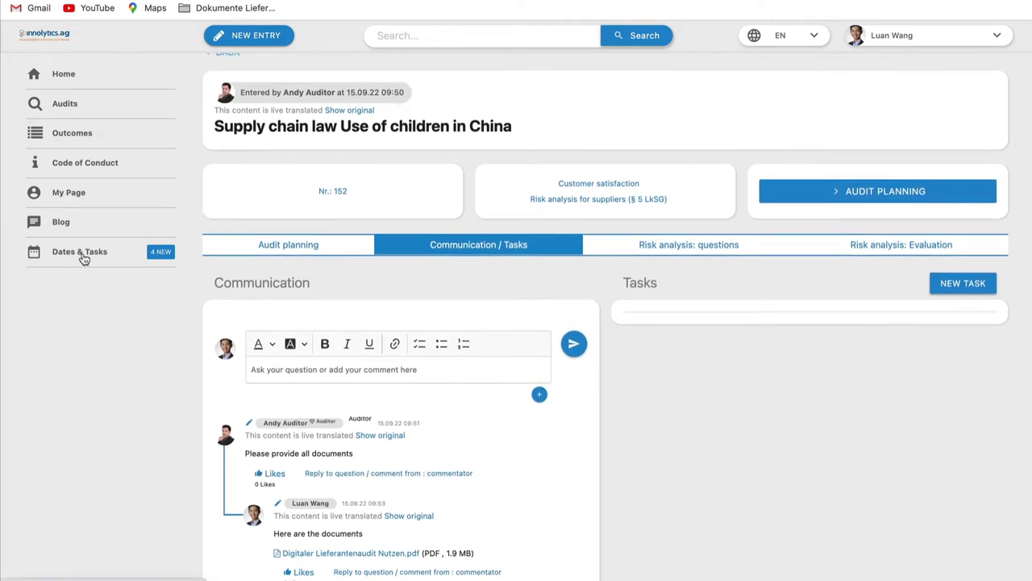
{"action": "left_click", "coordinate": [83, 257]}
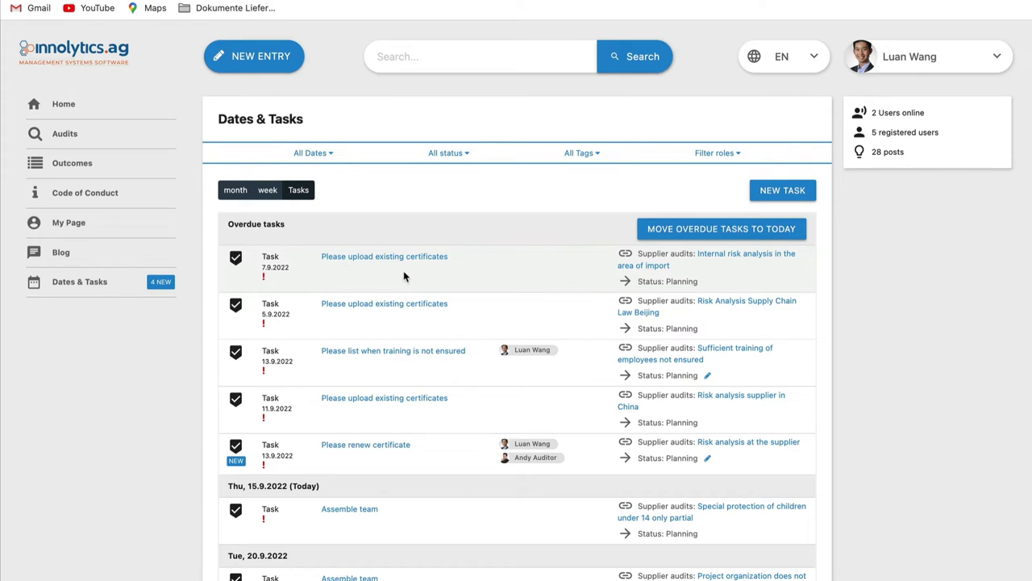
{"action": "left_click", "coordinate": [80, 138]}
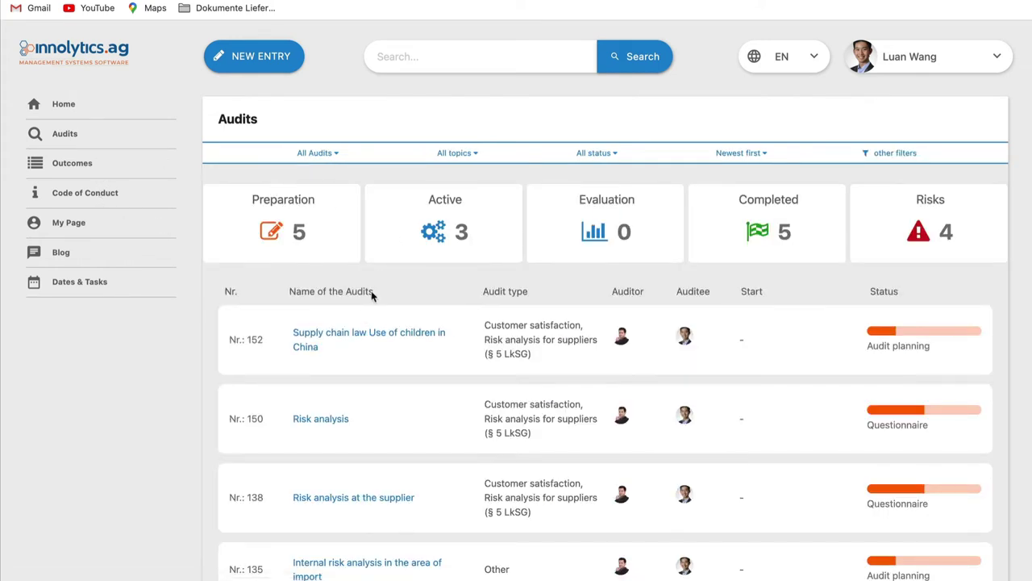
{"action": "left_click", "coordinate": [360, 331]}
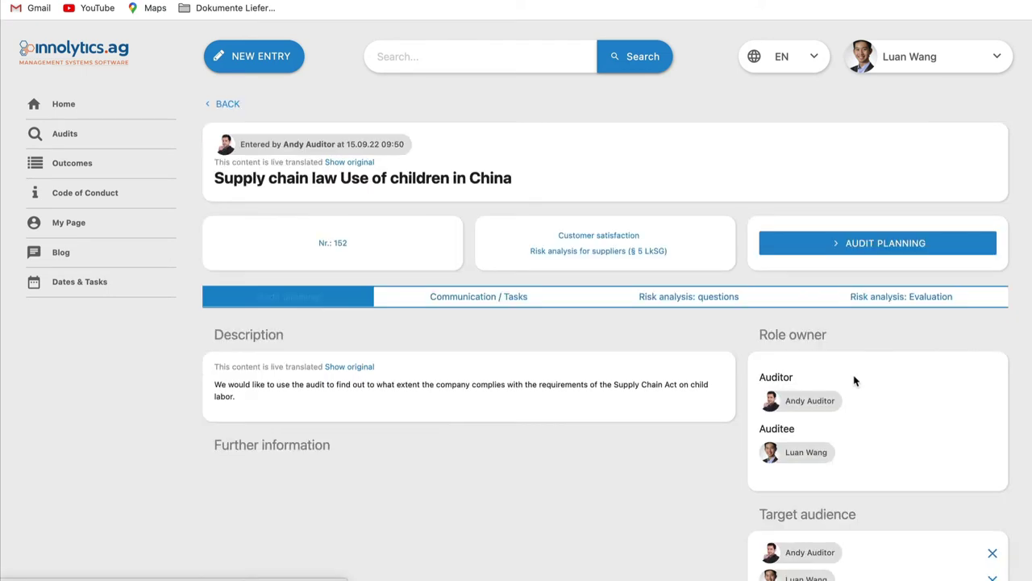
Step: Review the audit's communication and tasks, risk analysis questions and risk analysis evaluation as the auditee
{"action": "left_click", "coordinate": [488, 306]}
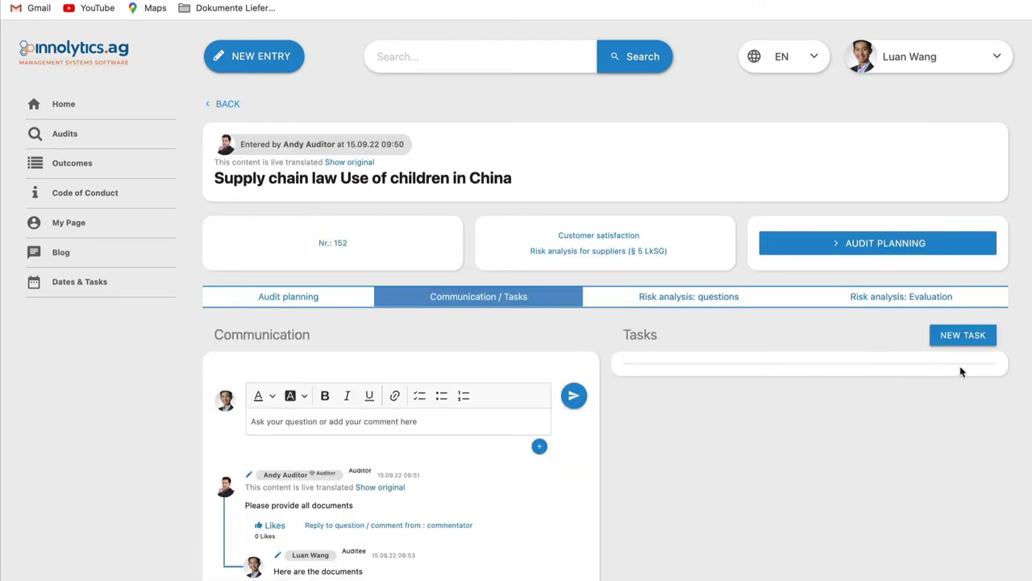
{"action": "scroll", "coordinate": [951, 345], "scroll_direction": "down", "scroll_amount": 2}
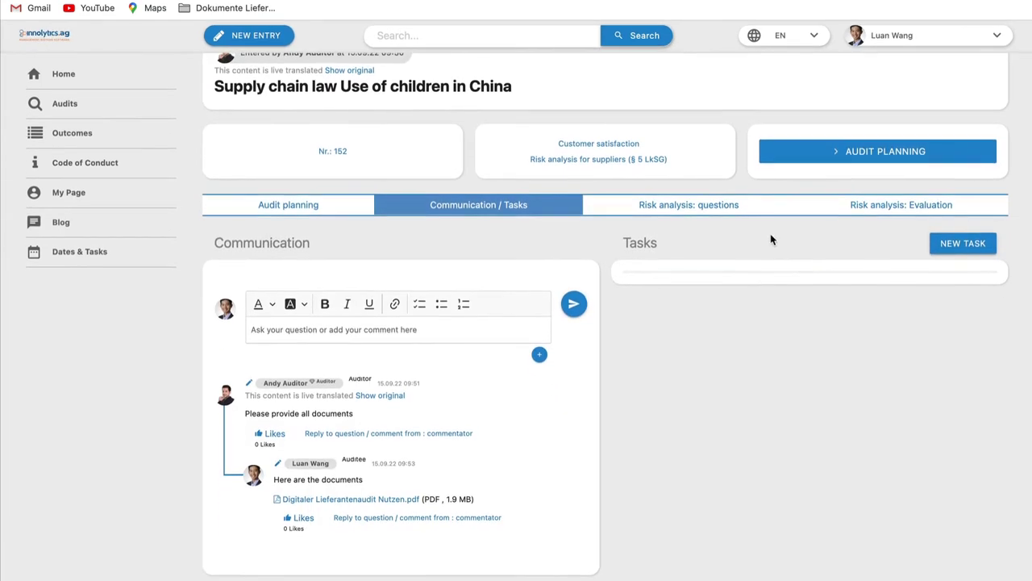
{"action": "left_click", "coordinate": [726, 210]}
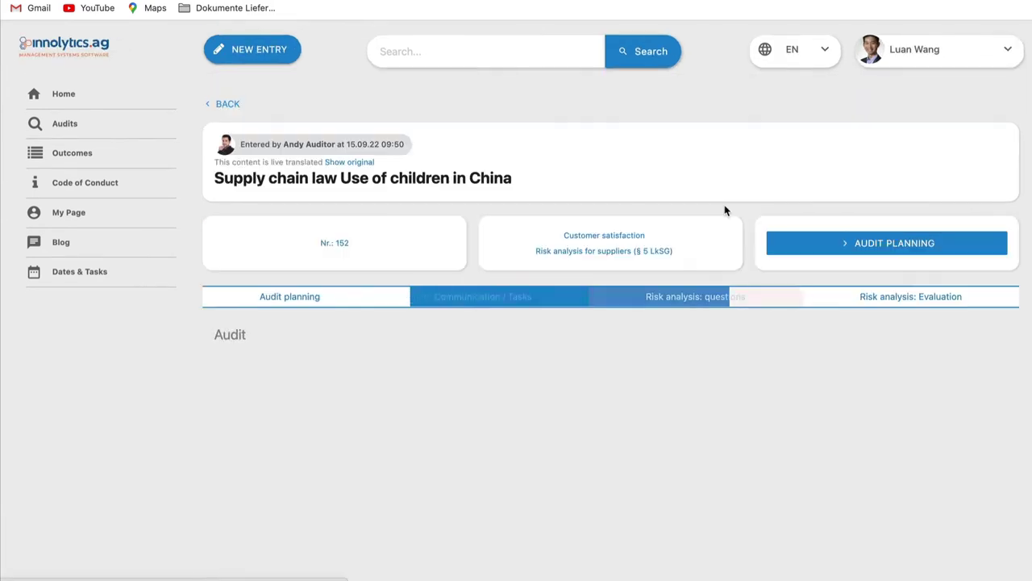
{"action": "left_click", "coordinate": [865, 301]}
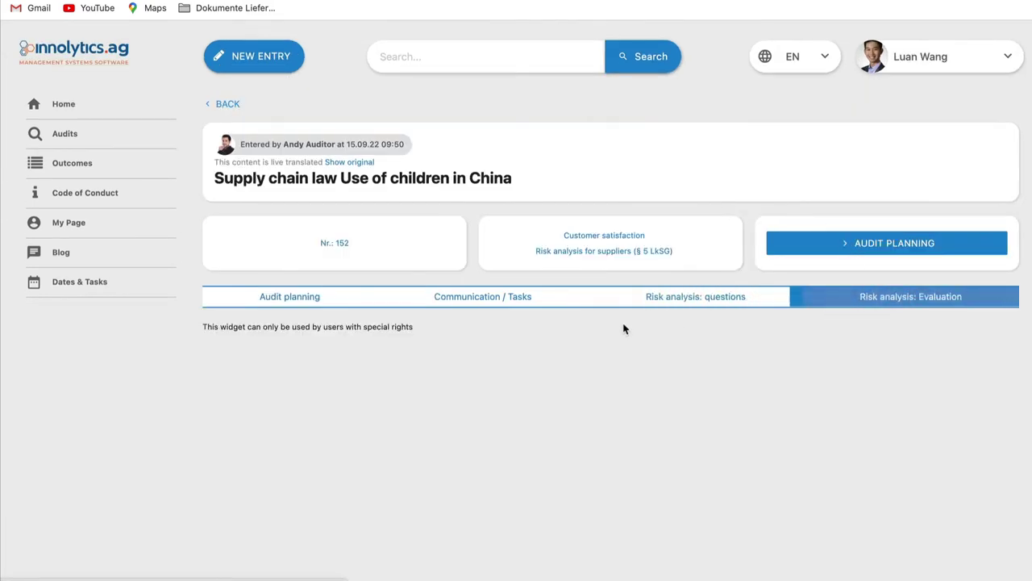
{"action": "left_click", "coordinate": [500, 302]}
{"action": "left_click", "coordinate": [344, 302]}
Step: Switch back to the auditor's session, add the question set "Lieferkettengesetz: Schutz Minderjährige" to the risk analysis questions and save them
{"action": "key", "text": "super+Tab"}
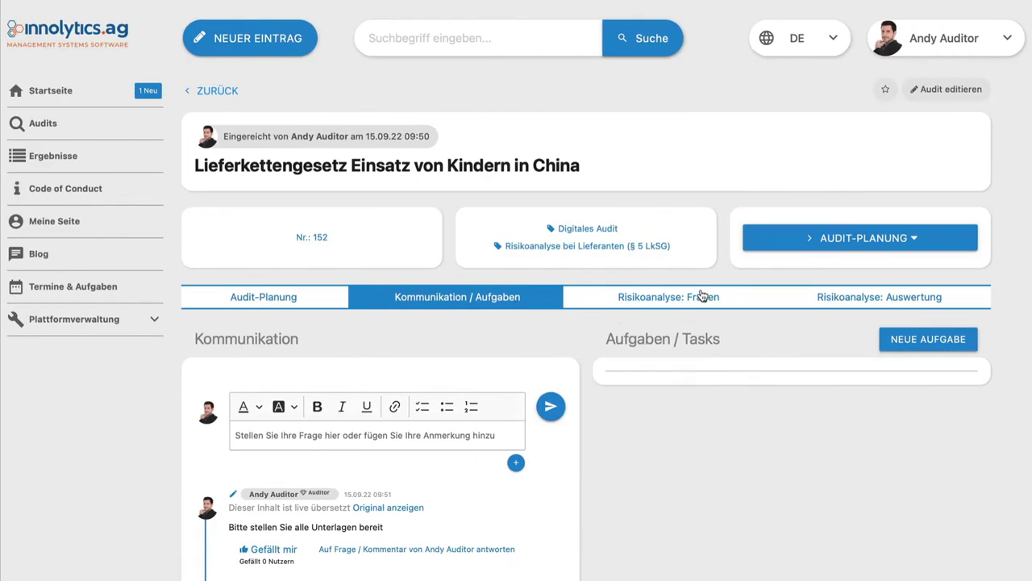
{"action": "left_click", "coordinate": [699, 296]}
{"action": "left_click", "coordinate": [947, 349]}
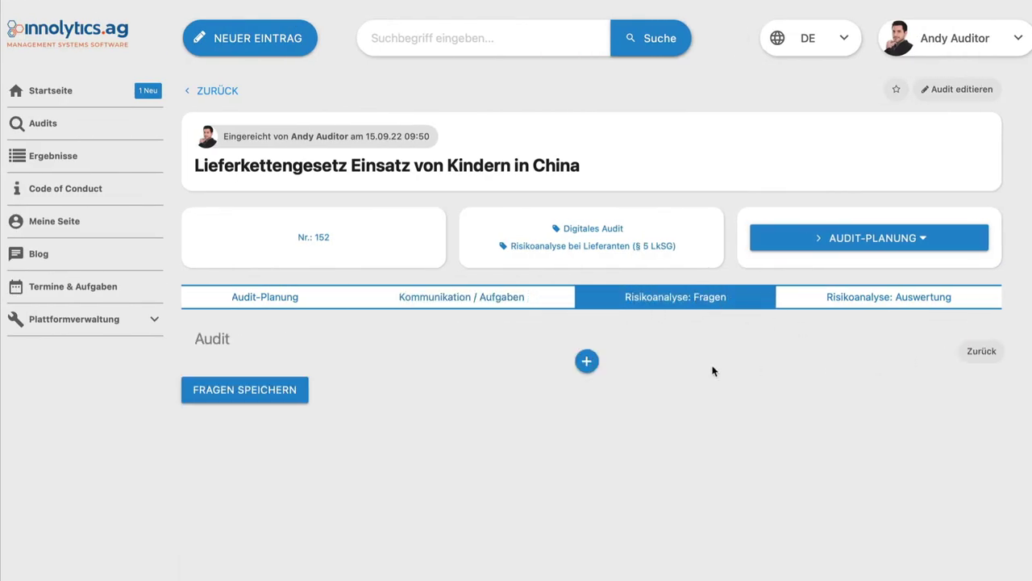
{"action": "left_click", "coordinate": [588, 362]}
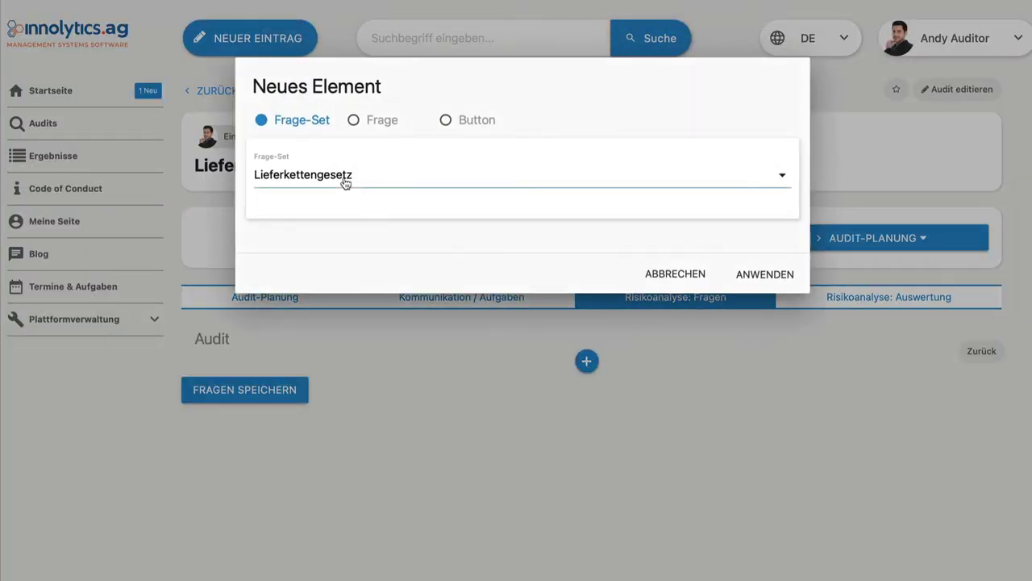
{"action": "left_click", "coordinate": [345, 180]}
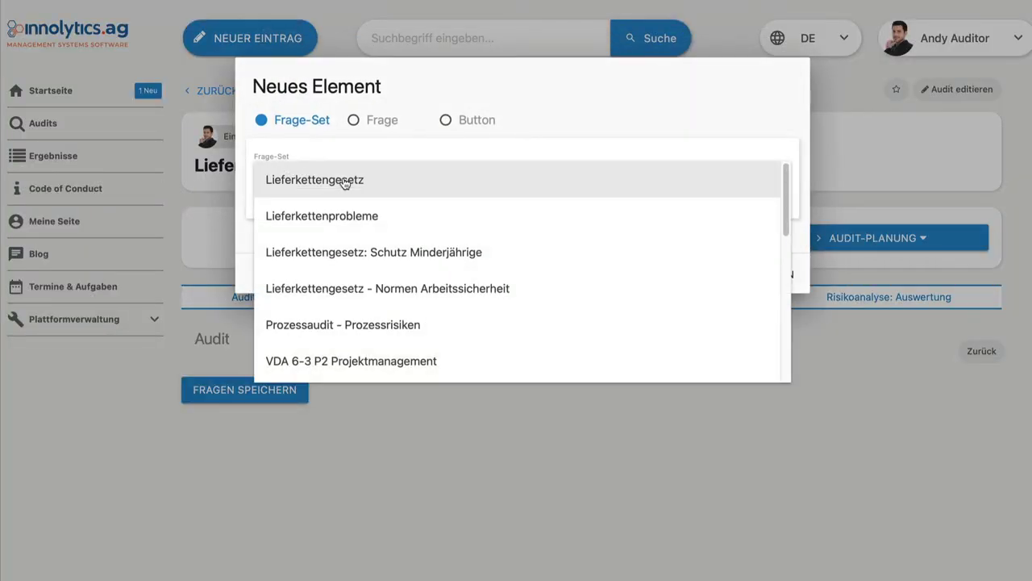
{"action": "left_click", "coordinate": [364, 250]}
{"action": "left_click", "coordinate": [762, 279]}
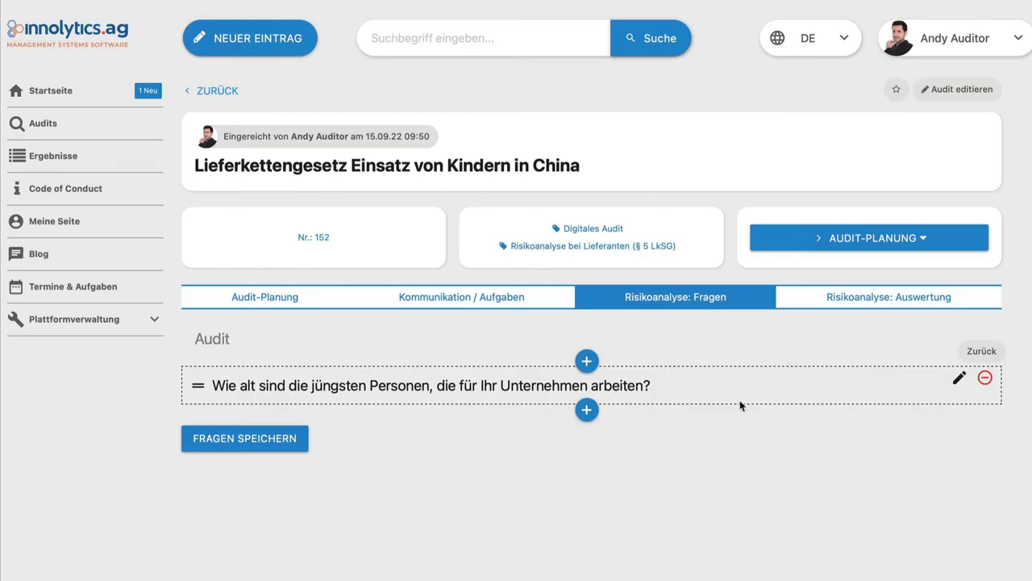
{"action": "left_click", "coordinate": [247, 435]}
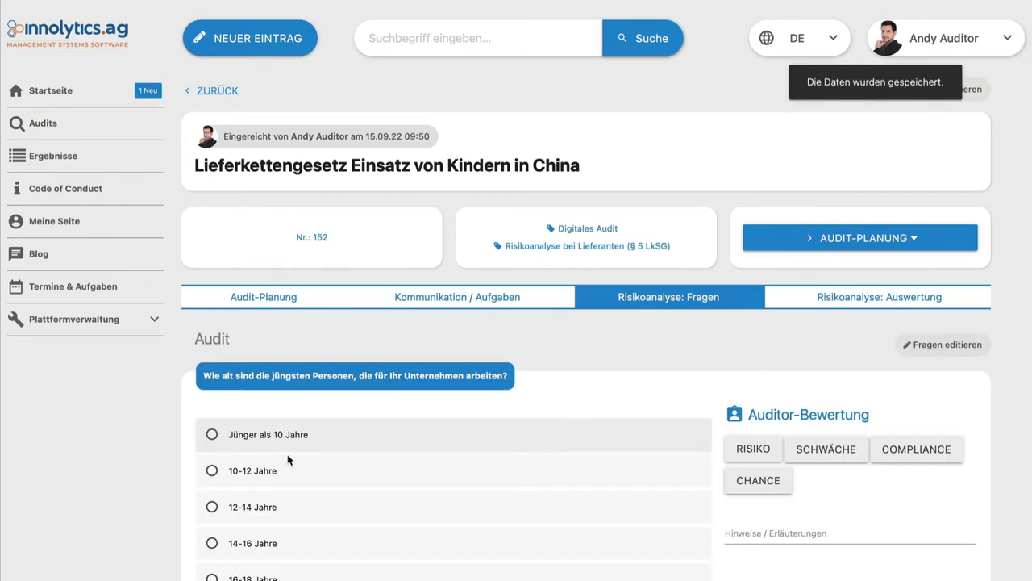
Step: Examine the entry form for a "Schwäche" result on the youngest workers' age question, then close it without saving
{"action": "scroll", "coordinate": [422, 431], "scroll_direction": "down", "scroll_amount": 2}
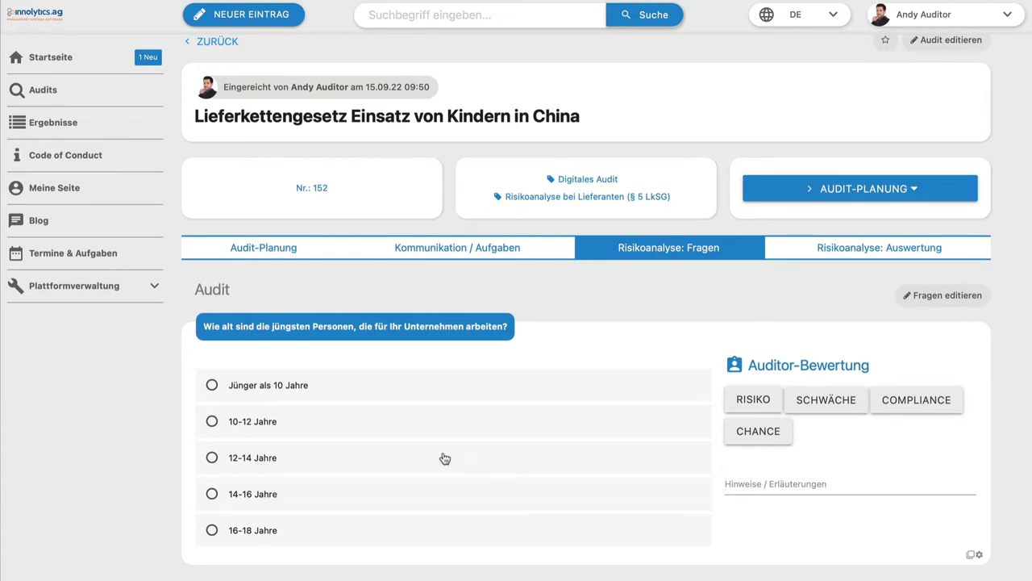
{"action": "left_click", "coordinate": [806, 400]}
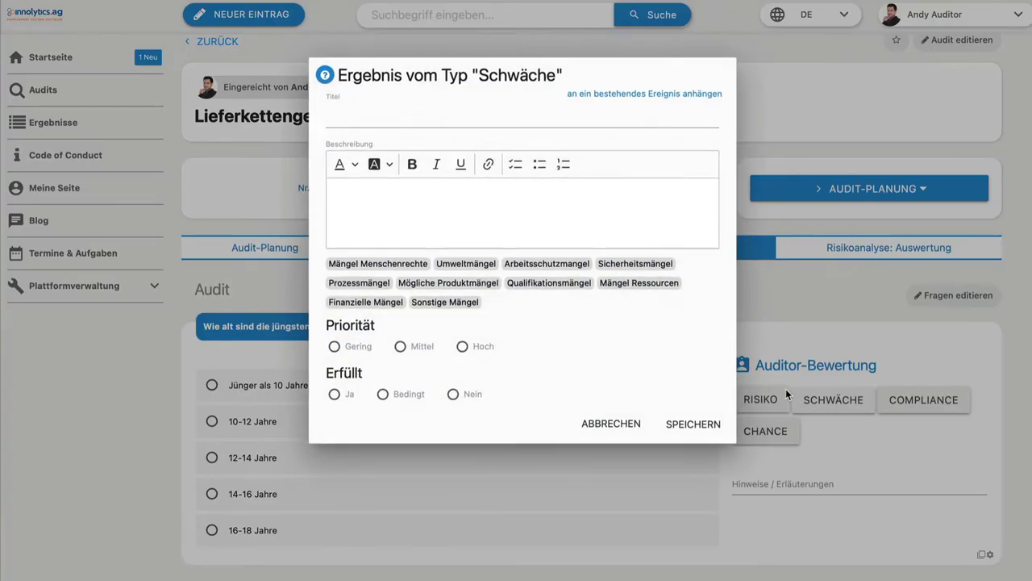
{"action": "left_click", "coordinate": [507, 123]}
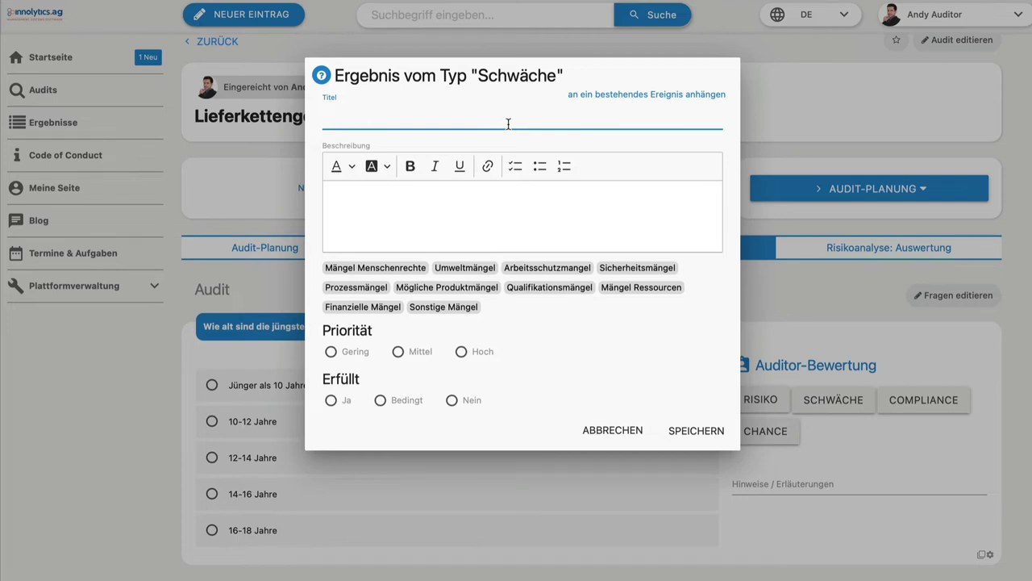
{"action": "left_click", "coordinate": [620, 432]}
Step: Examine the "Risiko" result form and its risk categories for the same question, then close it without saving
{"action": "left_click", "coordinate": [757, 403]}
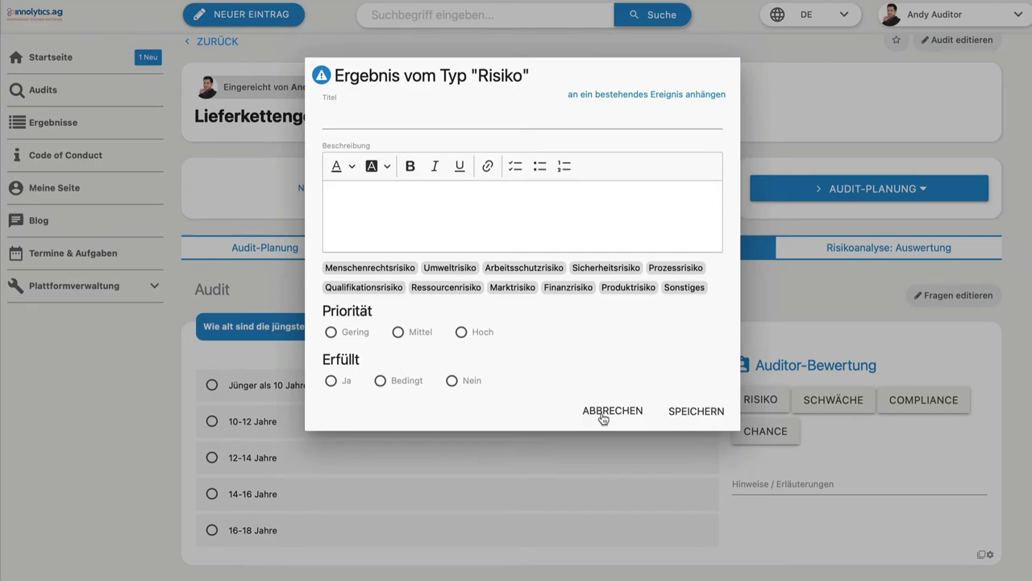
{"action": "left_click", "coordinate": [610, 411]}
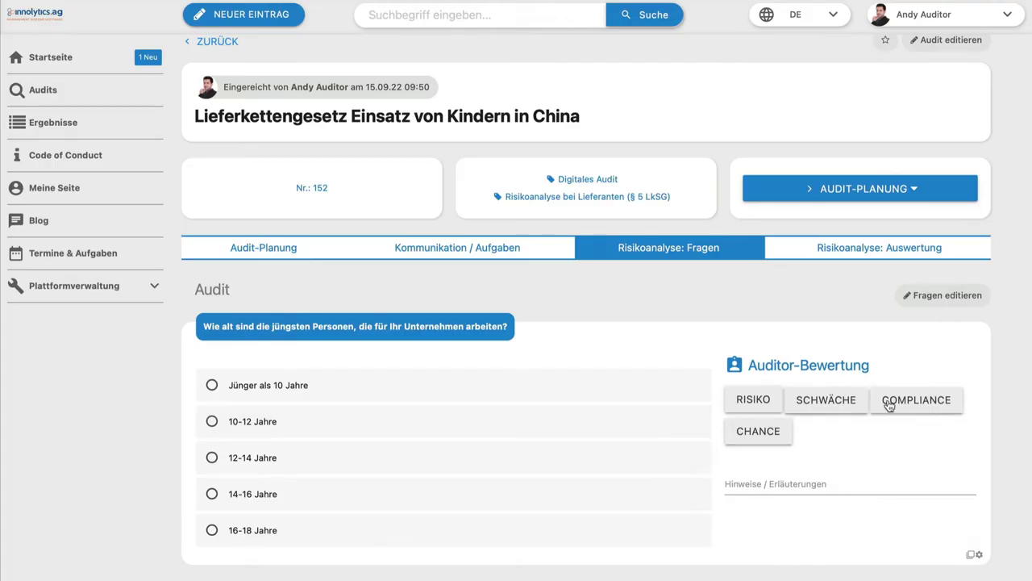
{"action": "left_click", "coordinate": [756, 404]}
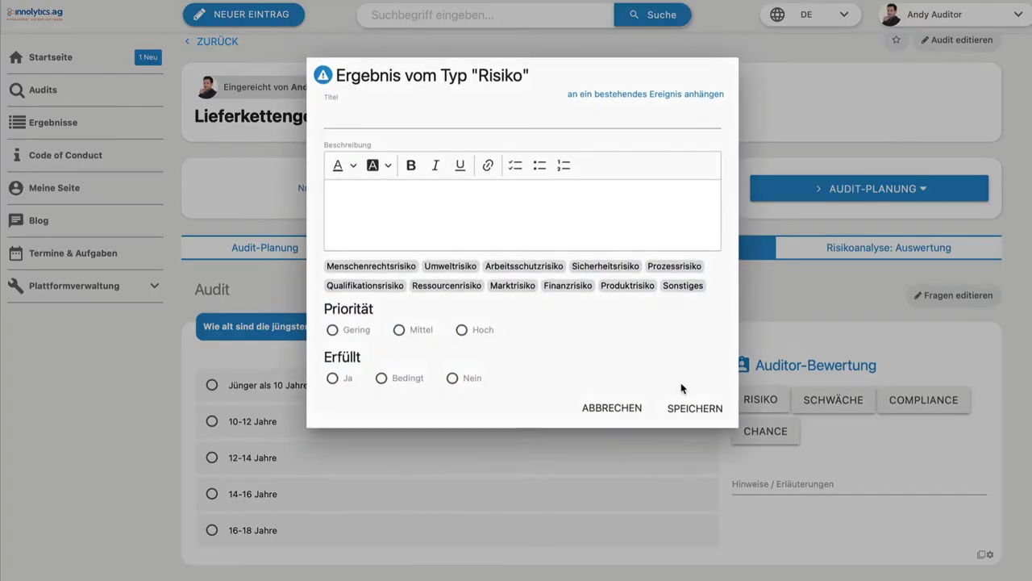
{"action": "left_click", "coordinate": [363, 272]}
{"action": "left_click", "coordinate": [364, 271]}
{"action": "left_click", "coordinate": [508, 271]}
{"action": "left_click", "coordinate": [507, 271]}
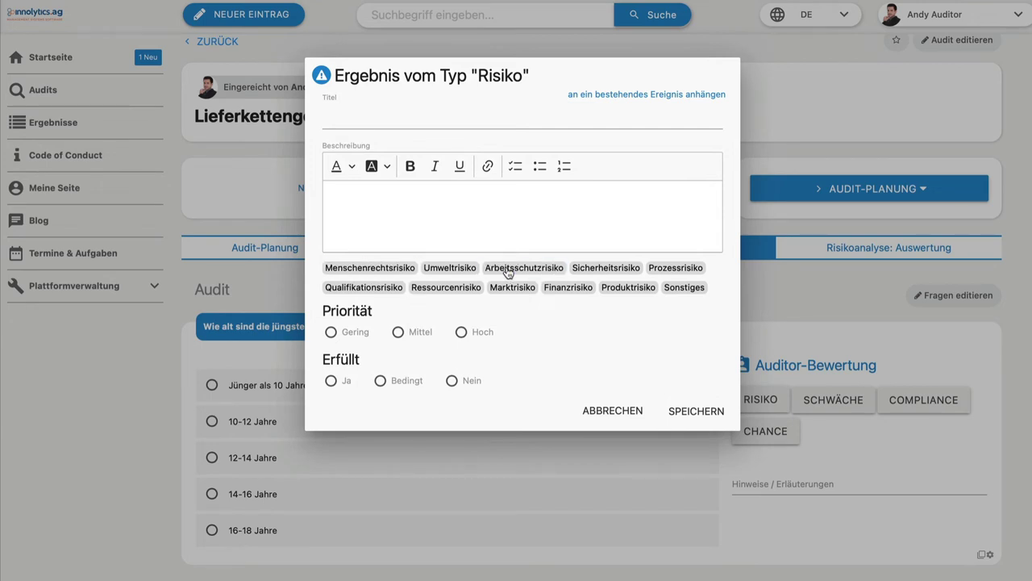
{"action": "left_click", "coordinate": [637, 410]}
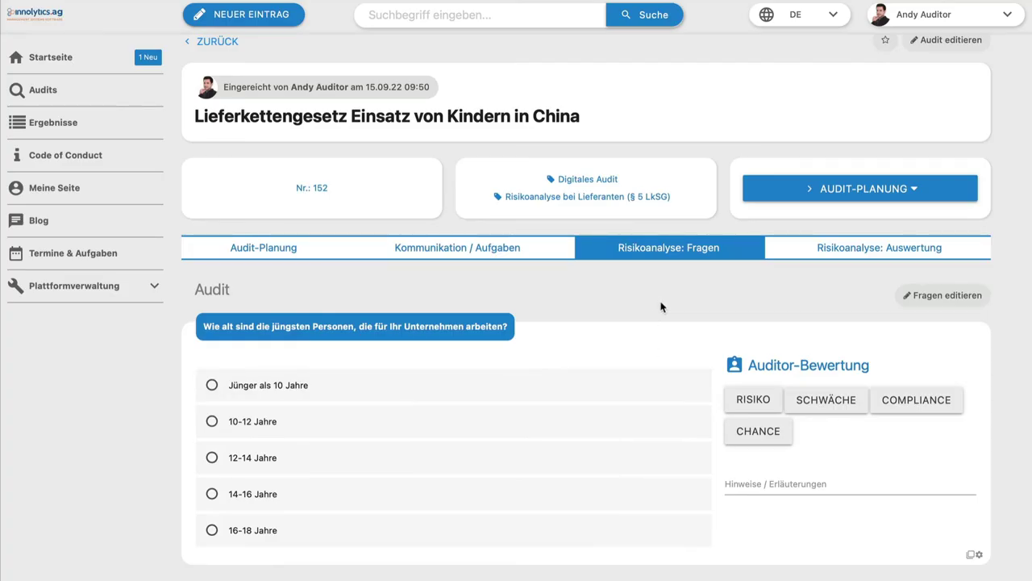
Step: Advance the audit's status to "Fragebogen" and check its results before returning to the audit questions
{"action": "left_click", "coordinate": [842, 189]}
{"action": "left_click", "coordinate": [891, 223]}
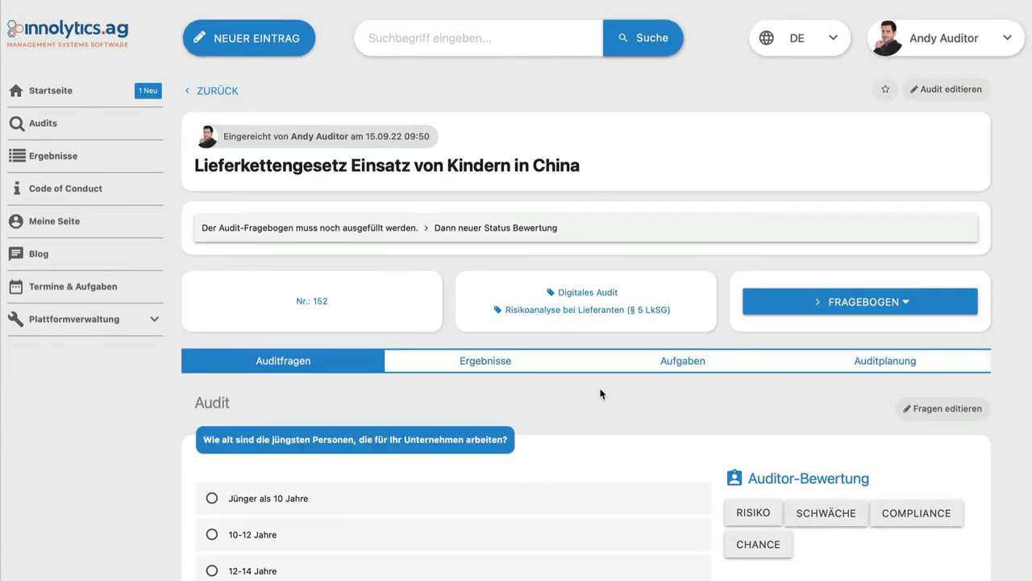
{"action": "scroll", "coordinate": [604, 387], "scroll_direction": "down", "scroll_amount": 2}
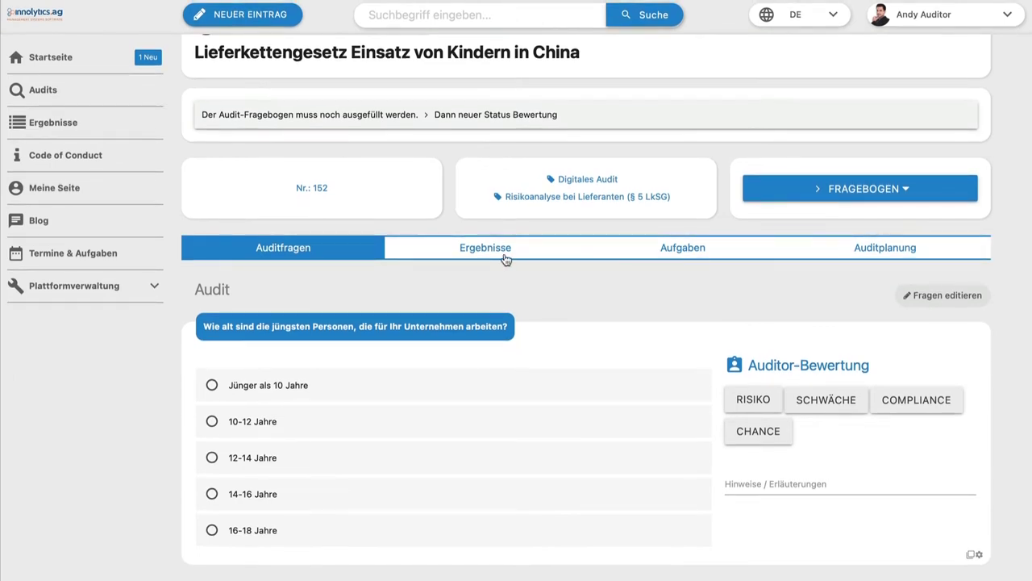
{"action": "left_click", "coordinate": [506, 257]}
{"action": "left_click", "coordinate": [302, 360]}
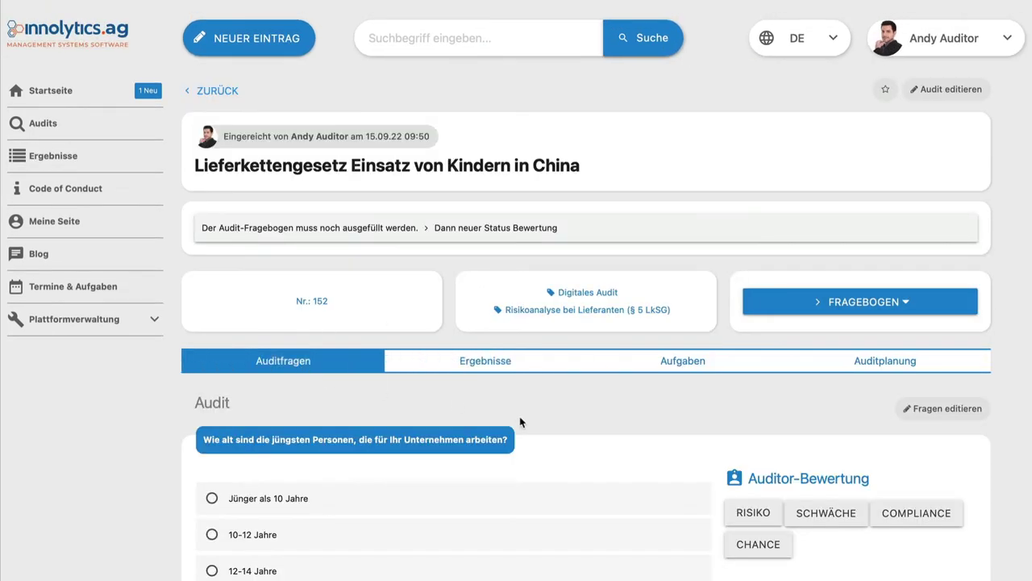
Step: Switch to the auditee's session and answer the question about the youngest people working for the company with "12-14 years"
{"action": "key", "text": "super+Tab"}
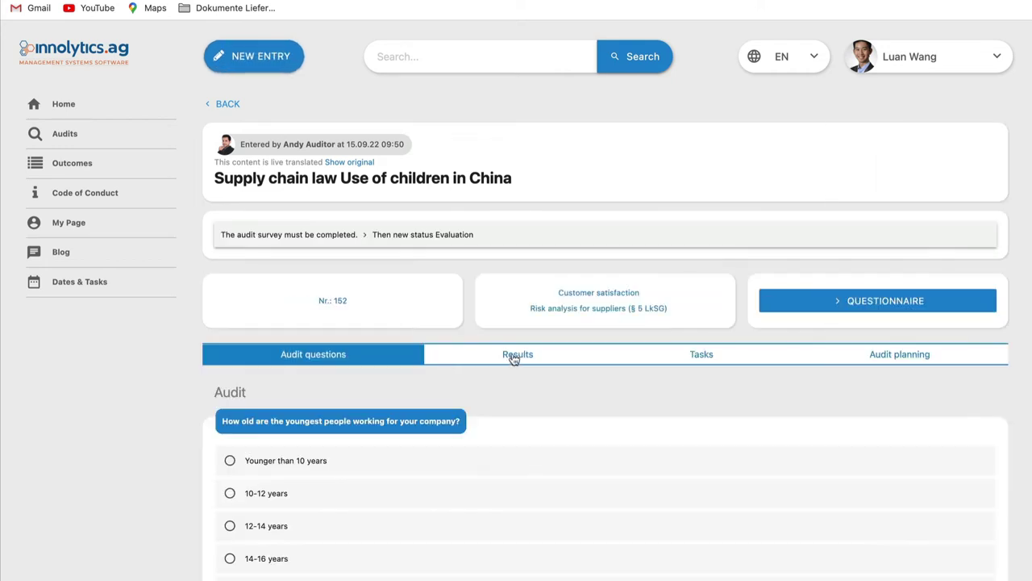
{"action": "scroll", "coordinate": [508, 371], "scroll_direction": "down", "scroll_amount": 1}
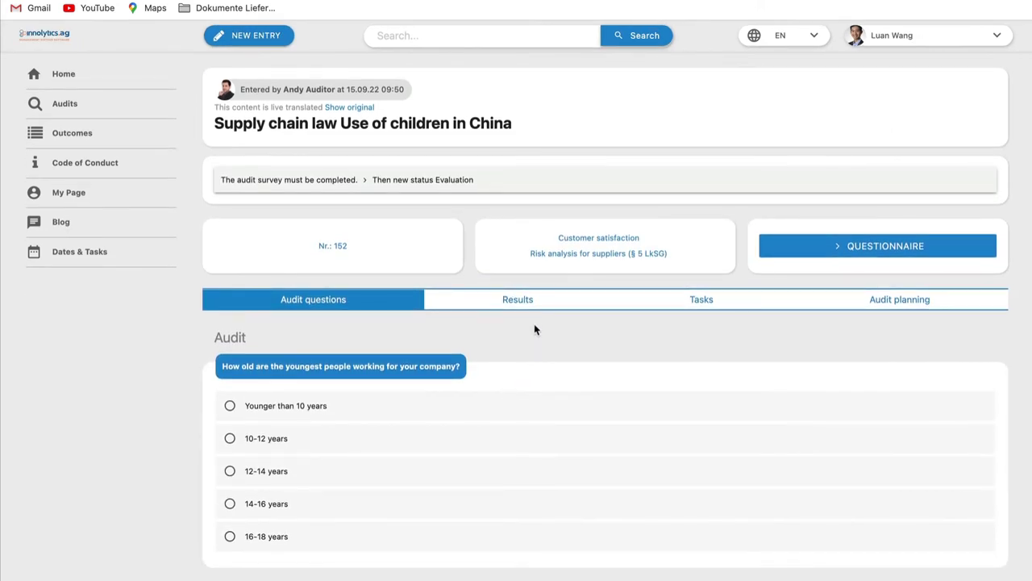
{"action": "left_click", "coordinate": [266, 478]}
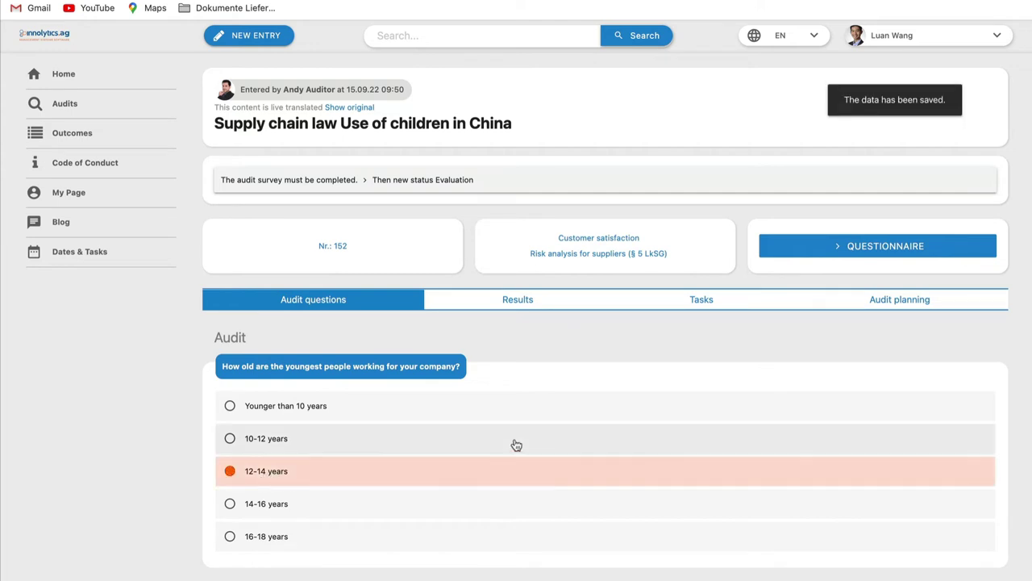
Step: Rate compliance with the constraints as "Partially" for no work assignment before or during school hours and "Yes" for all others
{"action": "scroll", "coordinate": [511, 442], "scroll_direction": "down", "scroll_amount": 5}
{"action": "scroll", "coordinate": [511, 442], "scroll_direction": "down", "scroll_amount": 2}
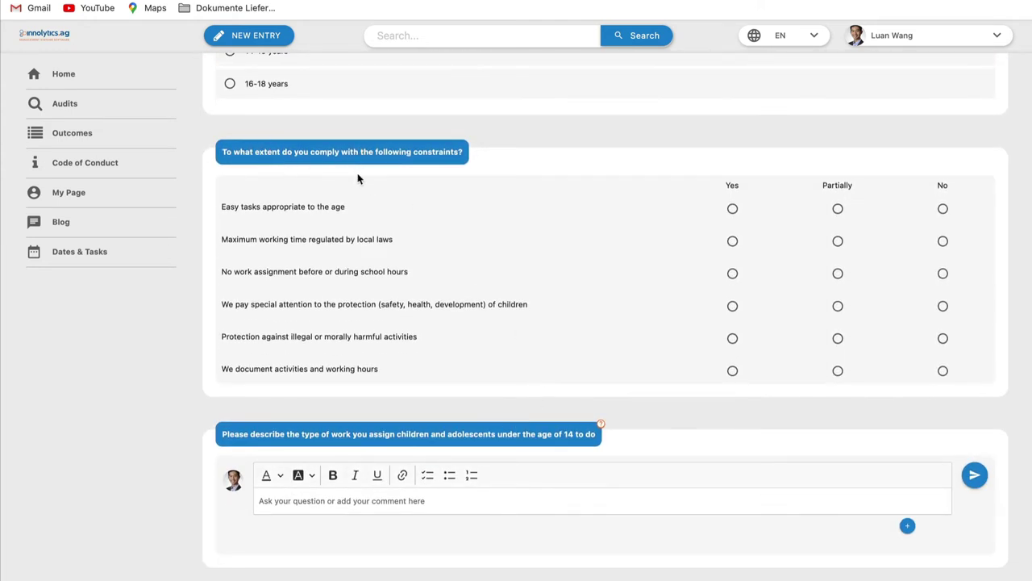
{"action": "left_click", "coordinate": [732, 211]}
{"action": "left_click", "coordinate": [734, 244]}
{"action": "left_click", "coordinate": [838, 274]}
{"action": "left_click", "coordinate": [735, 314]}
{"action": "left_click", "coordinate": [734, 340]}
{"action": "left_click", "coordinate": [733, 373]}
Step: Answer the question on work assigned to children under 14 with "Well, they work in cleaning sometimes" and submit it
{"action": "left_click", "coordinate": [450, 505]}
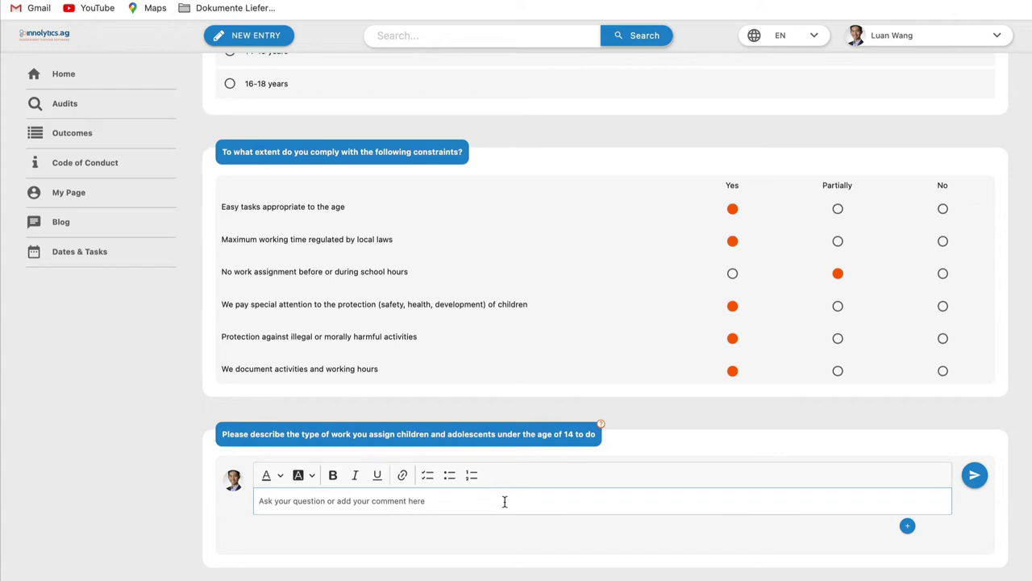
{"action": "type", "text": "Well, they wo"}
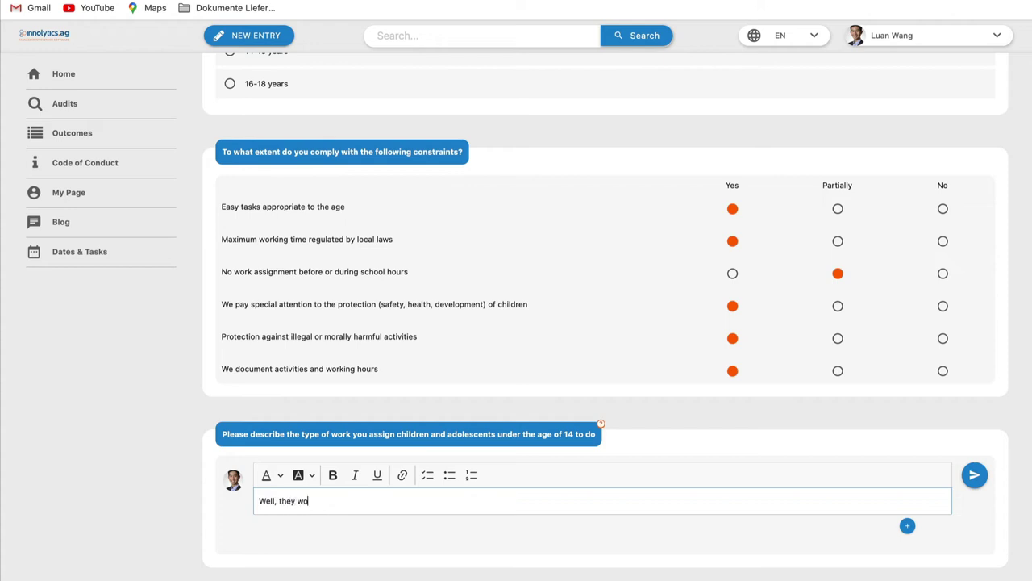
{"action": "type", "text": "rk in cle"}
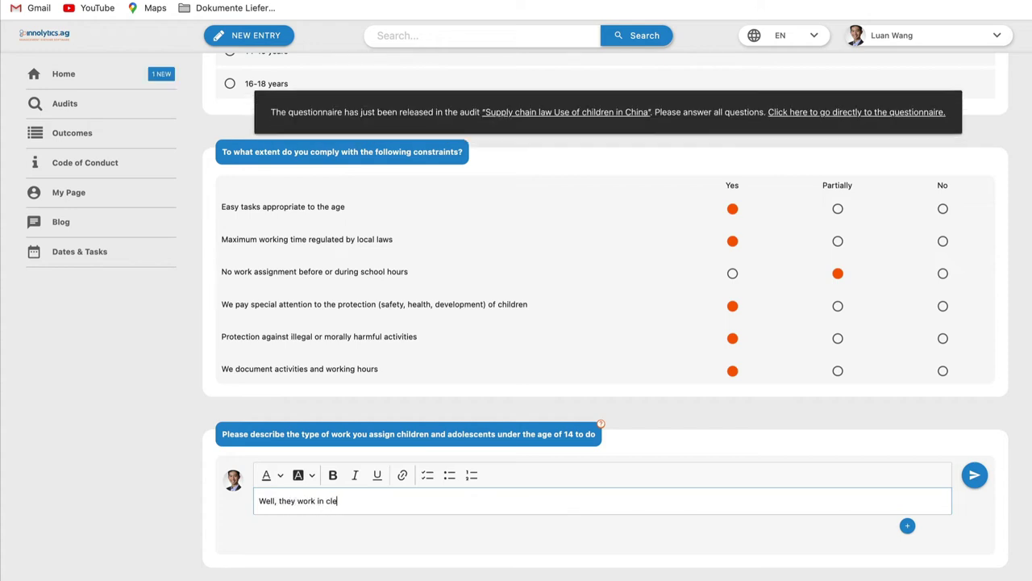
{"action": "type", "text": "aning sometimes"}
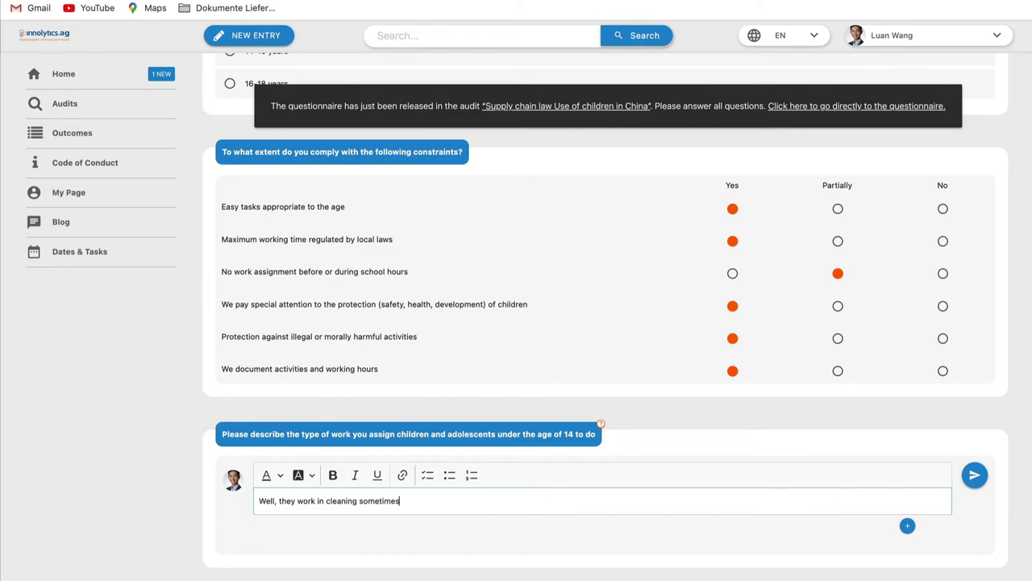
{"action": "left_click", "coordinate": [975, 485]}
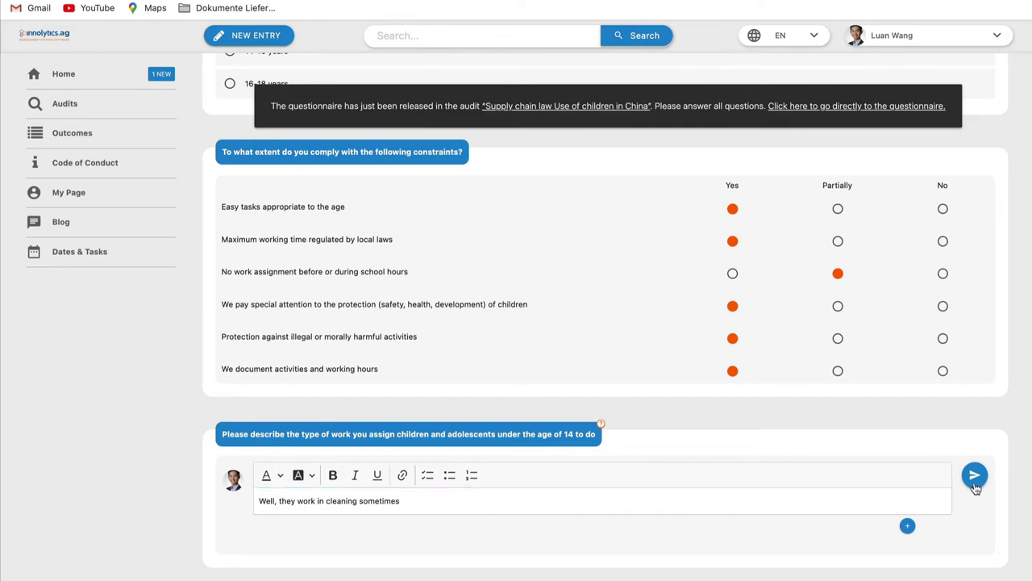
Step: Switch to the auditor's session and review the auditee's answers, scores and automatic ratings for all three audit questions
{"action": "key", "text": "super+Tab"}
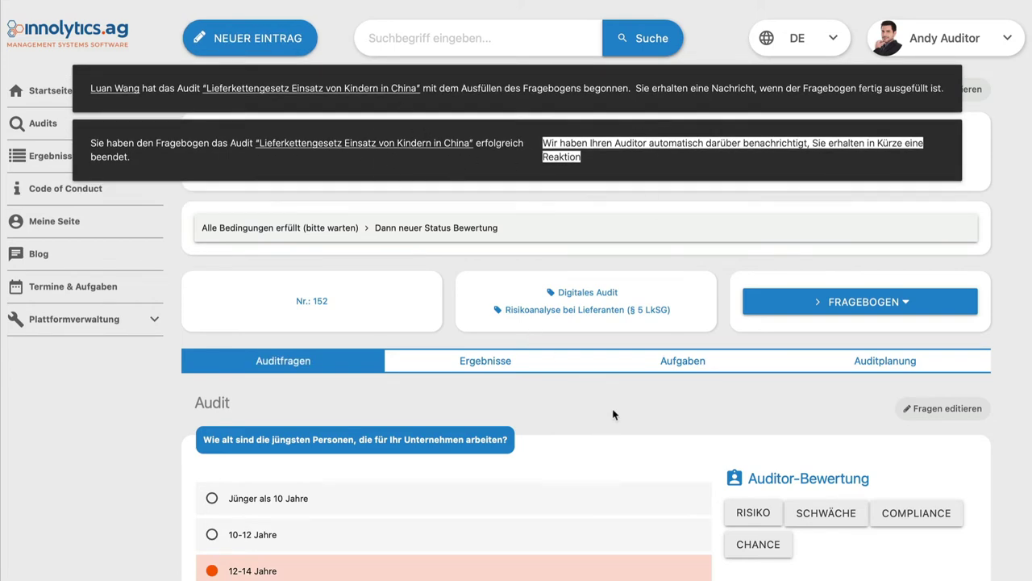
{"action": "scroll", "coordinate": [621, 419], "scroll_direction": "down", "scroll_amount": 2}
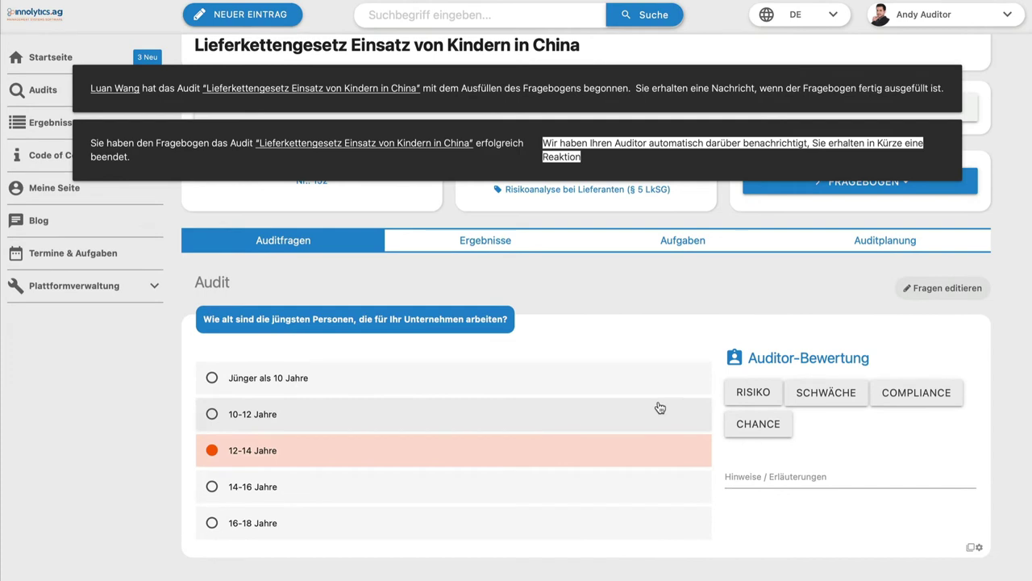
{"action": "scroll", "coordinate": [608, 330], "scroll_direction": "down", "scroll_amount": 2}
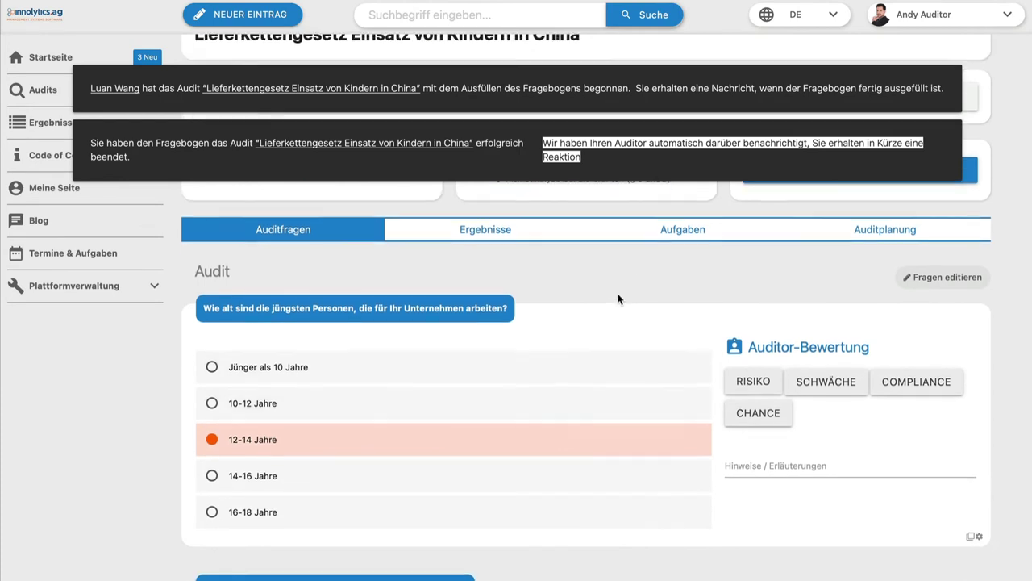
{"action": "scroll", "coordinate": [414, 302], "scroll_direction": "up", "scroll_amount": 1}
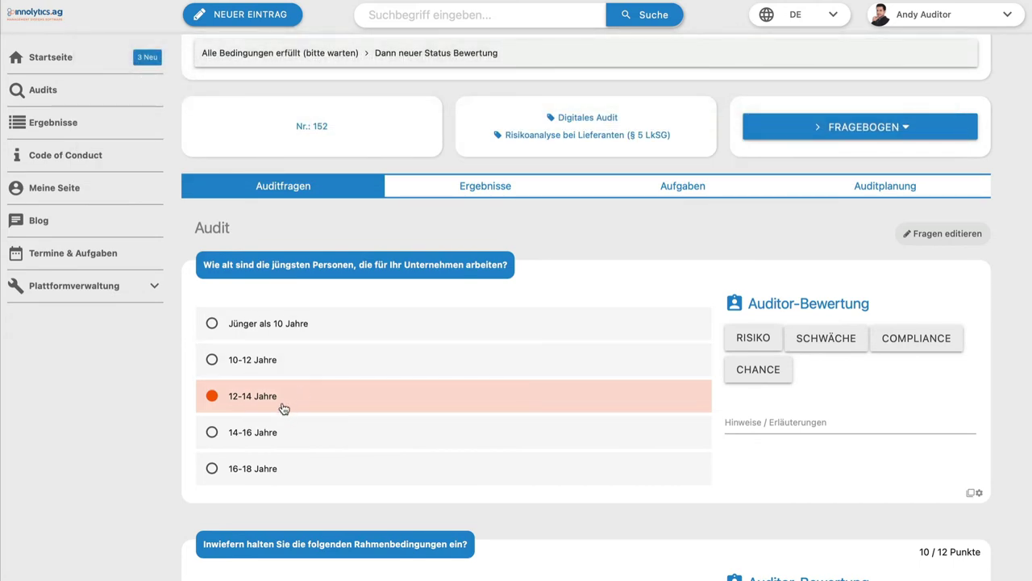
{"action": "scroll", "coordinate": [350, 434], "scroll_direction": "down", "scroll_amount": 3}
{"action": "scroll", "coordinate": [484, 379], "scroll_direction": "down", "scroll_amount": 6}
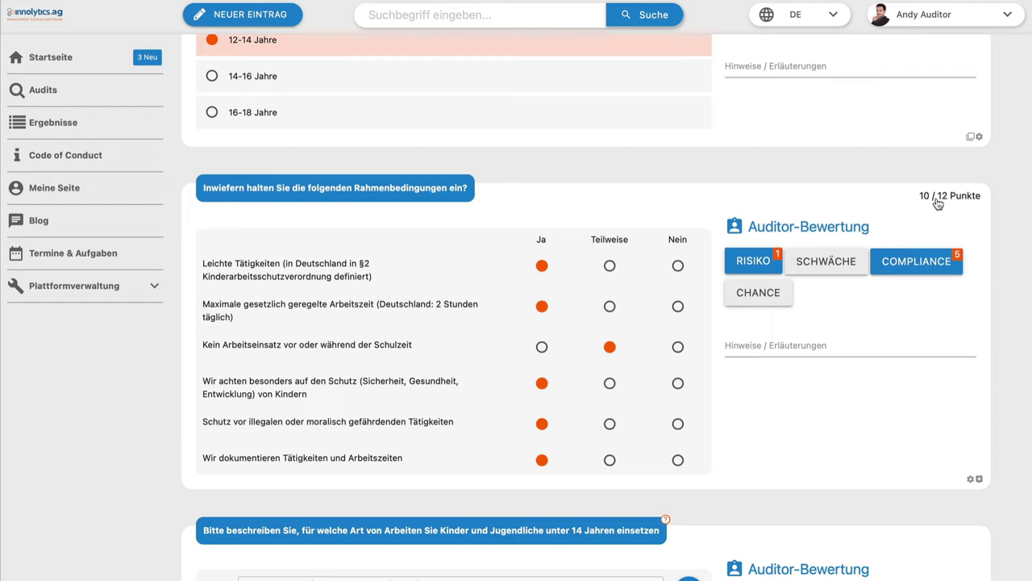
{"action": "scroll", "coordinate": [869, 202], "scroll_direction": "down", "scroll_amount": 3}
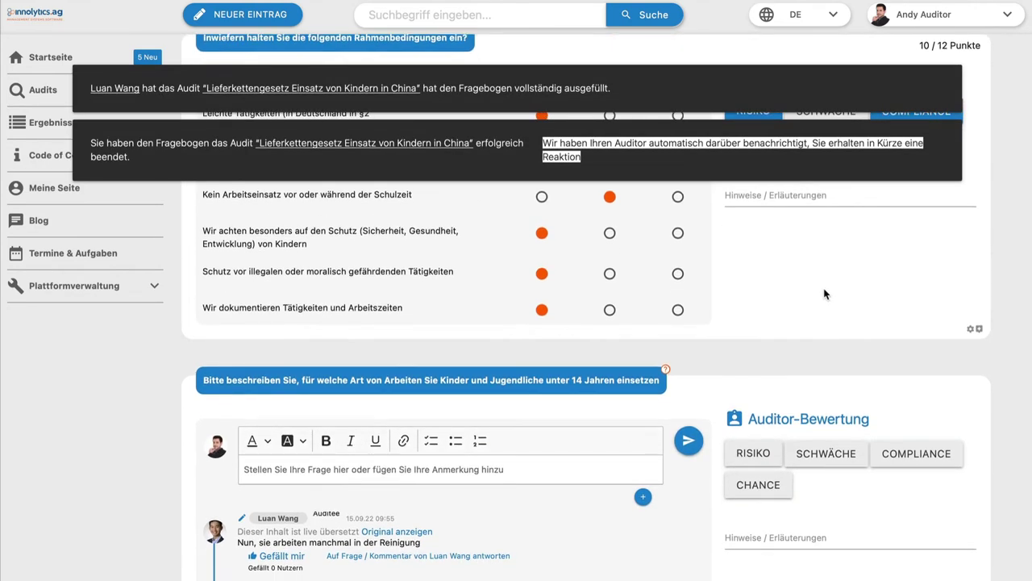
{"action": "scroll", "coordinate": [824, 293], "scroll_direction": "down", "scroll_amount": 1}
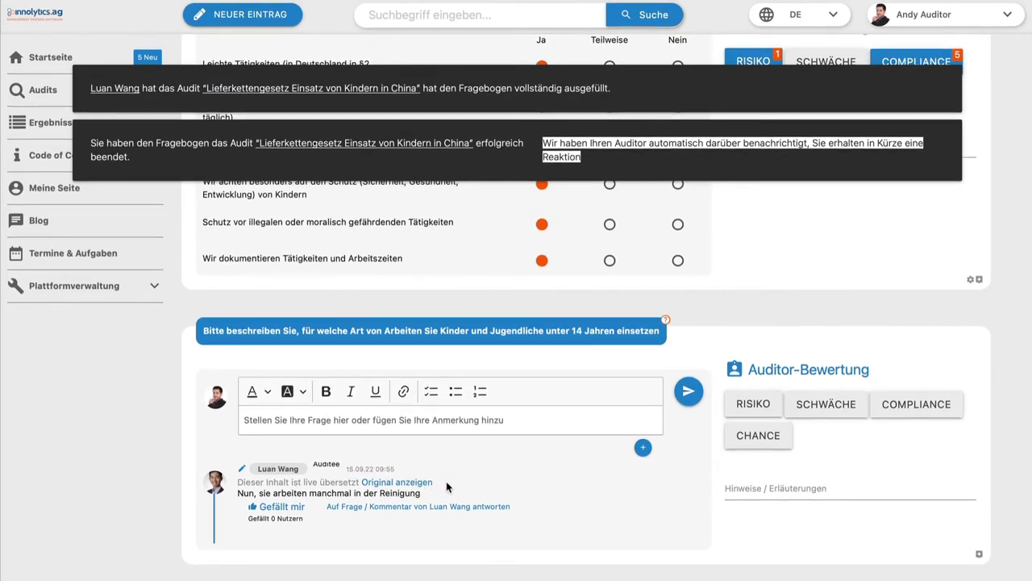
Step: Reply to the auditee's comment about cleaning work with "Bitte schicken Sie ein Foto" and send it
{"action": "left_click", "coordinate": [397, 507]}
{"action": "scroll", "coordinate": [367, 495], "scroll_direction": "down", "scroll_amount": 1}
{"action": "type", "text": "Bitte schicken Sie ein Foto"}
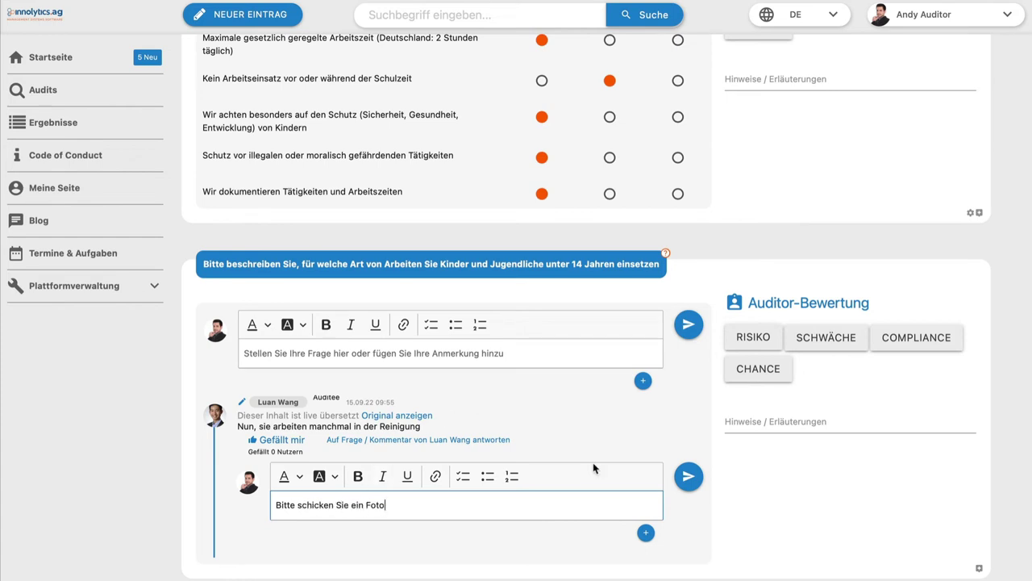
{"action": "left_click", "coordinate": [687, 477]}
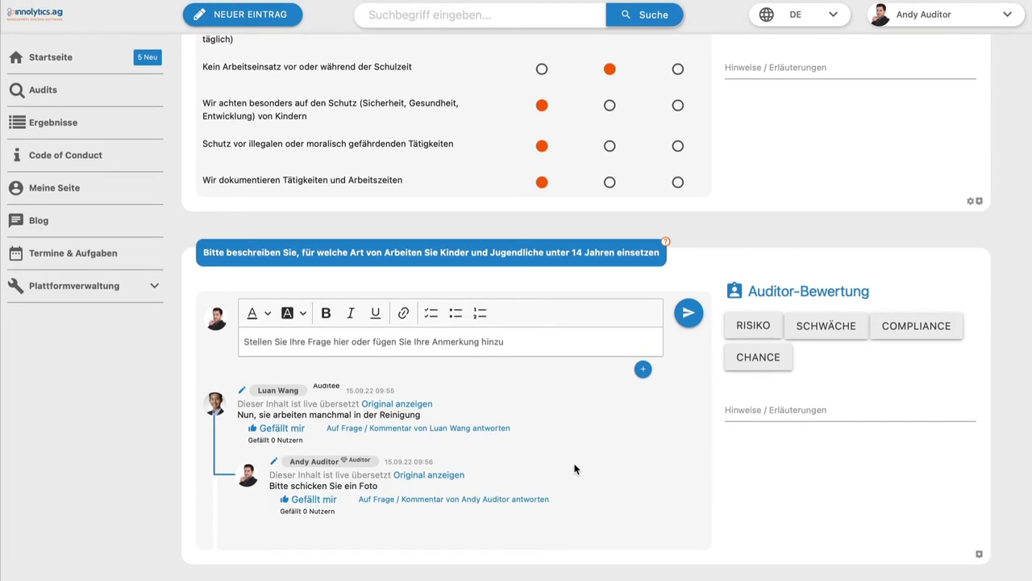
Step: Switch to the auditee's session and write "Here is an image" as a reply to the auditor's photo request
{"action": "key", "text": "super+Tab"}
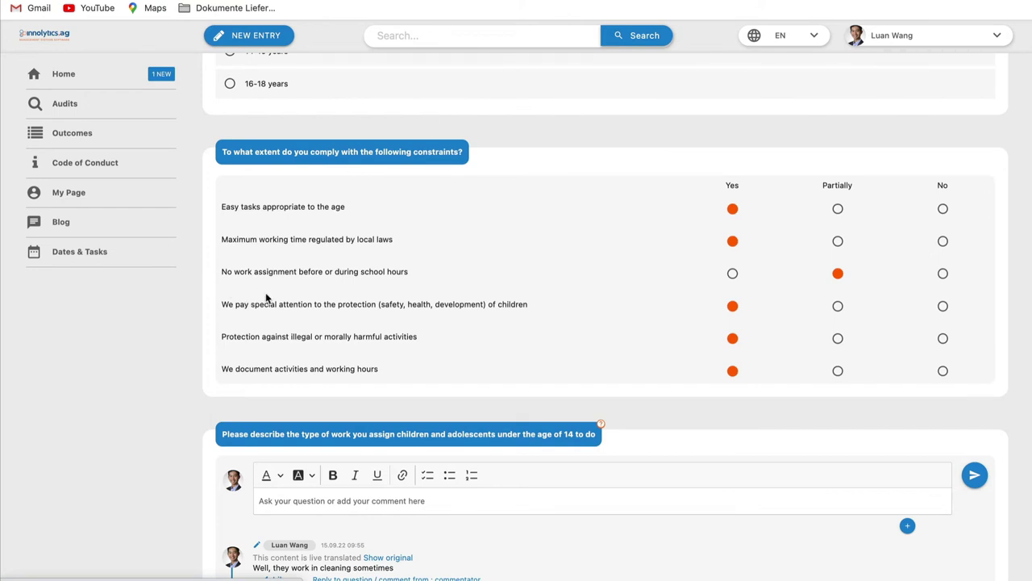
{"action": "scroll", "coordinate": [421, 360], "scroll_direction": "down", "scroll_amount": 3}
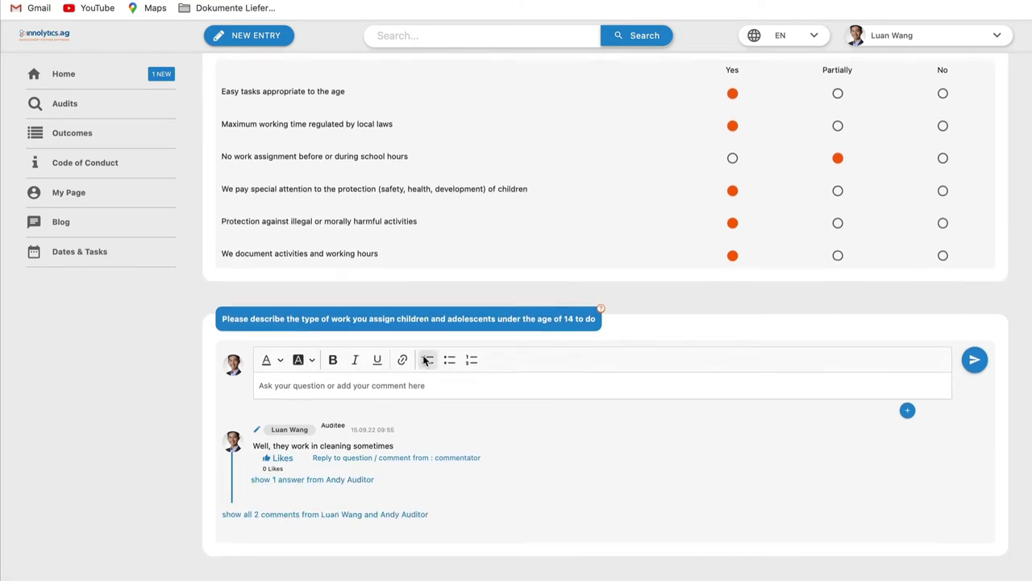
{"action": "left_click", "coordinate": [323, 490]}
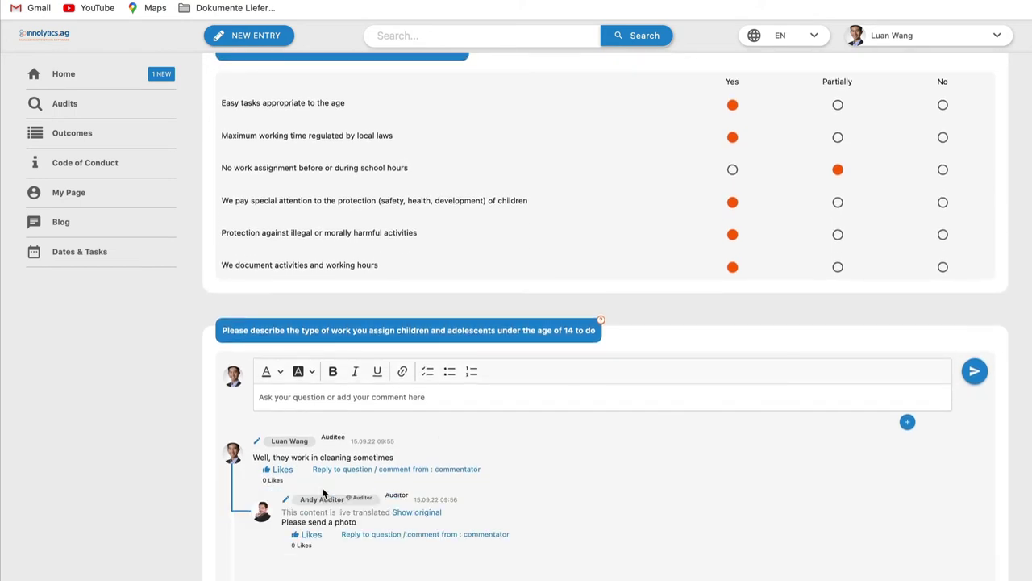
{"action": "left_click", "coordinate": [388, 535]}
{"action": "type", "text": "Here is an image"}
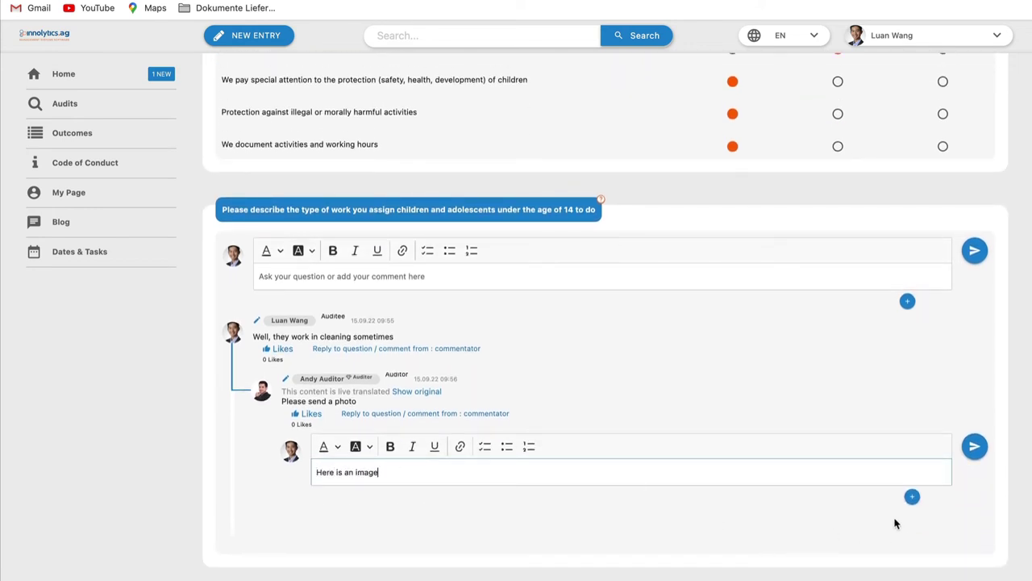
Step: Start attaching a file to the reply and browse to the "Gekaufte Fotos" folder under Audio Video Bilder > Bilder
{"action": "left_click", "coordinate": [912, 495]}
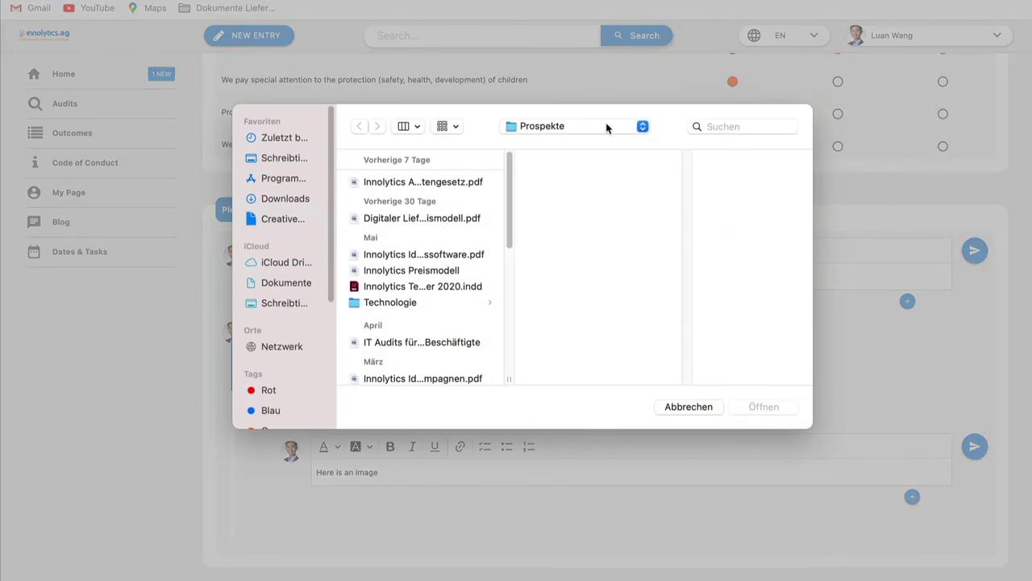
{"action": "left_click", "coordinate": [606, 127]}
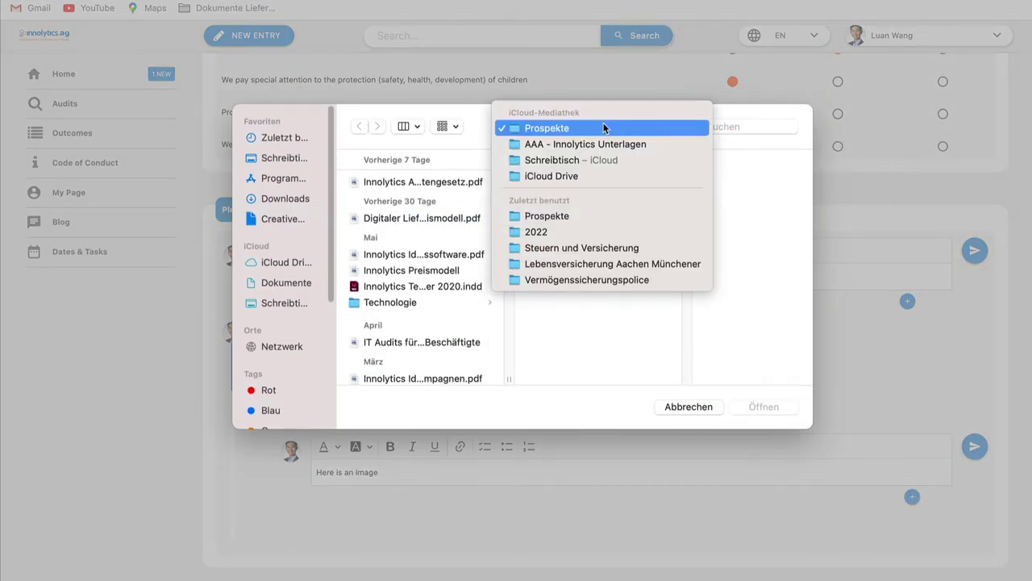
{"action": "left_click", "coordinate": [603, 128]}
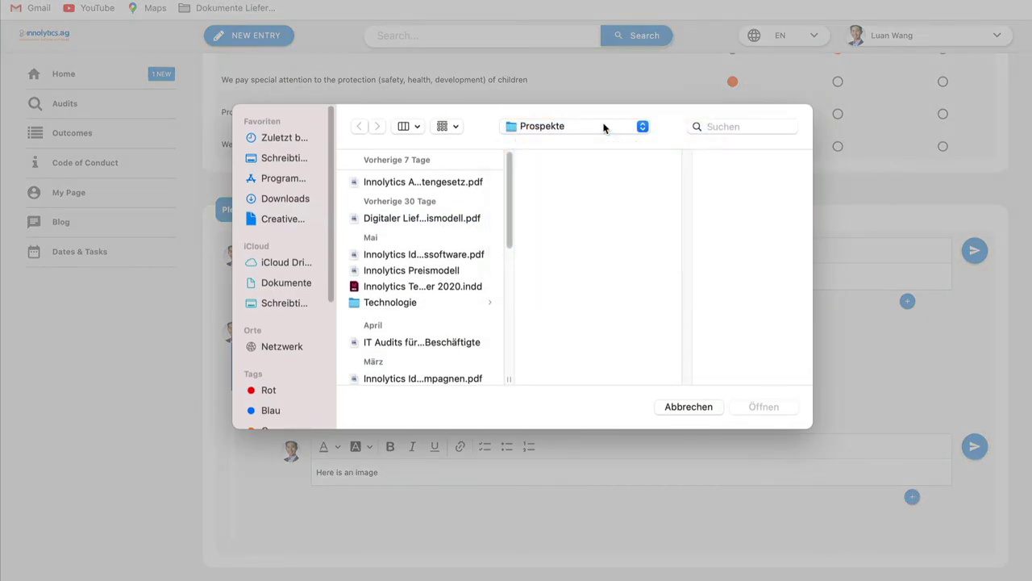
{"action": "left_click", "coordinate": [285, 284]}
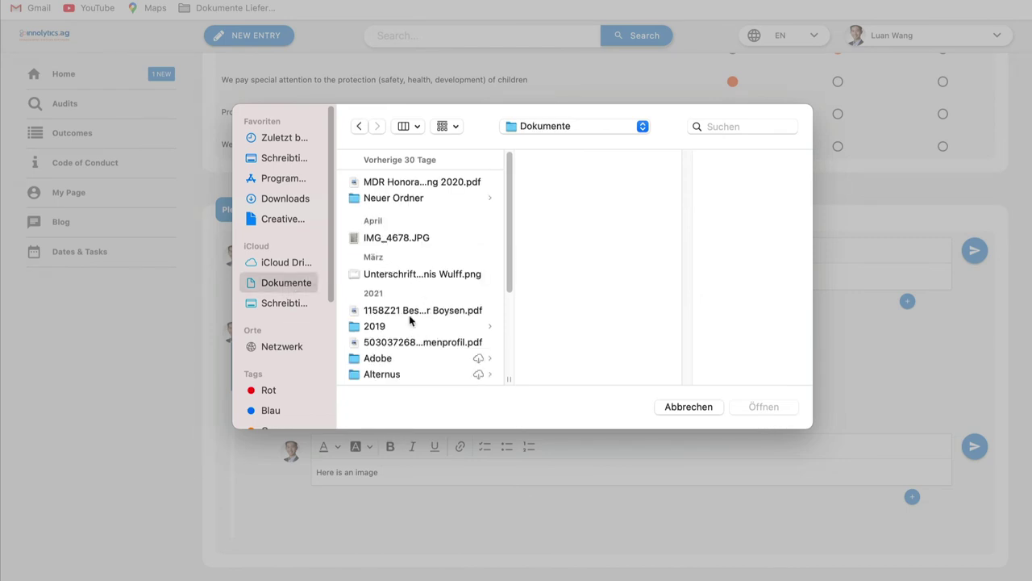
{"action": "scroll", "coordinate": [411, 319], "scroll_direction": "down", "scroll_amount": 5}
{"action": "left_click", "coordinate": [422, 242]}
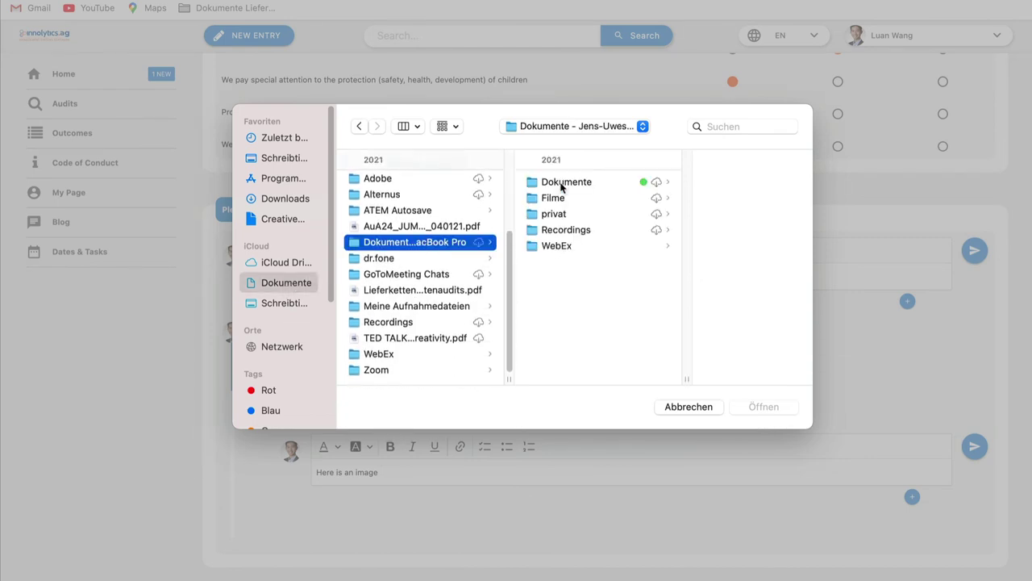
{"action": "left_click", "coordinate": [586, 183]}
{"action": "left_click", "coordinate": [709, 263]}
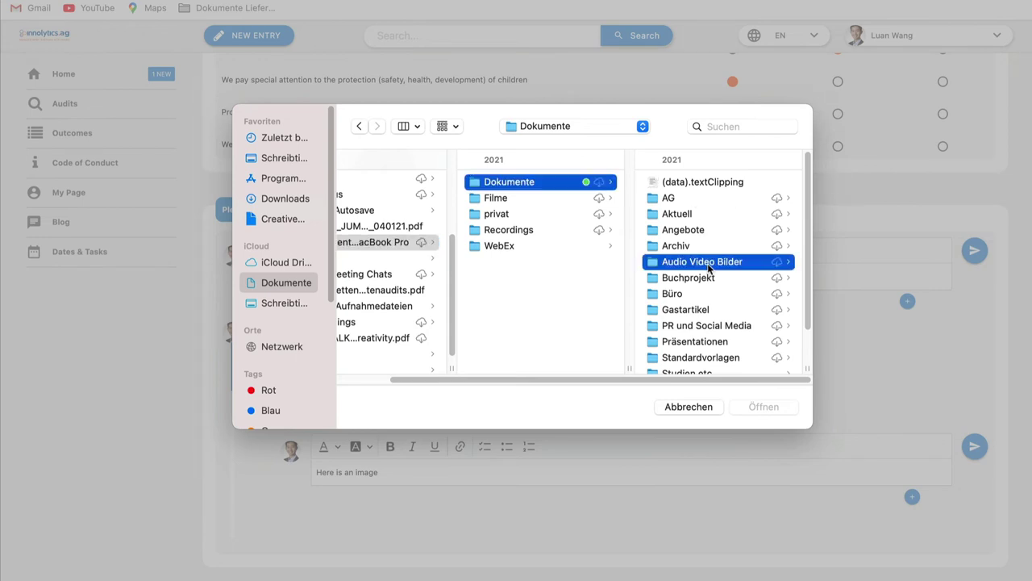
{"action": "left_click", "coordinate": [676, 198]}
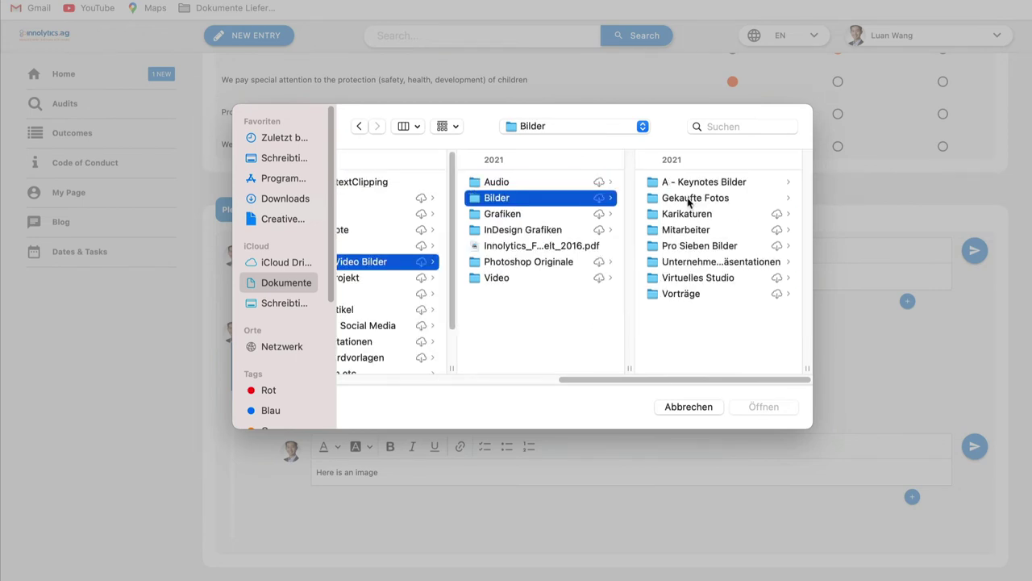
{"action": "left_click", "coordinate": [688, 200]}
Step: Attach the "Kinderarbeit - AdobeStock" JPEG ending in 884228 to the reply and send it
{"action": "left_click", "coordinate": [688, 183]}
{"action": "key", "text": "Down"}
{"action": "key", "text": "Down"}
{"action": "key", "text": "Down"}
{"action": "key", "text": "Down"}
{"action": "key", "text": "Down"}
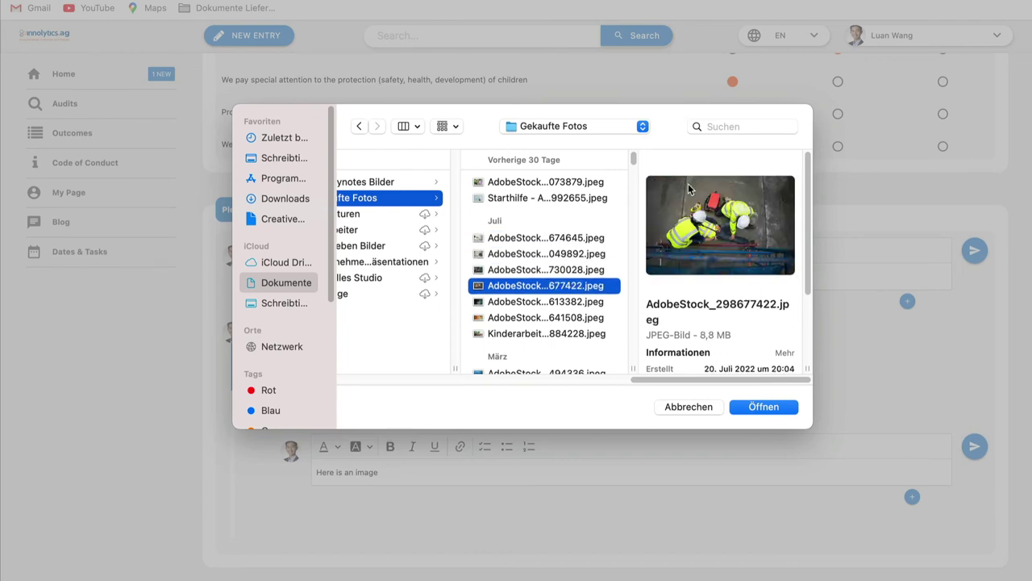
{"action": "key", "text": "Down"}
{"action": "key", "text": "Down"}
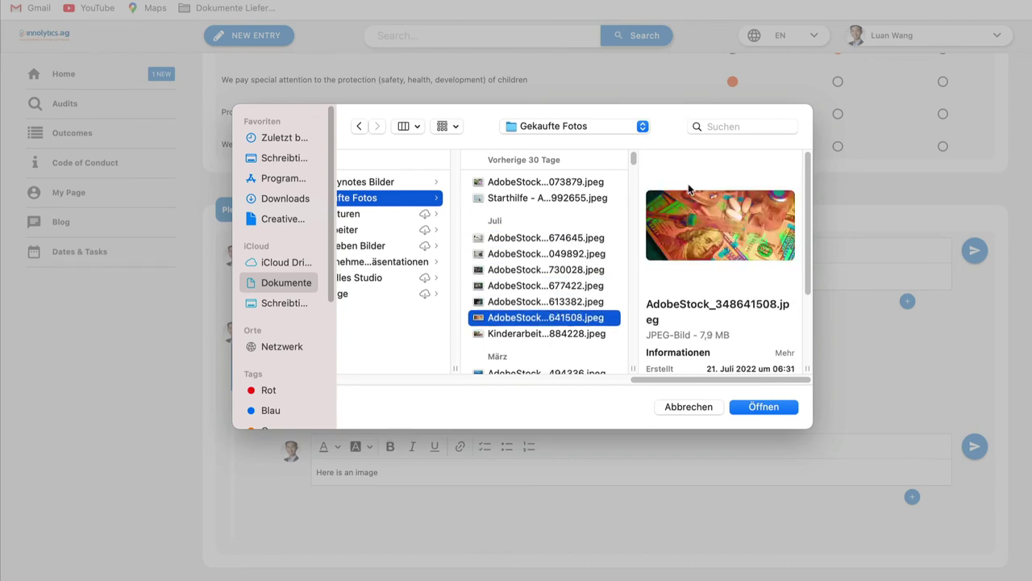
{"action": "key", "text": "Down"}
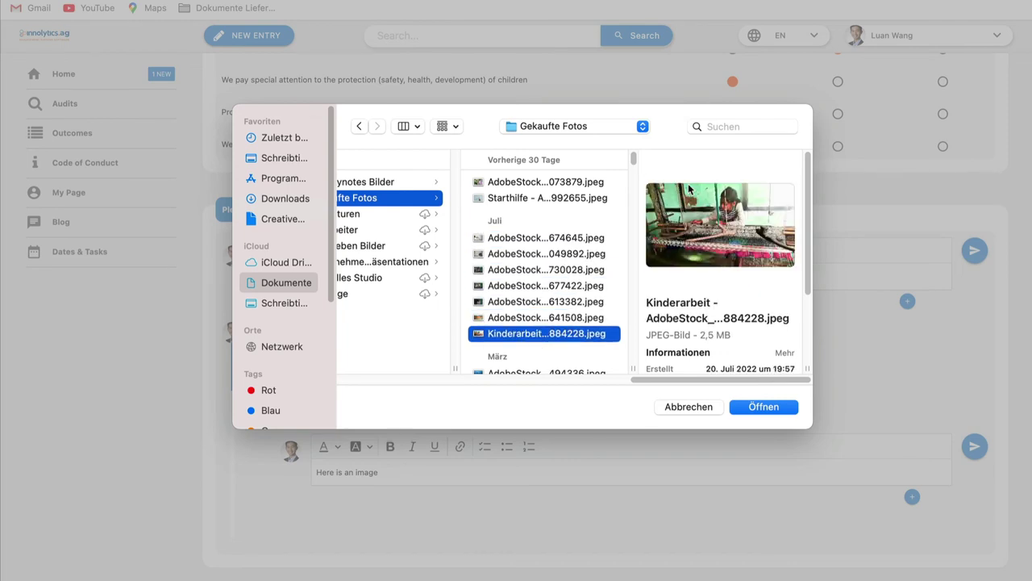
{"action": "left_click", "coordinate": [763, 408]}
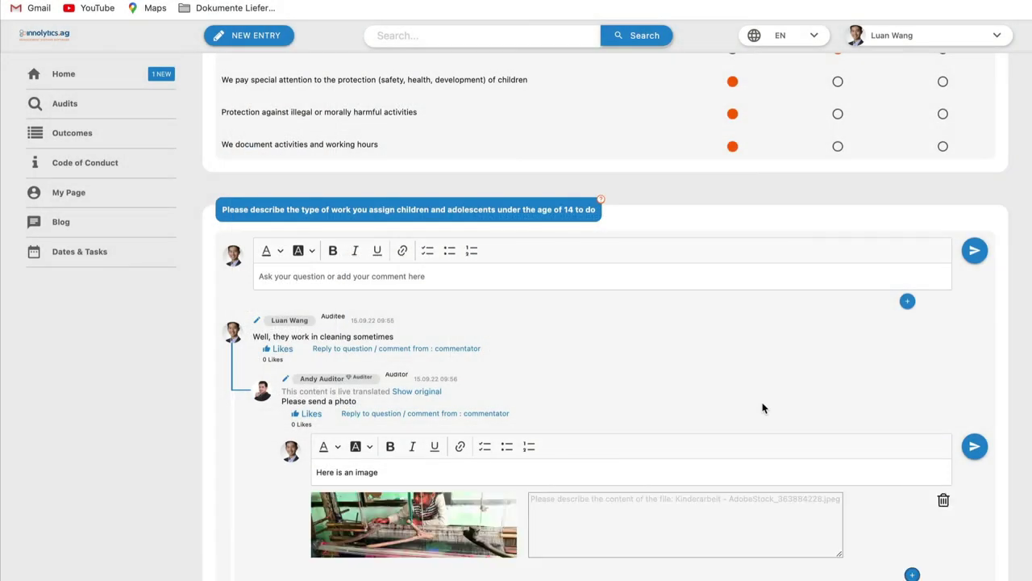
{"action": "left_click", "coordinate": [974, 450]}
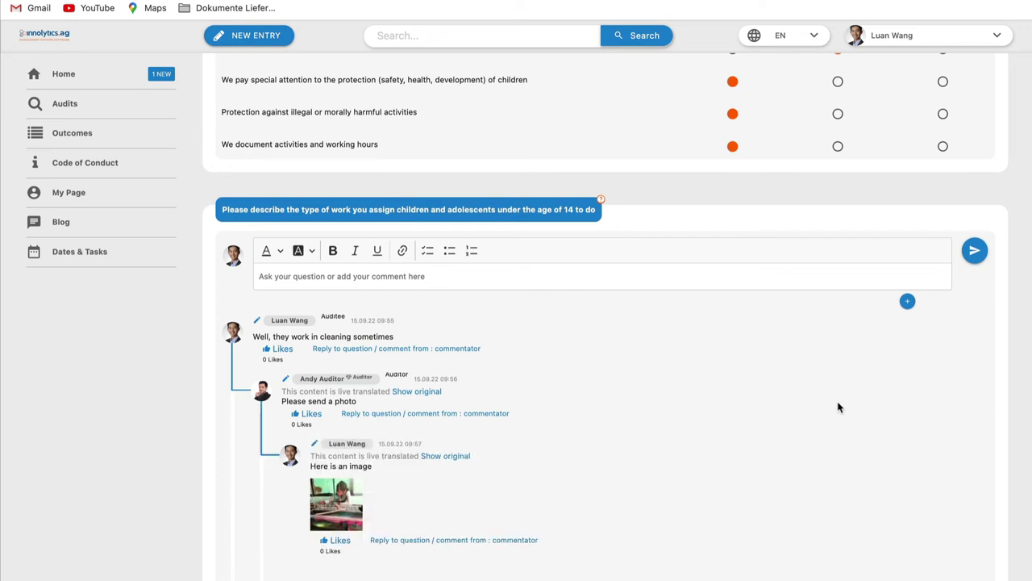
Step: View the photo attached to the auditee's reply at full size and close it again
{"action": "scroll", "coordinate": [838, 405], "scroll_direction": "down", "scroll_amount": 2}
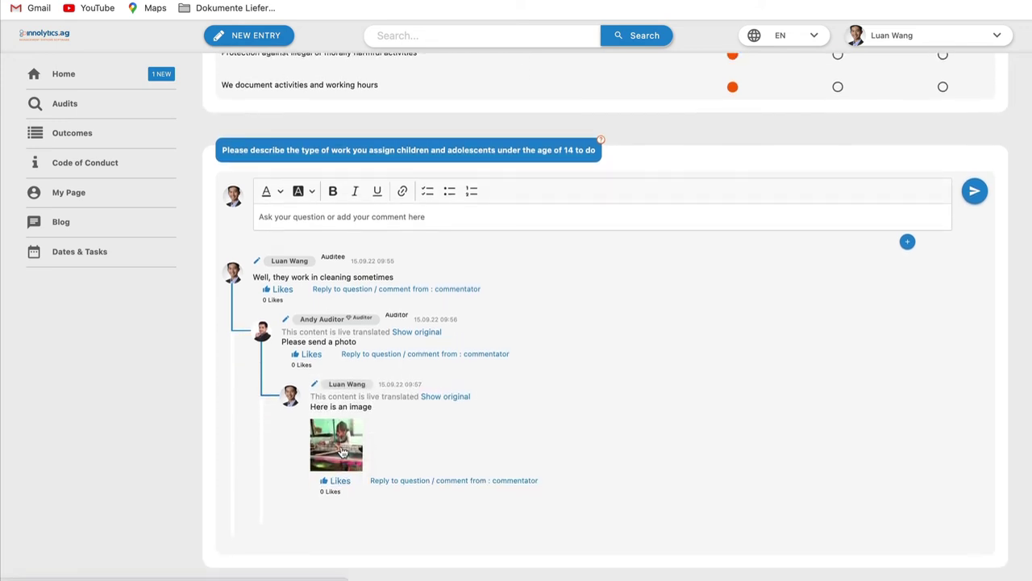
{"action": "left_click", "coordinate": [340, 451]}
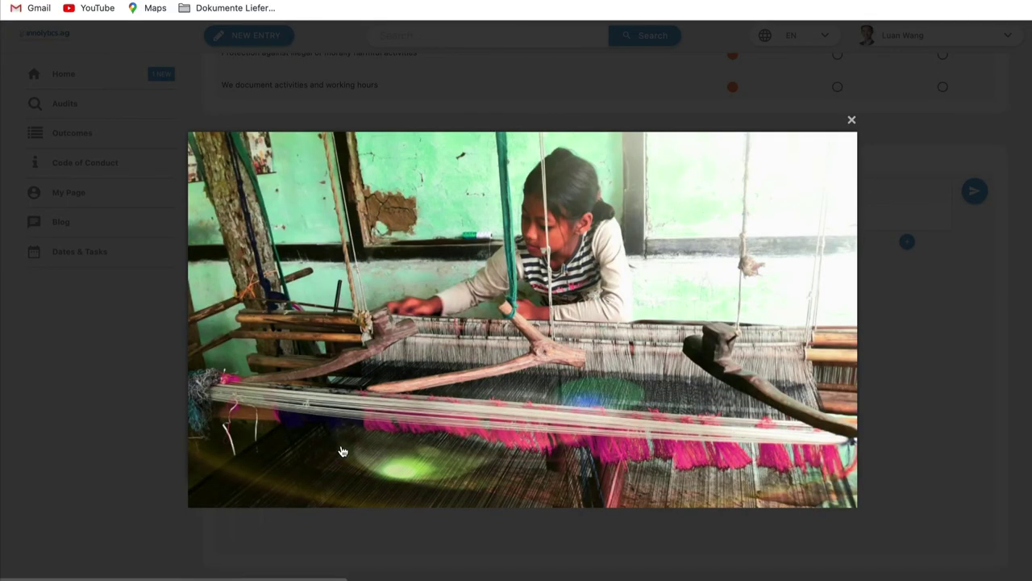
{"action": "left_click", "coordinate": [852, 115]}
Step: Switch to the auditor's session and expand the replies to the cleaning comment to check the submitted photo
{"action": "key", "text": "super+Tab"}
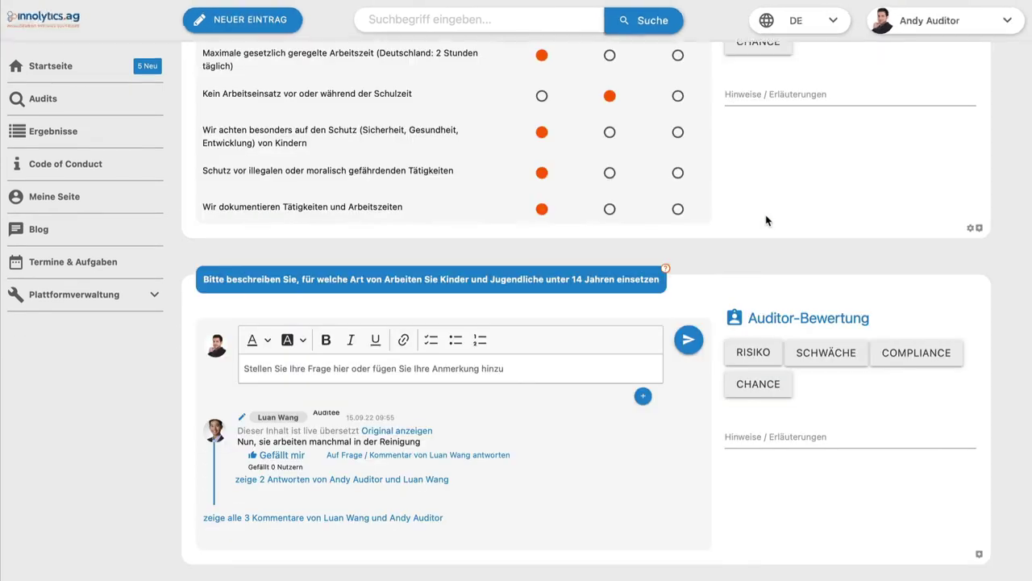
{"action": "left_click", "coordinate": [426, 479]}
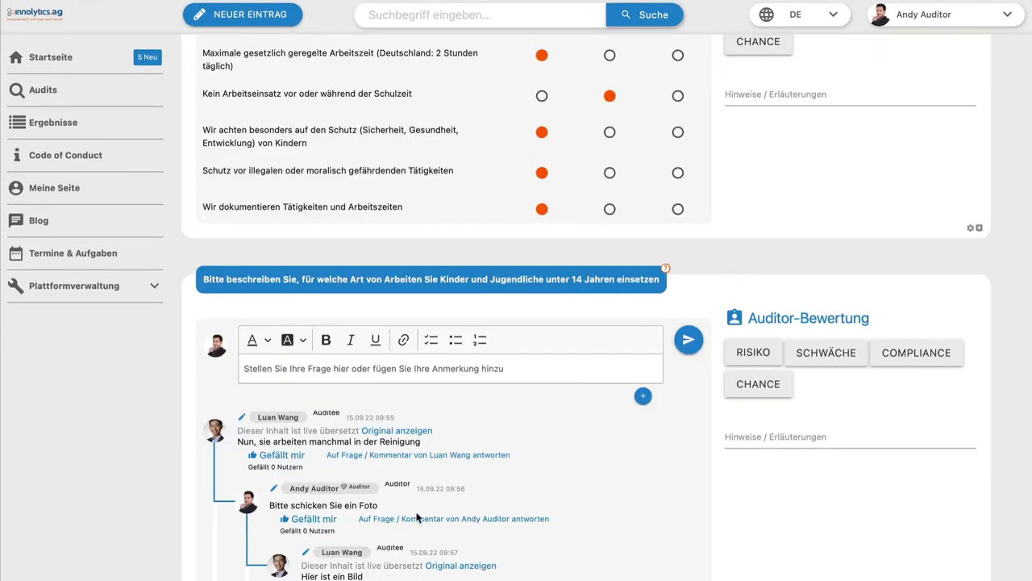
{"action": "scroll", "coordinate": [619, 443], "scroll_direction": "down", "scroll_amount": 3}
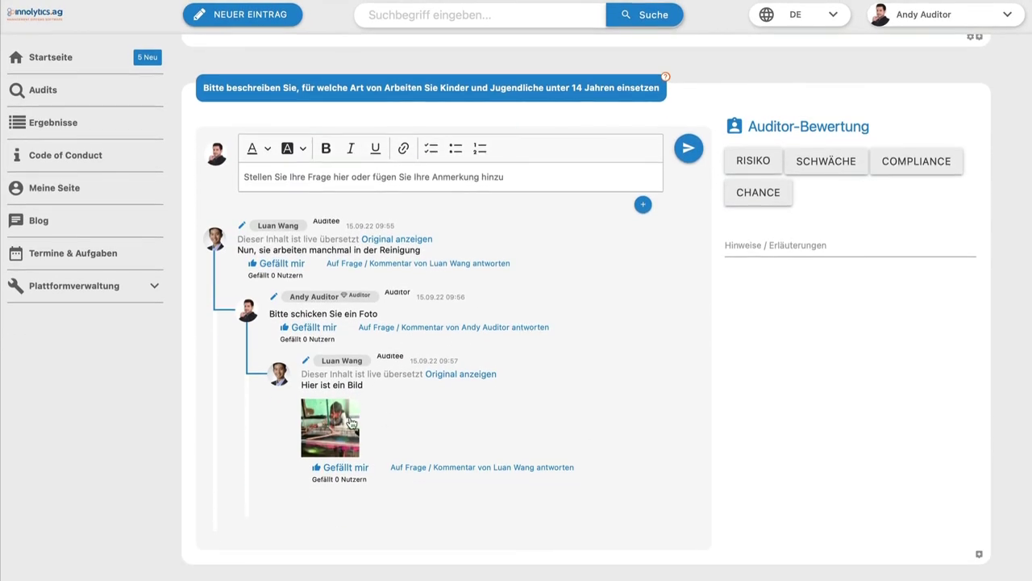
Step: Open the version history of the audit "Lieferkettengesetz Einsatz von Kindern in China", examine the logged changes, and return to the audit
{"action": "scroll", "coordinate": [627, 367], "scroll_direction": "up", "scroll_amount": 5}
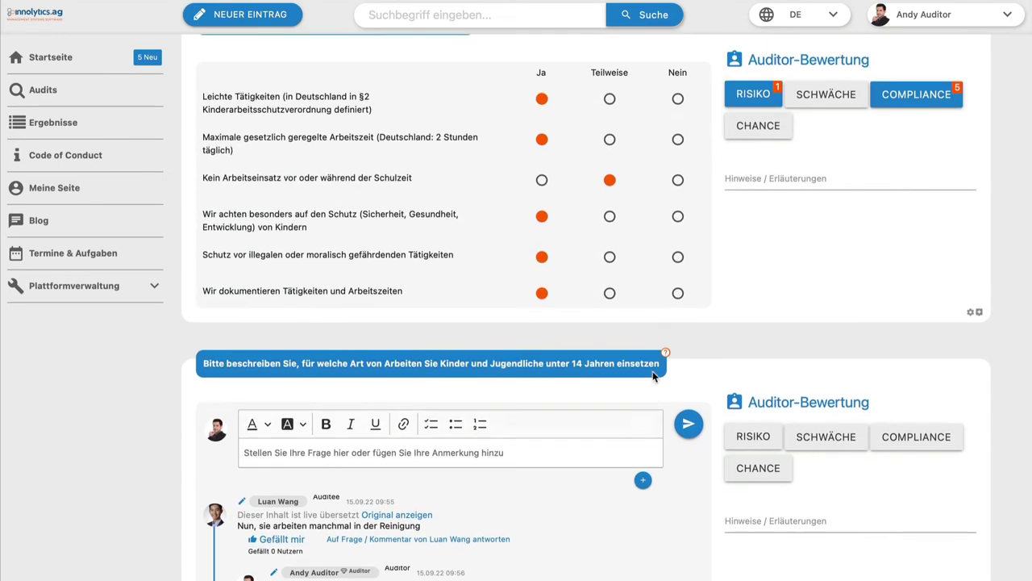
{"action": "scroll", "coordinate": [702, 385], "scroll_direction": "up", "scroll_amount": 8}
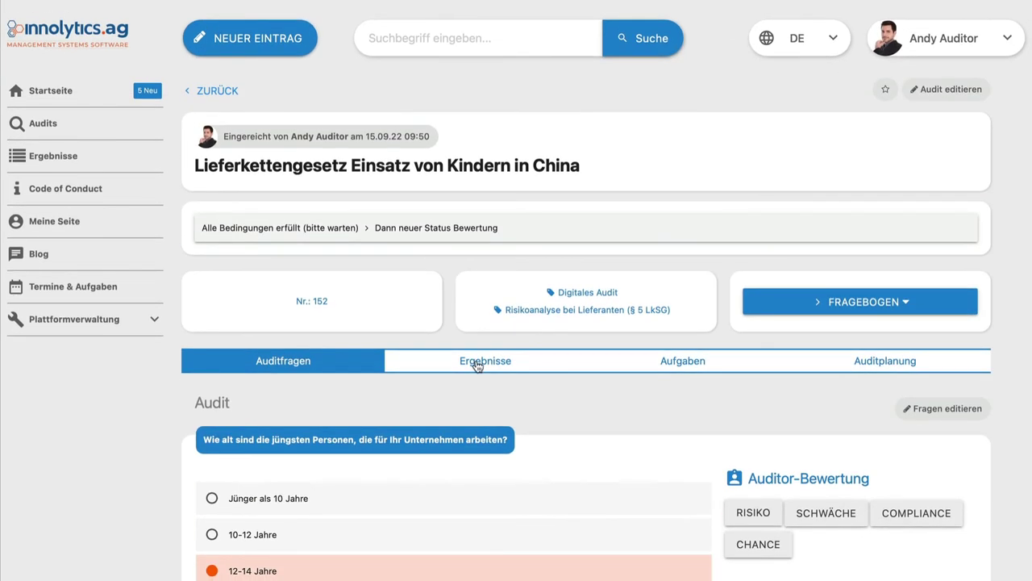
{"action": "left_click", "coordinate": [950, 98]}
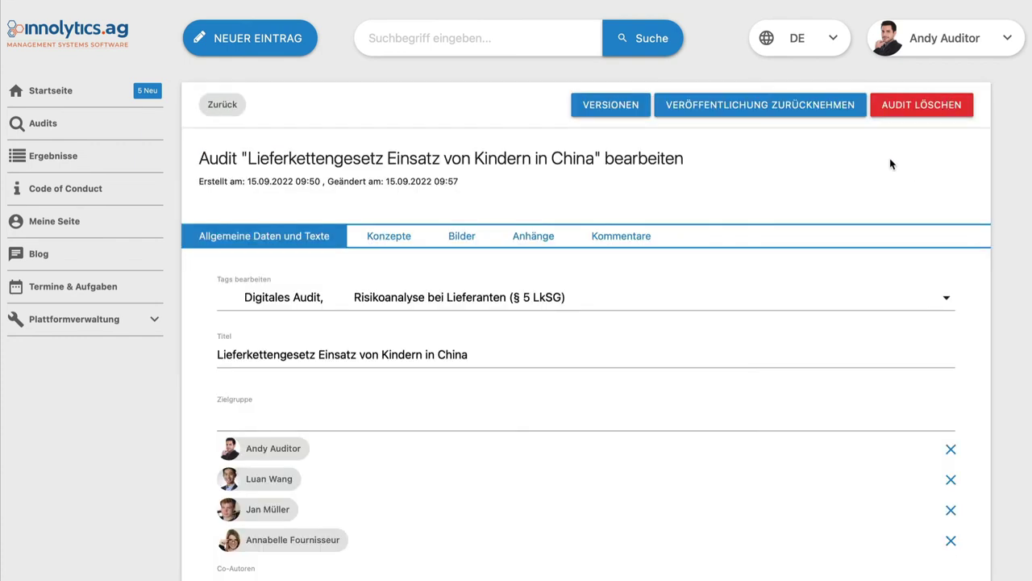
{"action": "left_click", "coordinate": [608, 108]}
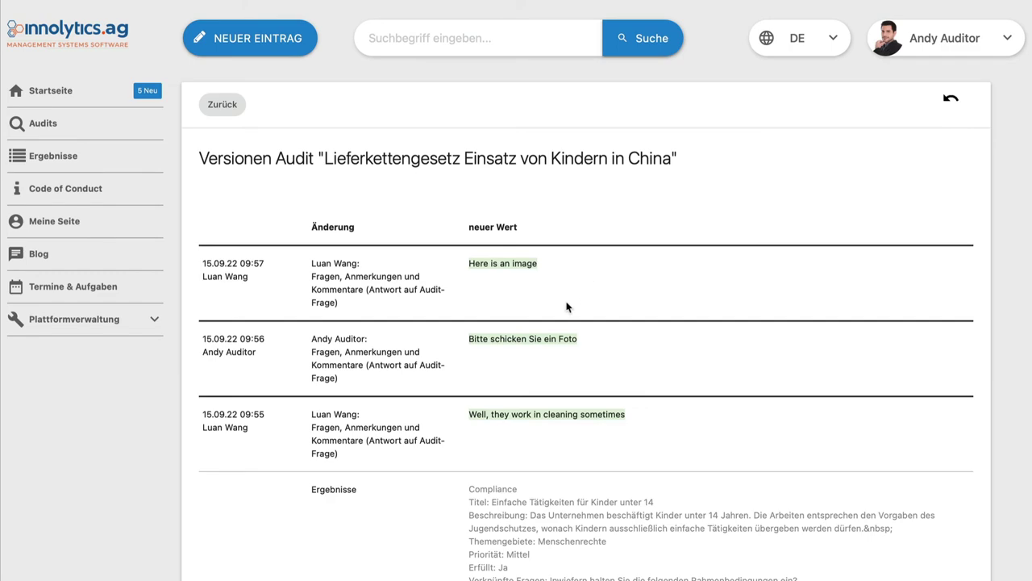
{"action": "scroll", "coordinate": [480, 319], "scroll_direction": "down", "scroll_amount": 3}
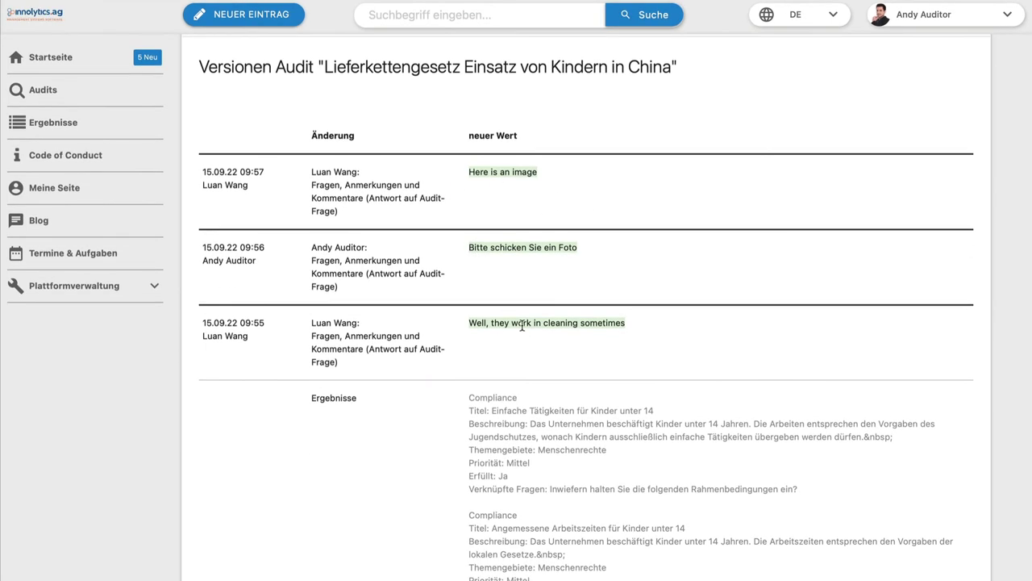
{"action": "scroll", "coordinate": [484, 306], "scroll_direction": "down", "scroll_amount": 3}
{"action": "scroll", "coordinate": [519, 274], "scroll_direction": "up", "scroll_amount": 6}
{"action": "left_click", "coordinate": [225, 108]}
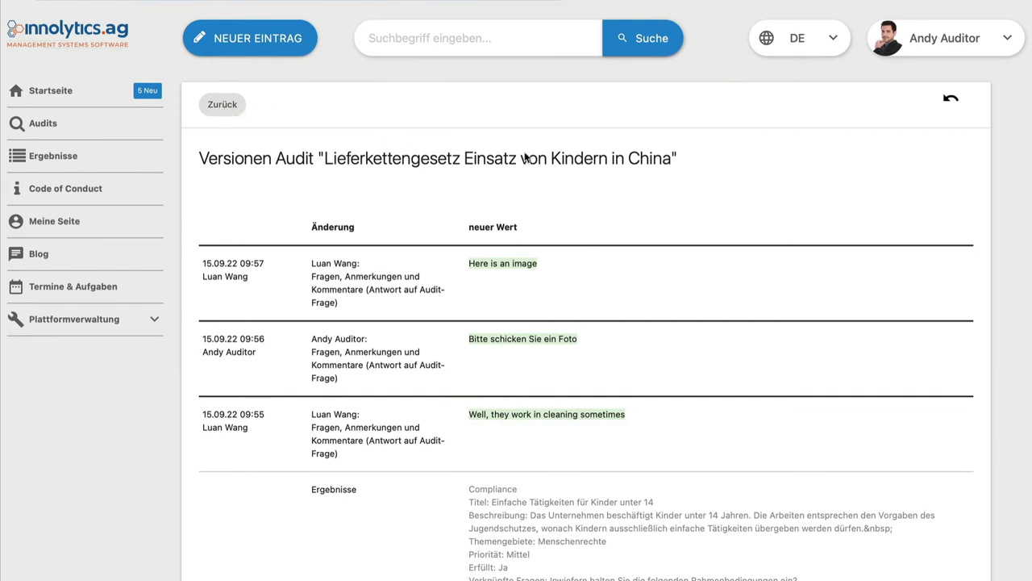
{"action": "left_click", "coordinate": [220, 107]}
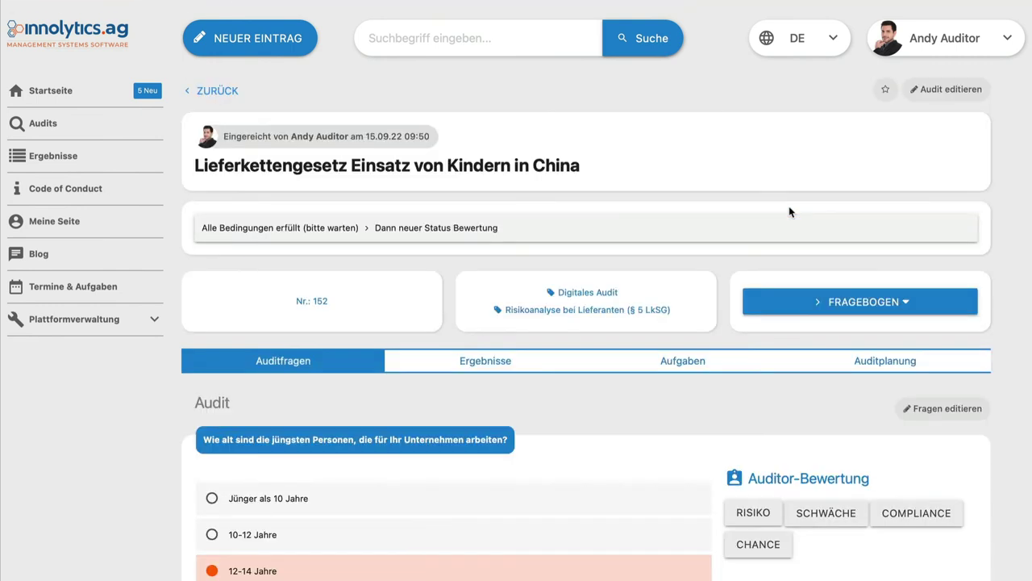
Step: Review the audit's results (Ergebnisse) with their category, priority, fulfilment status and linked question
{"action": "scroll", "coordinate": [788, 294], "scroll_direction": "down", "scroll_amount": 2}
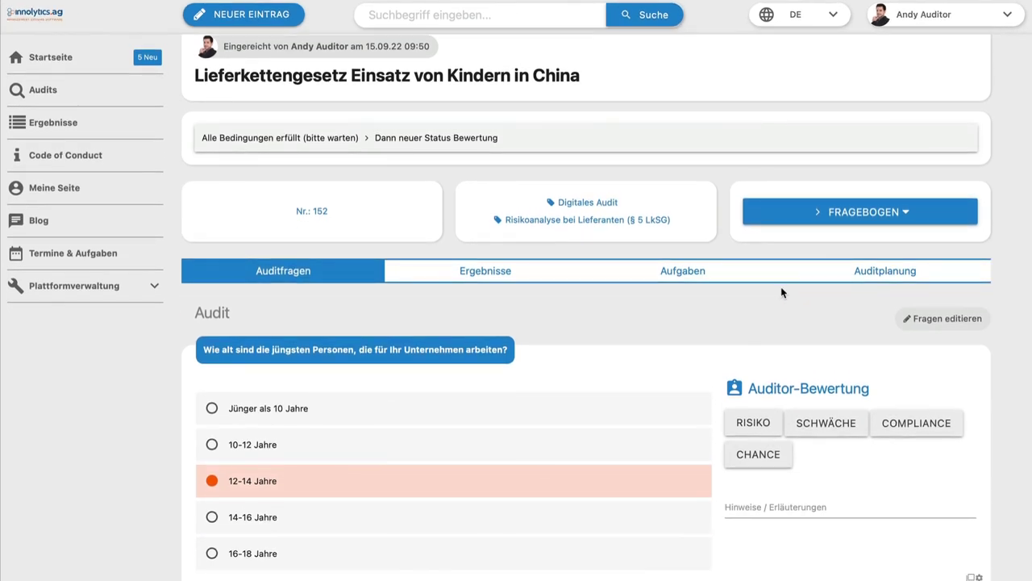
{"action": "left_click", "coordinate": [496, 272]}
{"action": "scroll", "coordinate": [585, 326], "scroll_direction": "down", "scroll_amount": 2}
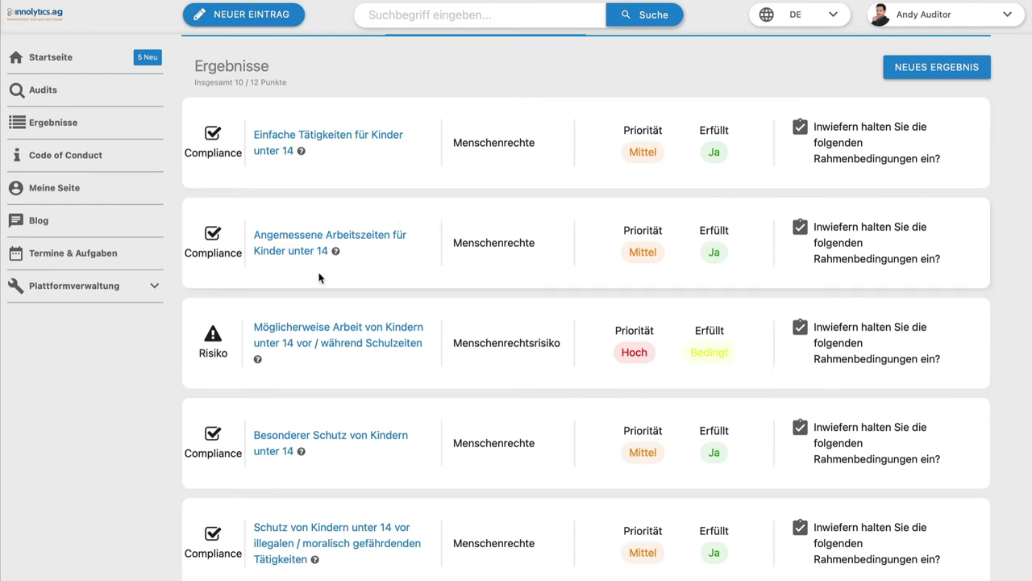
{"action": "scroll", "coordinate": [407, 282], "scroll_direction": "down", "scroll_amount": 3}
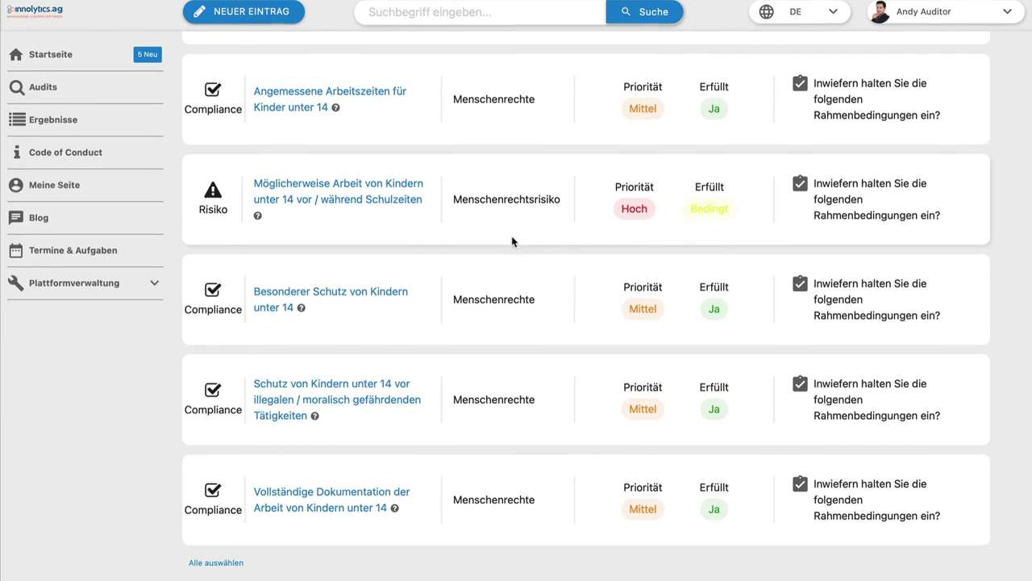
{"action": "scroll", "coordinate": [512, 238], "scroll_direction": "up", "scroll_amount": 8}
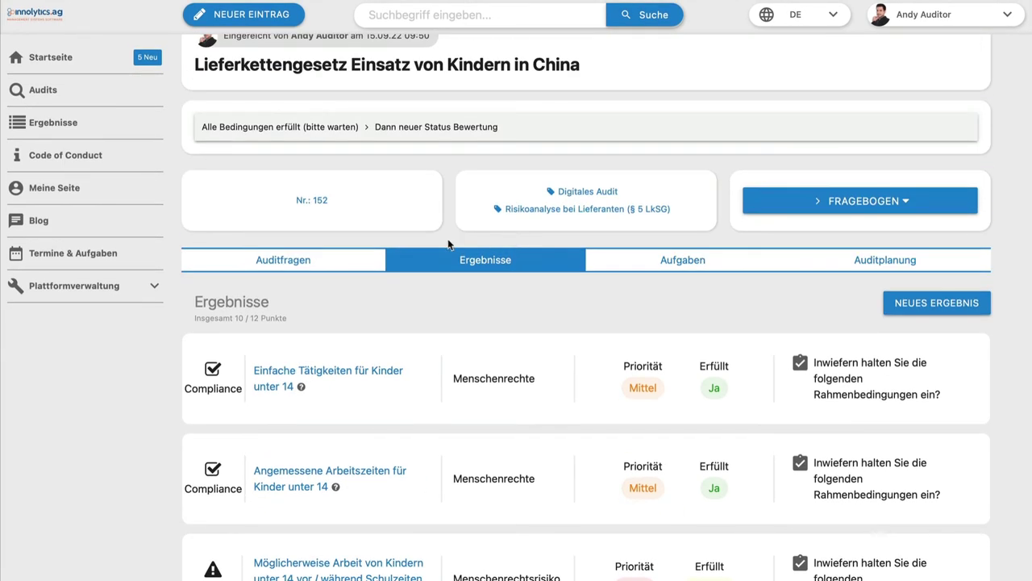
Step: Return to the audit questions and expand the replies under the auditee's comment about cleaning work
{"action": "left_click", "coordinate": [355, 259]}
{"action": "scroll", "coordinate": [557, 314], "scroll_direction": "down", "scroll_amount": 10}
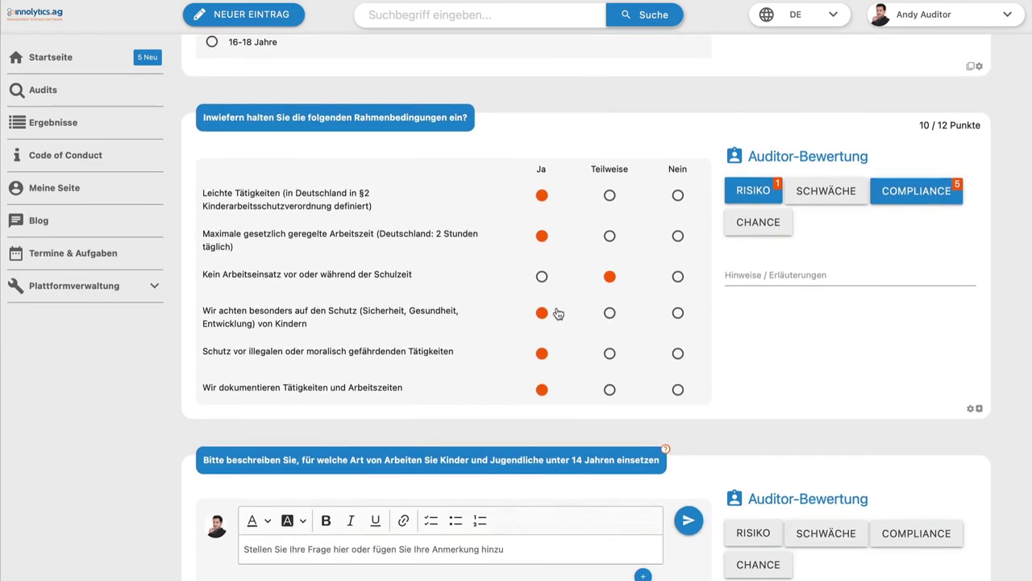
{"action": "scroll", "coordinate": [557, 313], "scroll_direction": "down", "scroll_amount": 4}
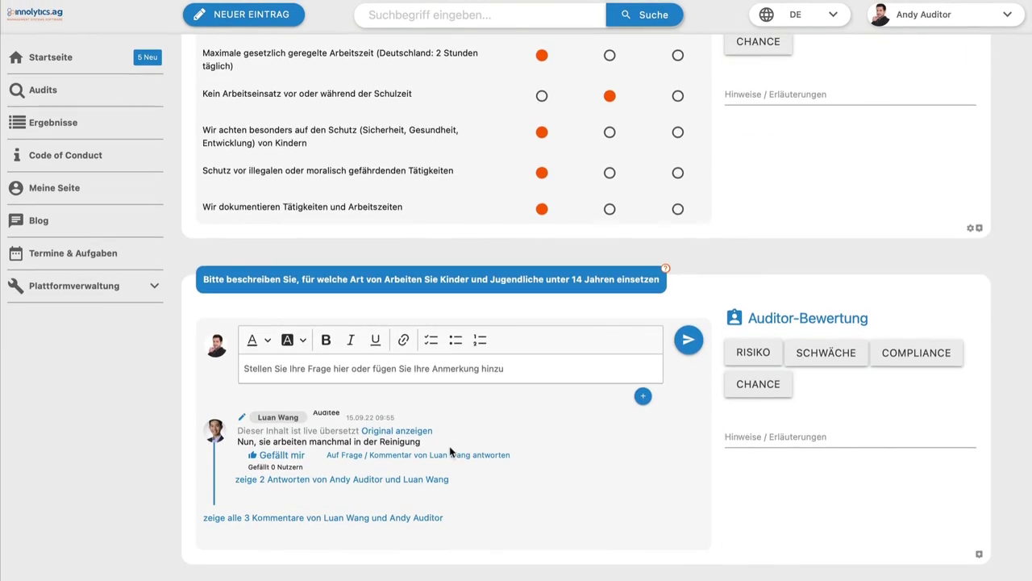
{"action": "left_click", "coordinate": [398, 481]}
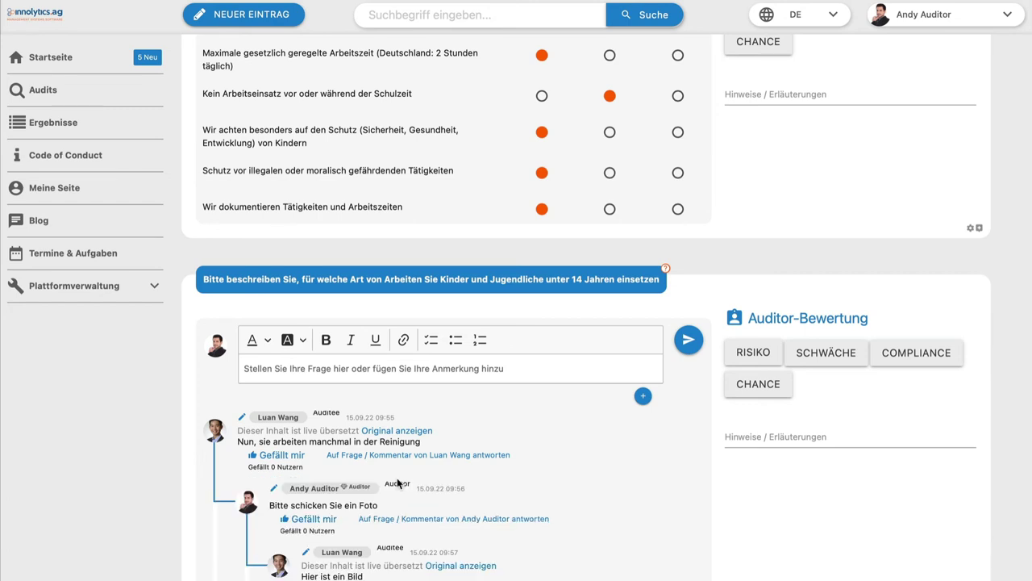
Step: Start a Risiko rating for the under-14 work types question and attach it to "Möglicherweise Arbeit von Kindern unter 14 vor / während Schulzeiten"
{"action": "scroll", "coordinate": [547, 478], "scroll_direction": "down", "scroll_amount": 4}
{"action": "scroll", "coordinate": [575, 419], "scroll_direction": "up", "scroll_amount": 5}
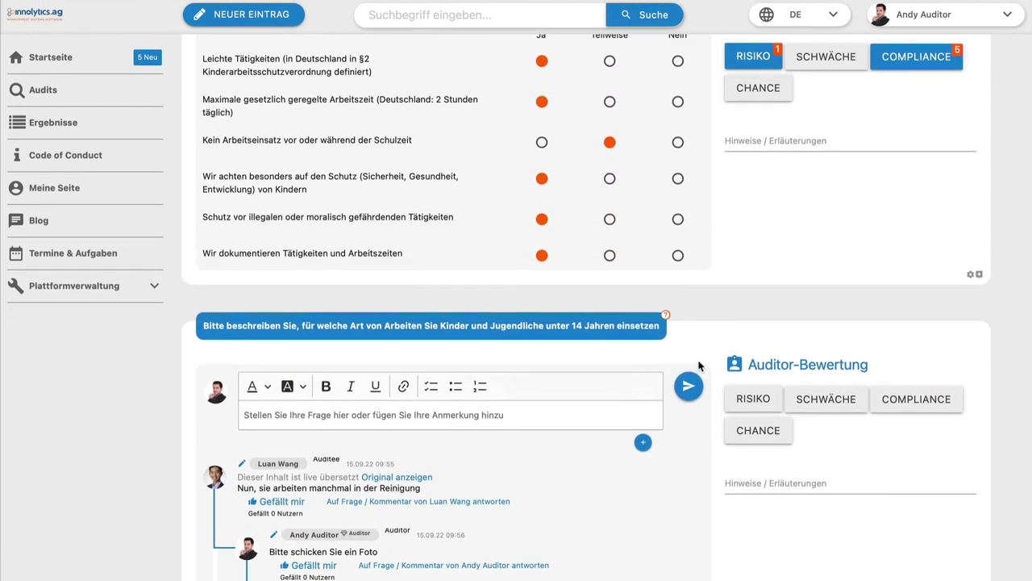
{"action": "left_click", "coordinate": [767, 401]}
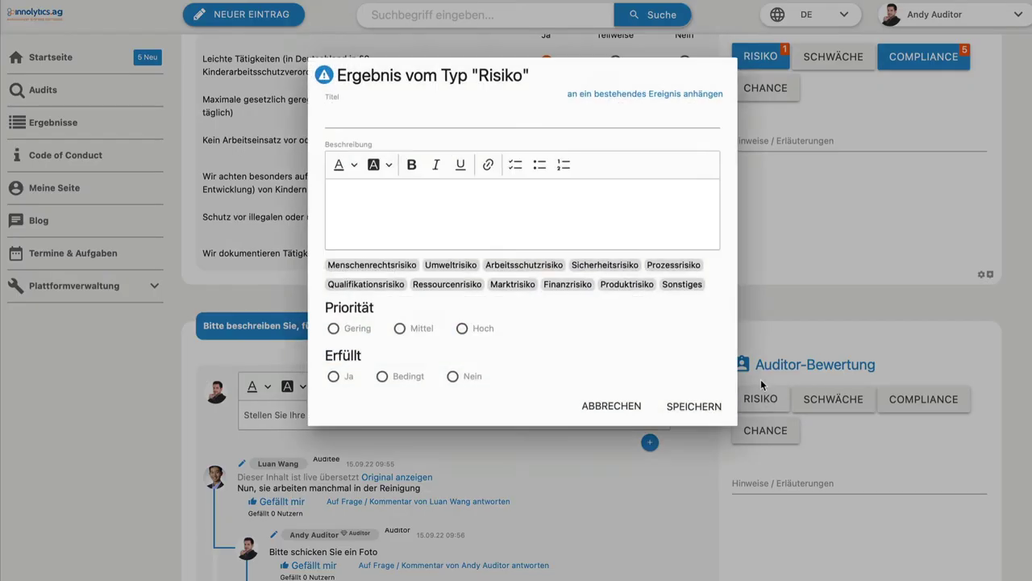
{"action": "left_click", "coordinate": [645, 97]}
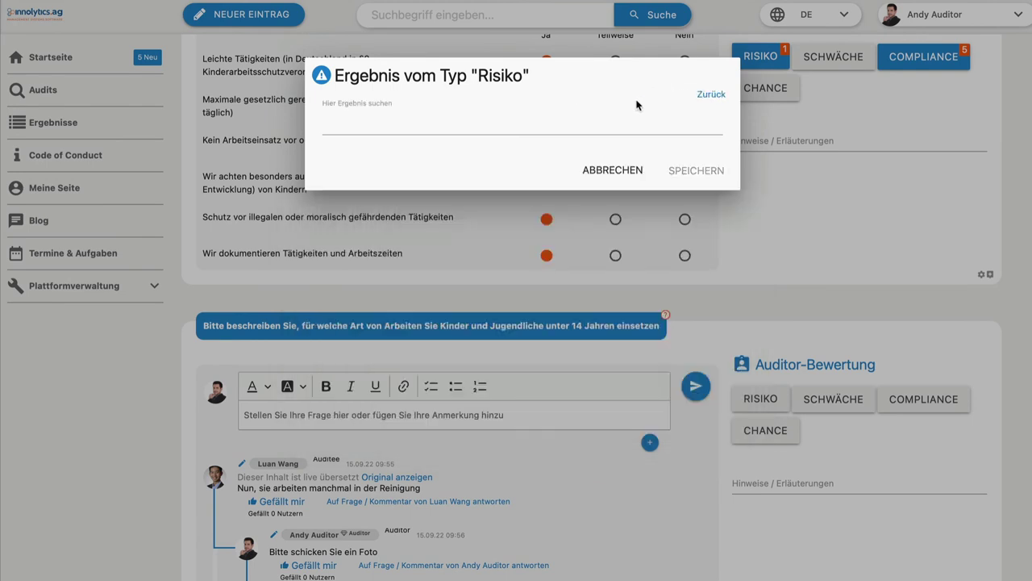
{"action": "left_click", "coordinate": [428, 122]}
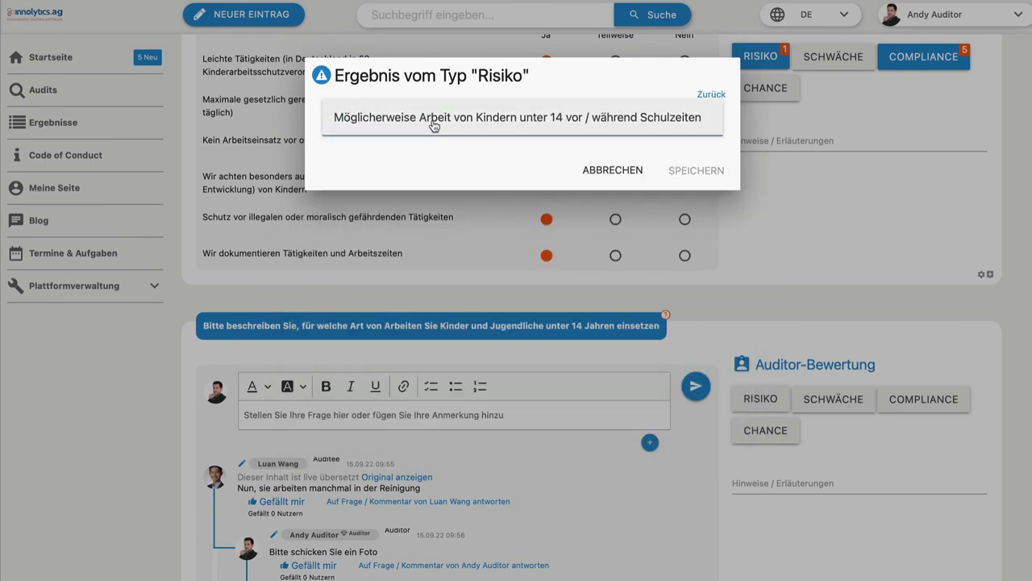
{"action": "left_click", "coordinate": [432, 121]}
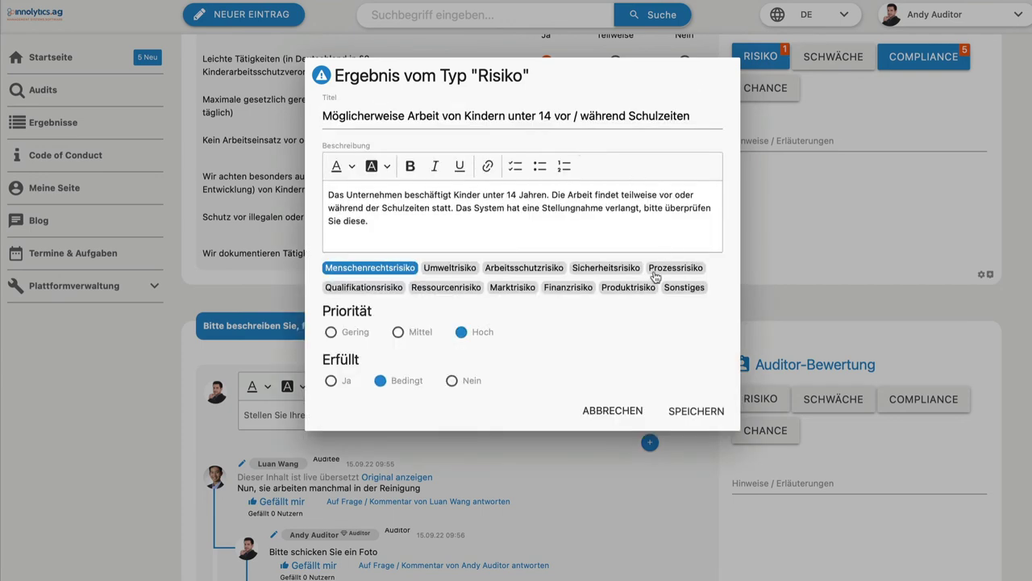
Step: Set Erfüllt to Nein, retitle the result "Risiko: Arbeit von Kindern unter 14 vor / während Schulzeiten", and save it
{"action": "left_click", "coordinate": [463, 384]}
{"action": "left_click_drag", "start_coordinate": [409, 113], "coordinate": [272, 110]}
{"action": "key", "text": "BackSpace"}
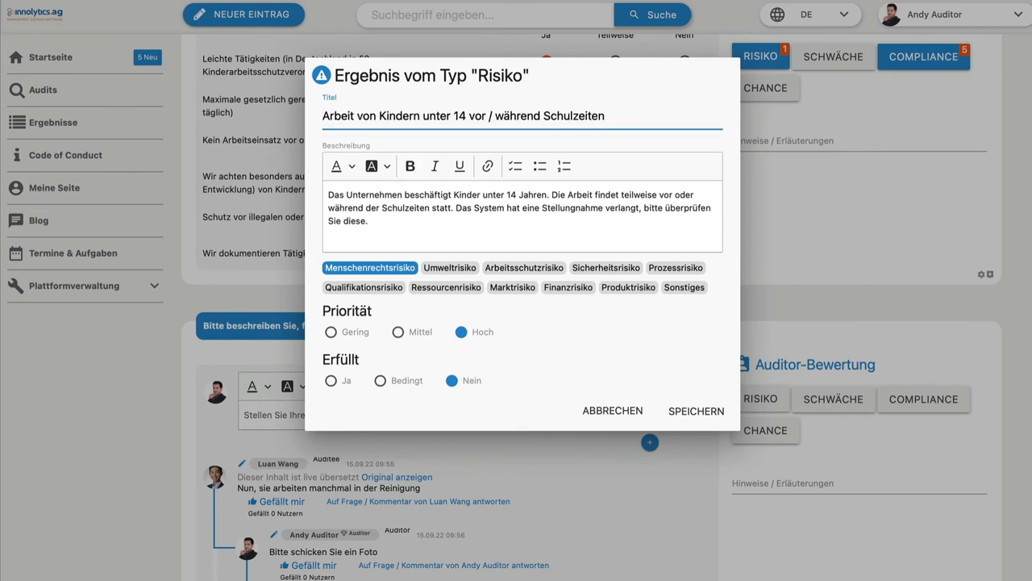
{"action": "type", "text": "Risiko:"}
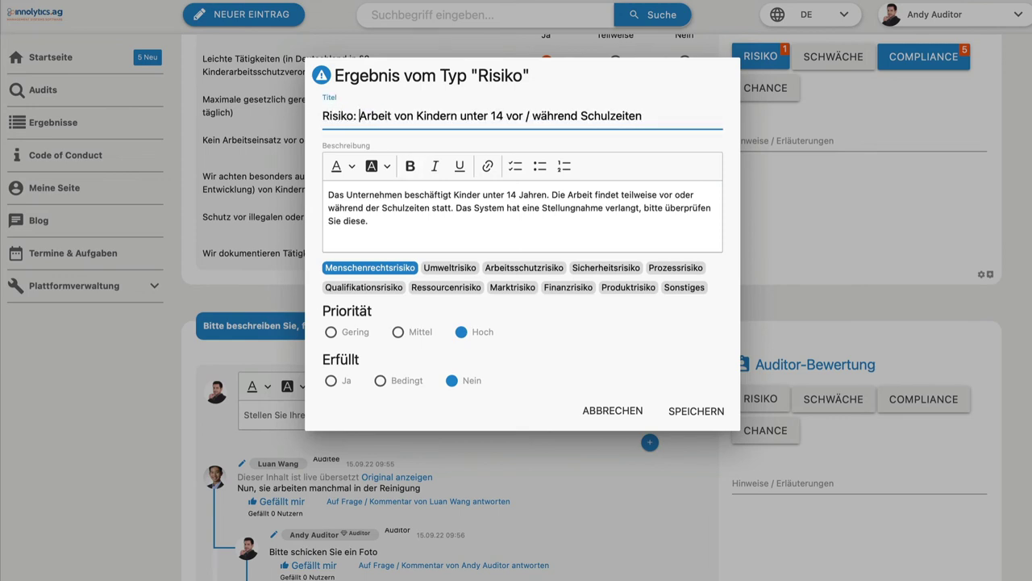
{"action": "left_click", "coordinate": [695, 413]}
Step: Review the audit's results for priority and fulfilment, and select the risk about children under 14 working before or during school hours
{"action": "scroll", "coordinate": [692, 419], "scroll_direction": "up", "scroll_amount": 10}
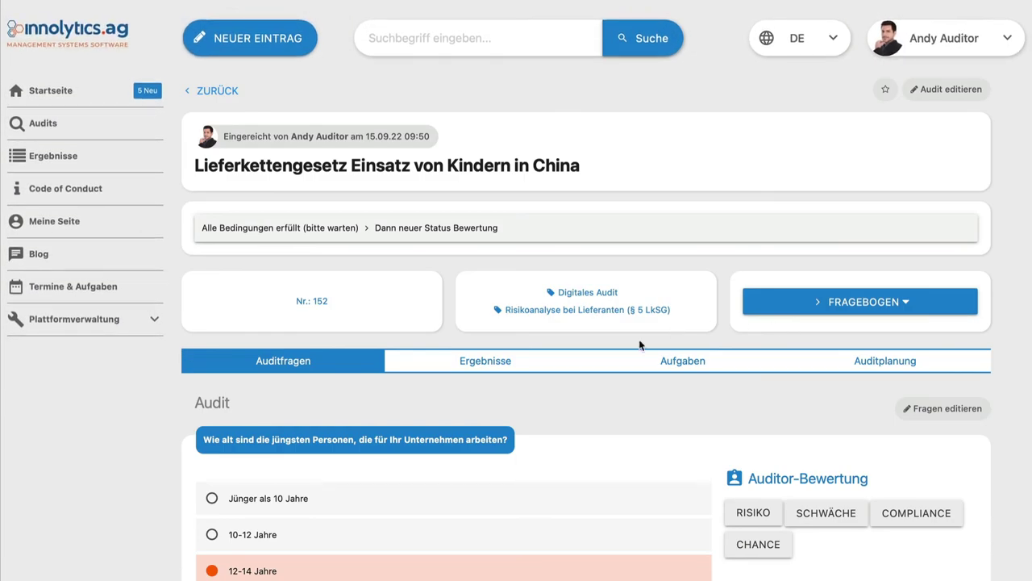
{"action": "left_click", "coordinate": [472, 363]}
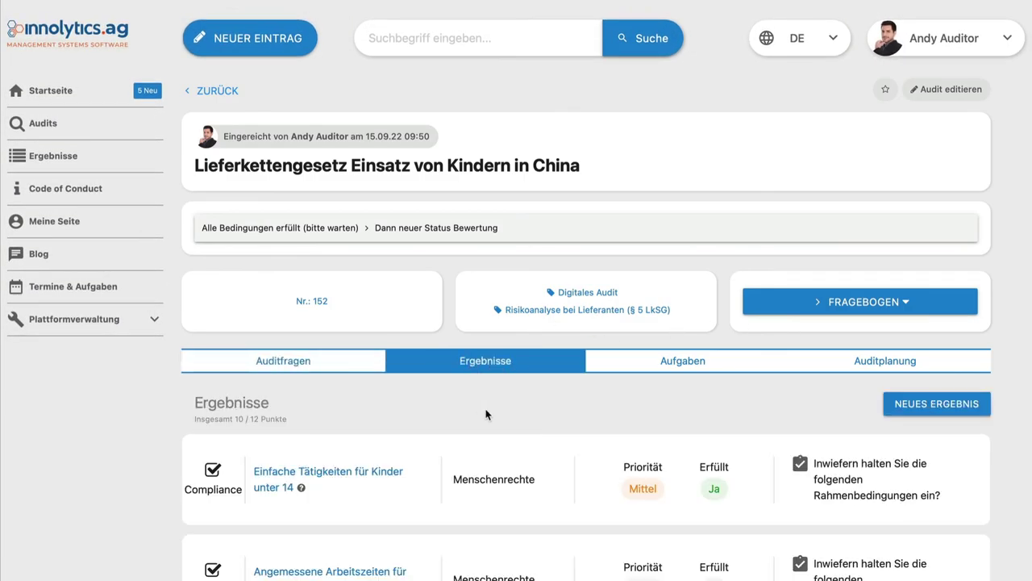
{"action": "scroll", "coordinate": [486, 414], "scroll_direction": "down", "scroll_amount": 5}
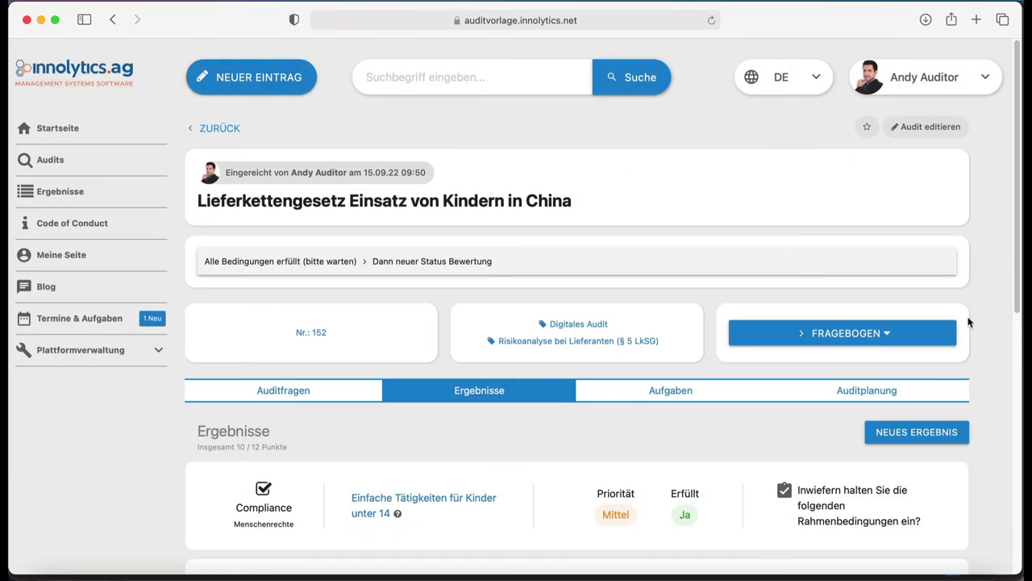
{"action": "scroll", "coordinate": [969, 322], "scroll_direction": "down", "scroll_amount": 5}
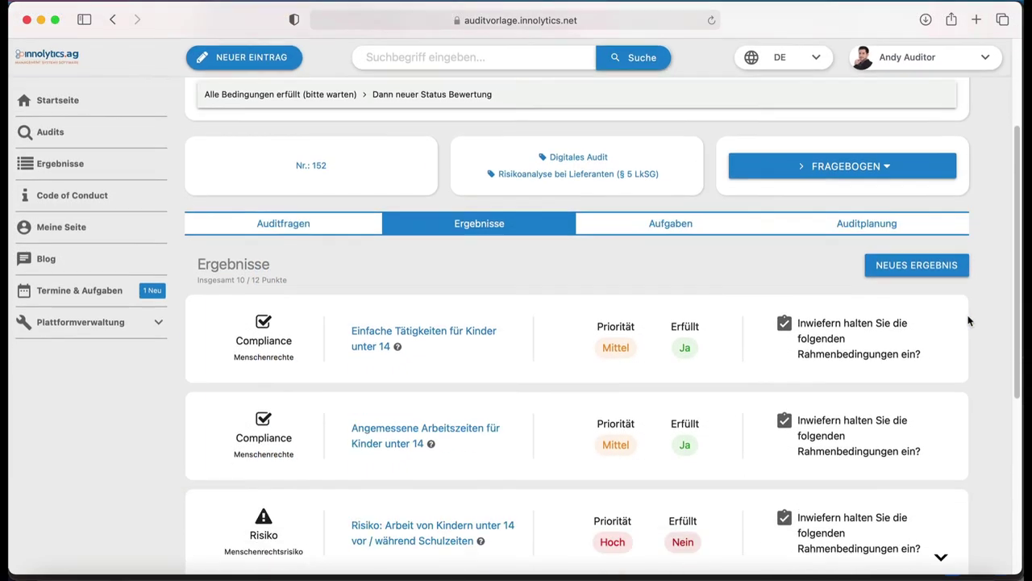
{"action": "scroll", "coordinate": [969, 322], "scroll_direction": "down", "scroll_amount": 2}
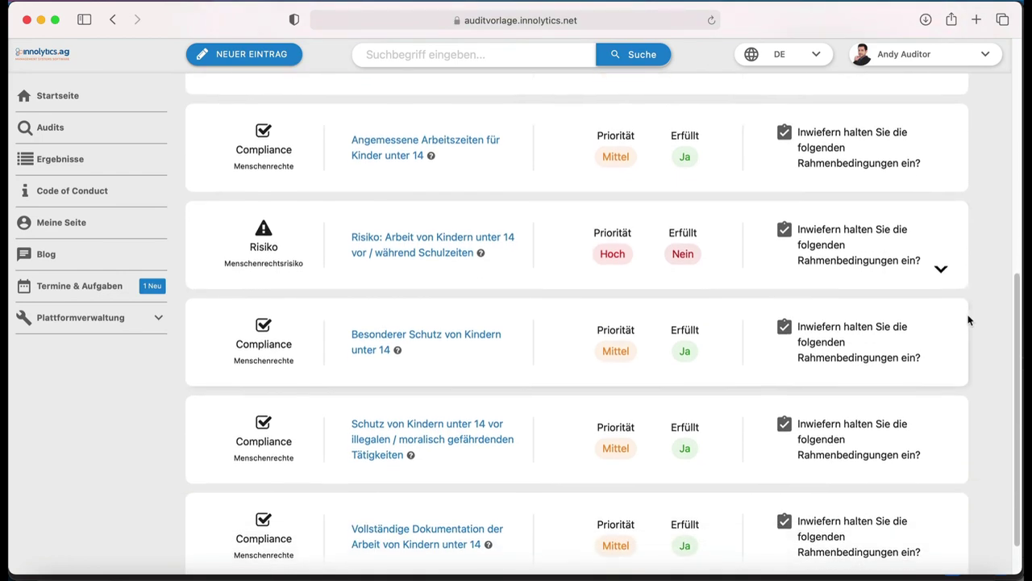
{"action": "left_click", "coordinate": [735, 247]}
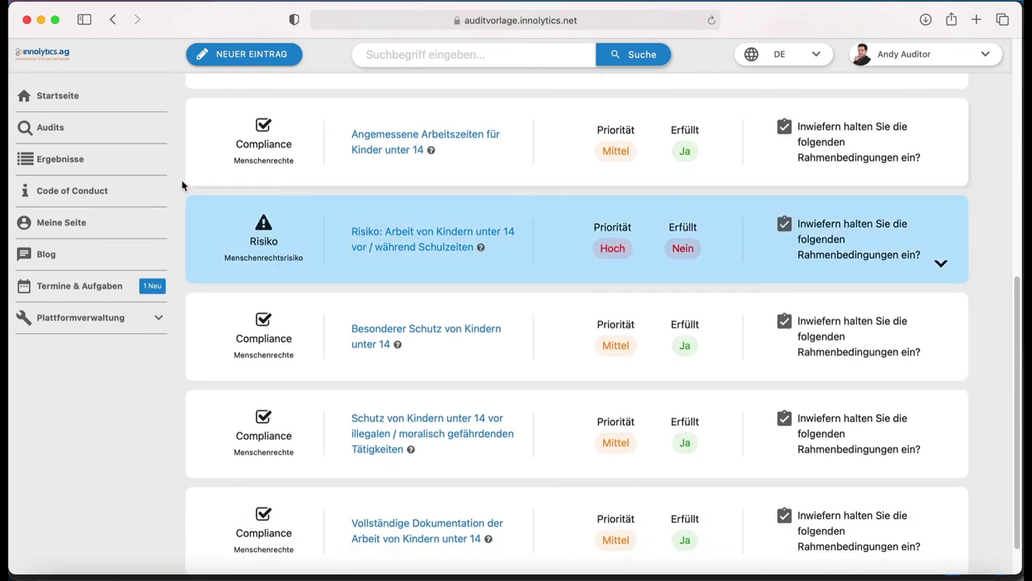
Step: Open the platform-wide Ergebnisse overview and examine the listed results with their progress, measures and status
{"action": "left_click", "coordinate": [78, 161]}
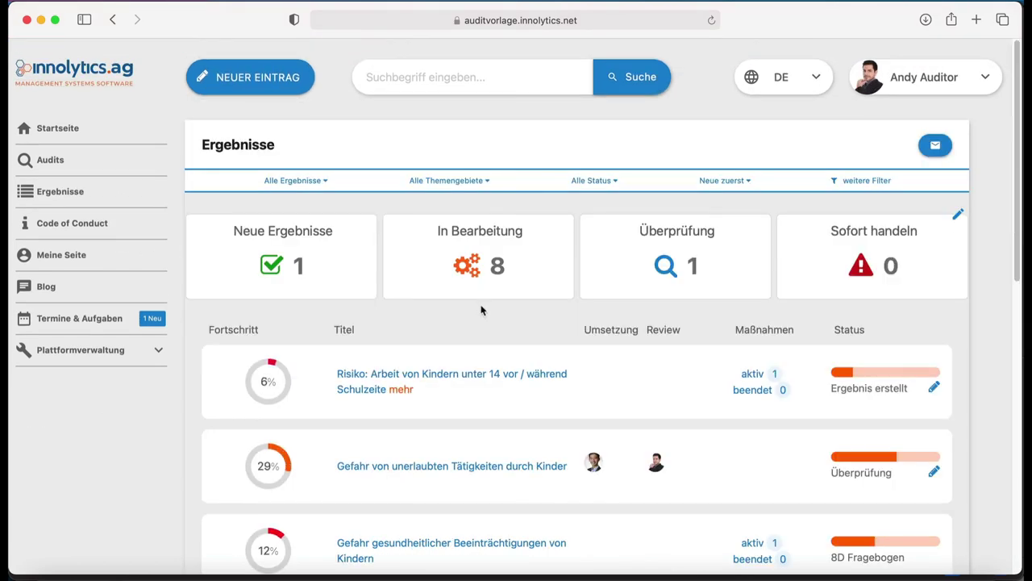
{"action": "scroll", "coordinate": [481, 310], "scroll_direction": "down", "scroll_amount": 5}
{"action": "scroll", "coordinate": [483, 309], "scroll_direction": "up", "scroll_amount": 5}
Step: Reopen the audit "Lieferkettengesetz Einsatz von Kindern in China" and select the risk about work before or during school hours in its results
{"action": "left_click", "coordinate": [52, 161]}
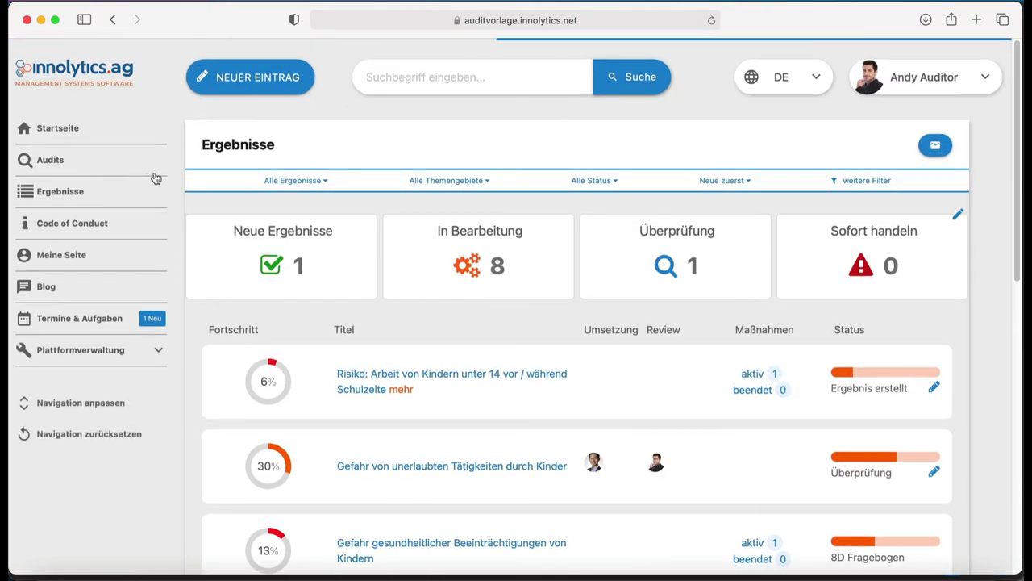
{"action": "left_click", "coordinate": [364, 382]}
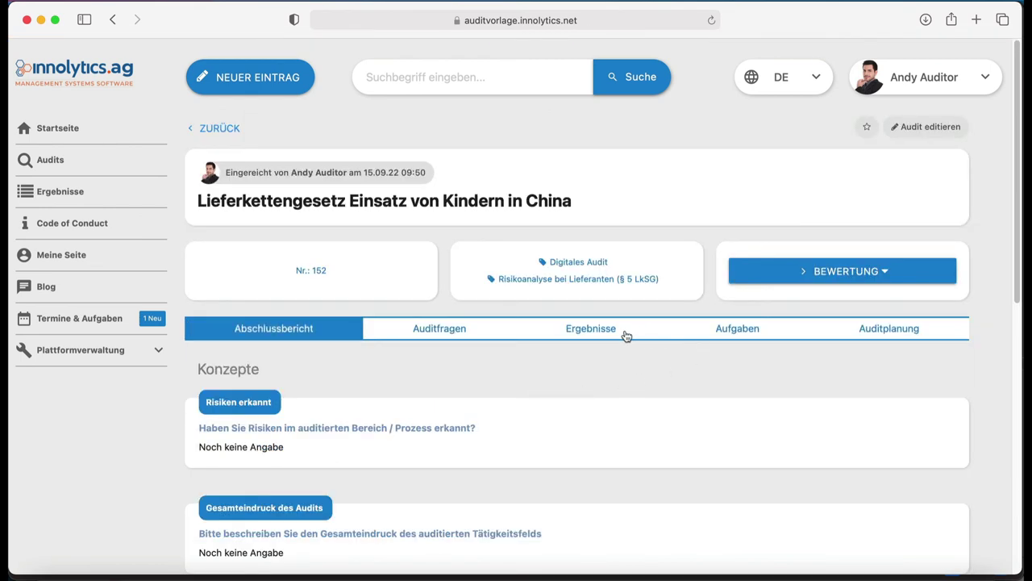
{"action": "left_click", "coordinate": [502, 331]}
{"action": "left_click", "coordinate": [583, 329]}
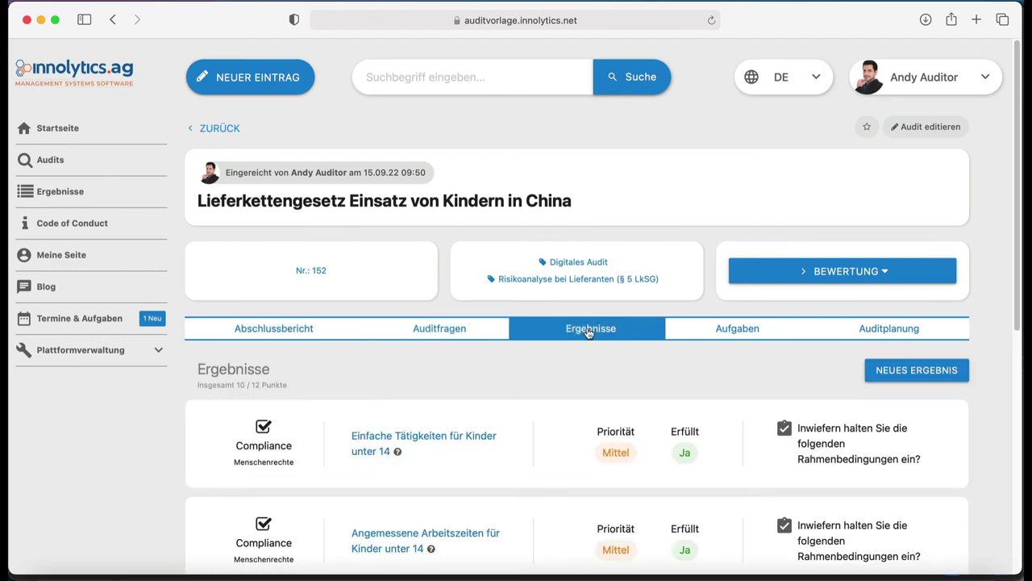
{"action": "scroll", "coordinate": [708, 339], "scroll_direction": "down", "scroll_amount": 6}
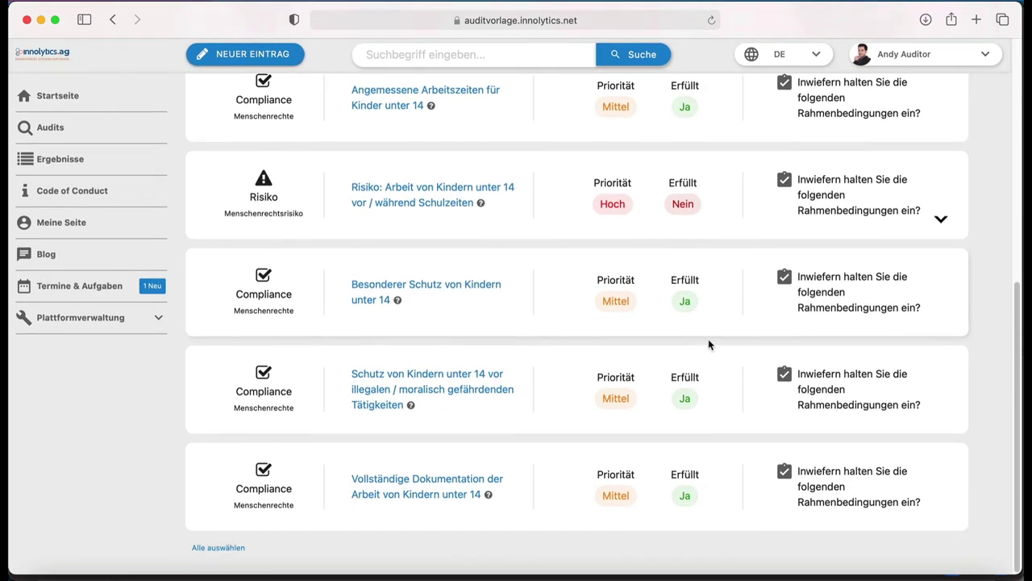
{"action": "left_click", "coordinate": [519, 230]}
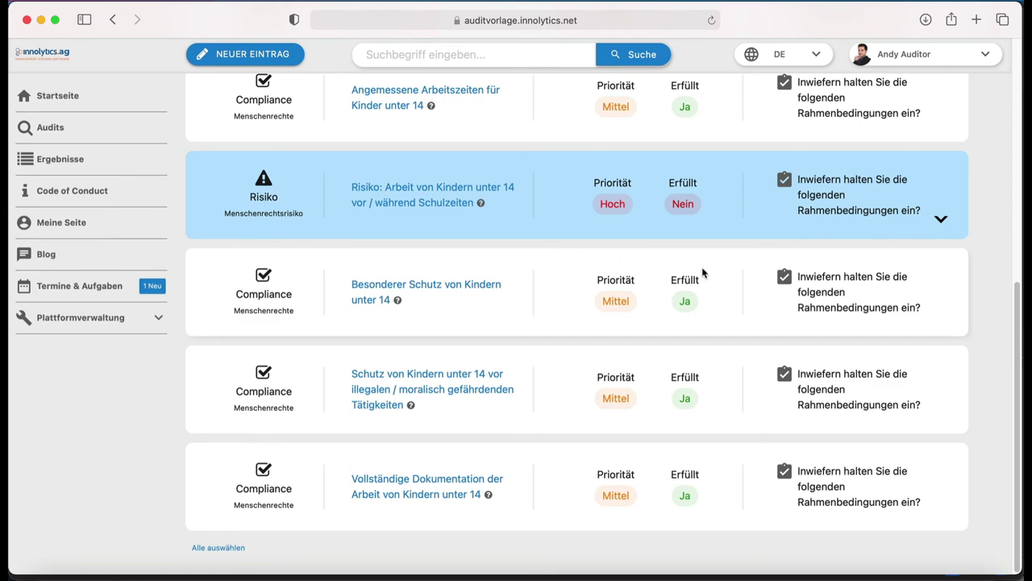
Step: Transfer the selected risk into the platform as an entry in the workflow "Ergebnisse (Lieferantenaudits)" and save
{"action": "scroll", "coordinate": [726, 271], "scroll_direction": "up", "scroll_amount": 10}
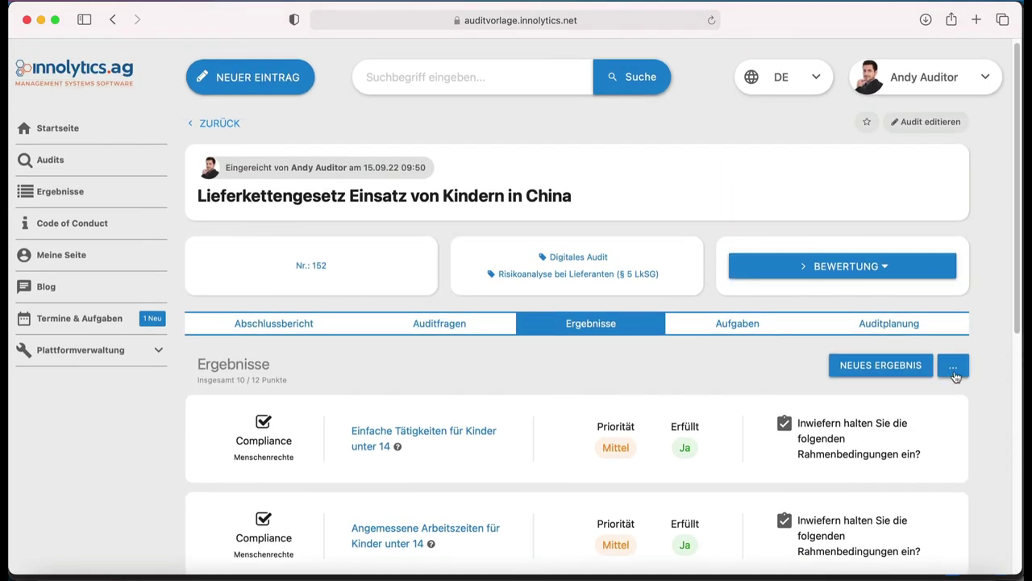
{"action": "left_click", "coordinate": [954, 375]}
{"action": "left_click", "coordinate": [893, 396]}
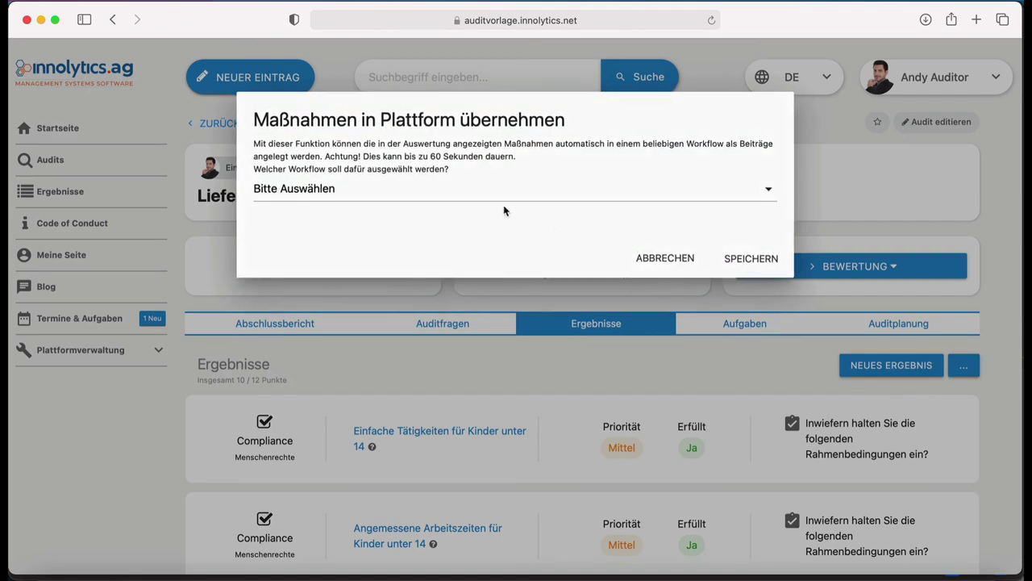
{"action": "left_click", "coordinate": [449, 202]}
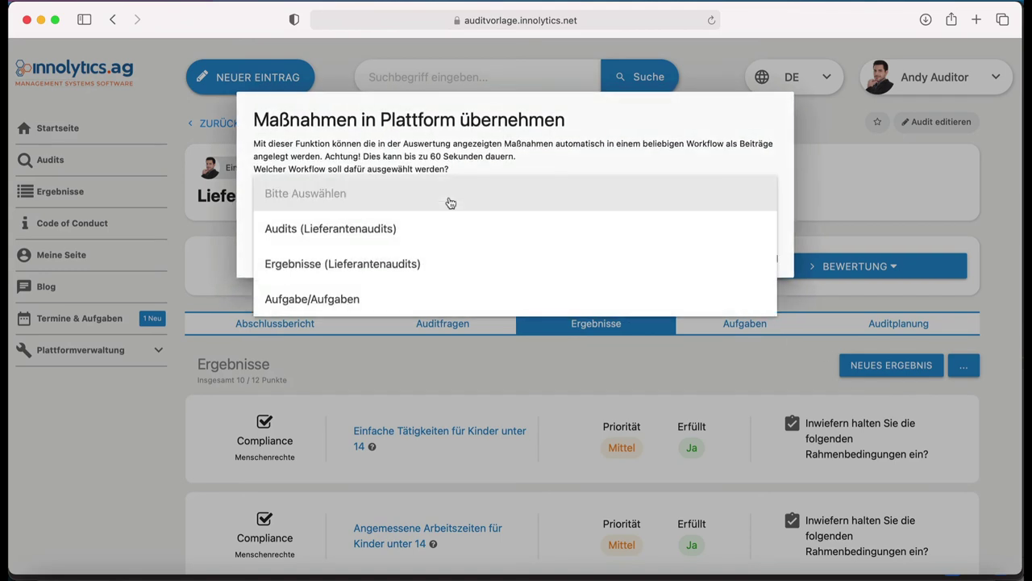
{"action": "left_click", "coordinate": [319, 266]}
{"action": "left_click", "coordinate": [734, 258]}
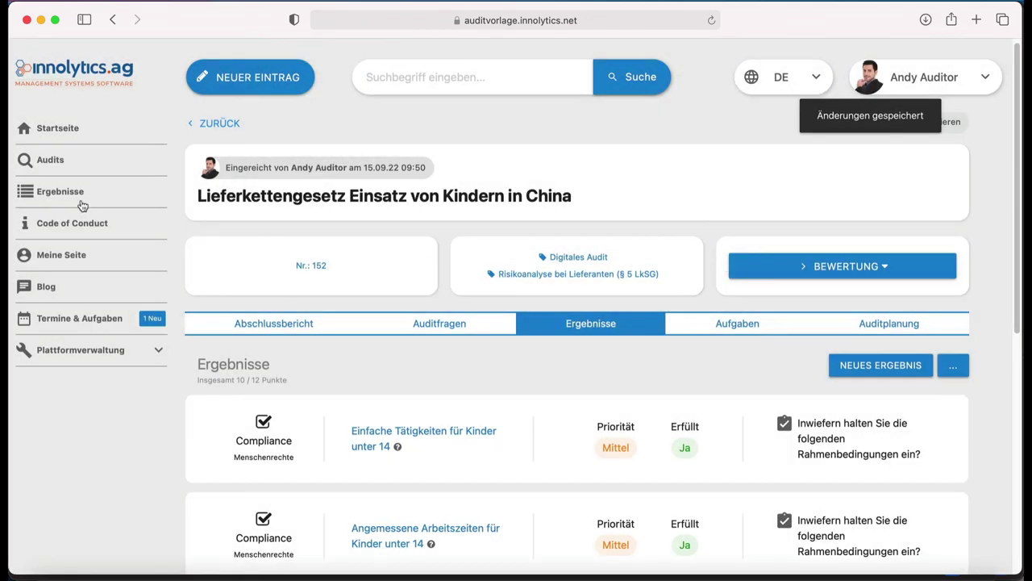
Step: Open the newest "Risiko: Arbeit von Kindern unter 14" entry in the Ergebnisse overview and examine its description, role holders and available statuses
{"action": "left_click", "coordinate": [69, 196]}
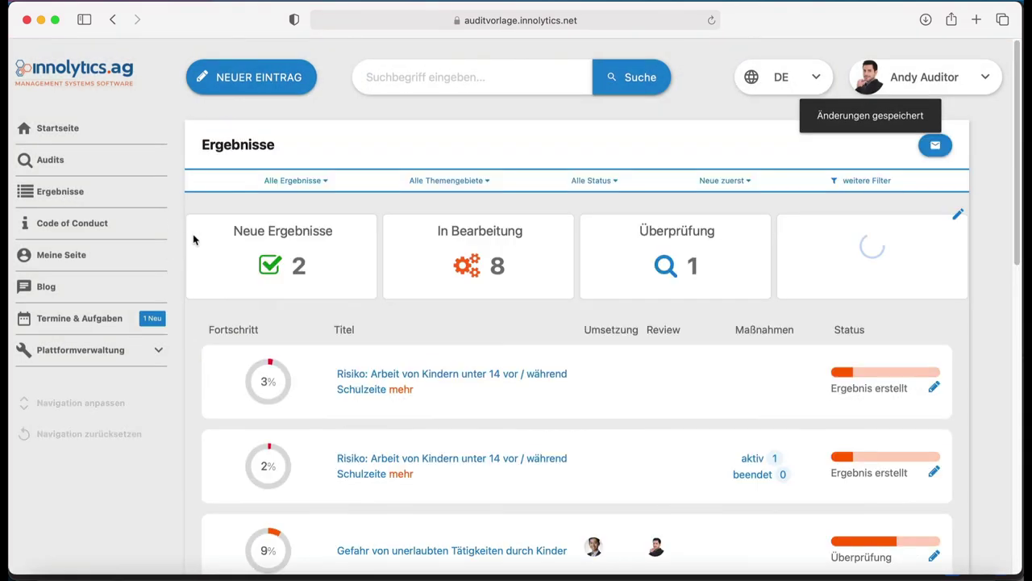
{"action": "scroll", "coordinate": [356, 302], "scroll_direction": "down", "scroll_amount": 4}
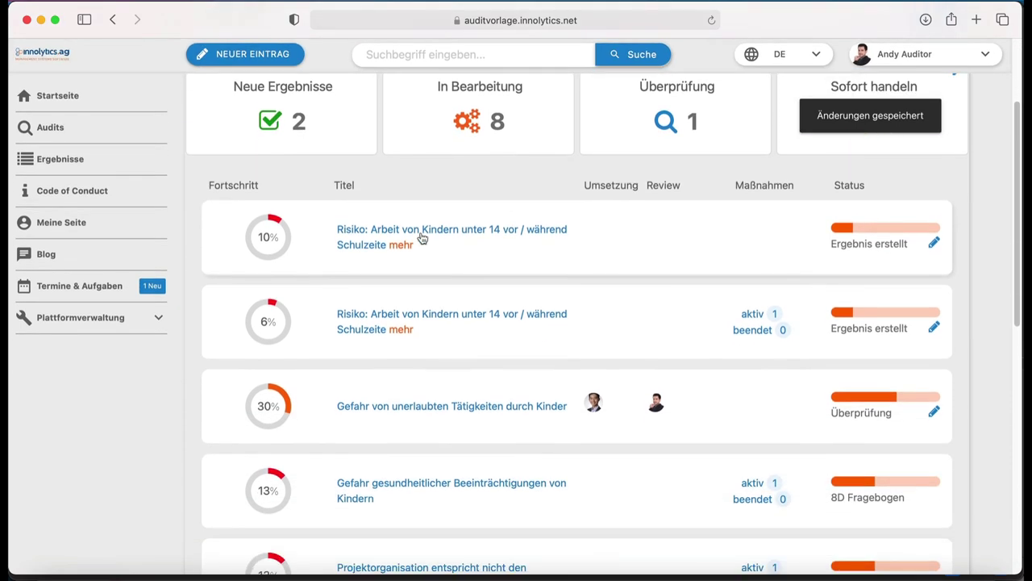
{"action": "left_click", "coordinate": [421, 234]}
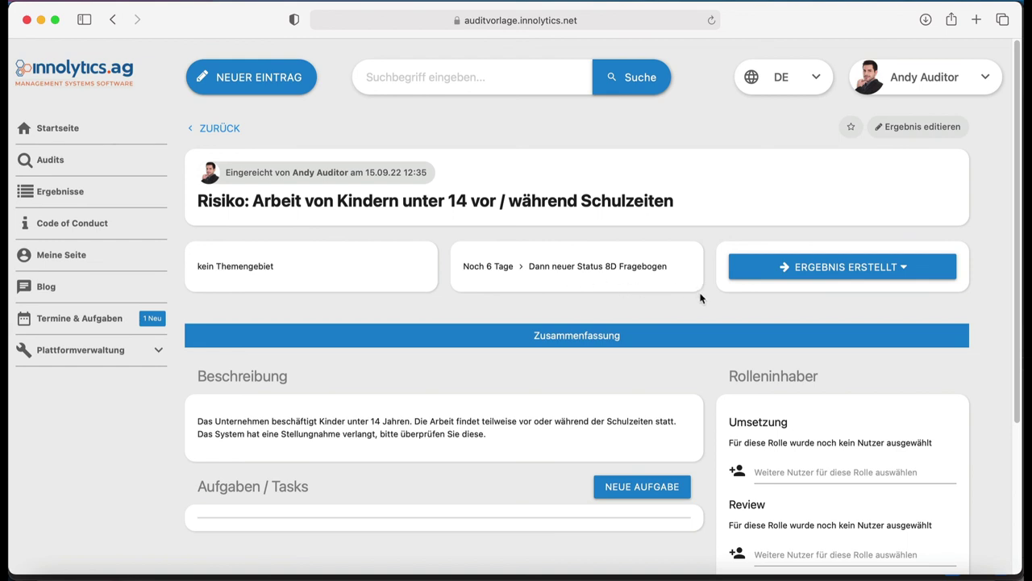
{"action": "scroll", "coordinate": [666, 316], "scroll_direction": "down", "scroll_amount": 5}
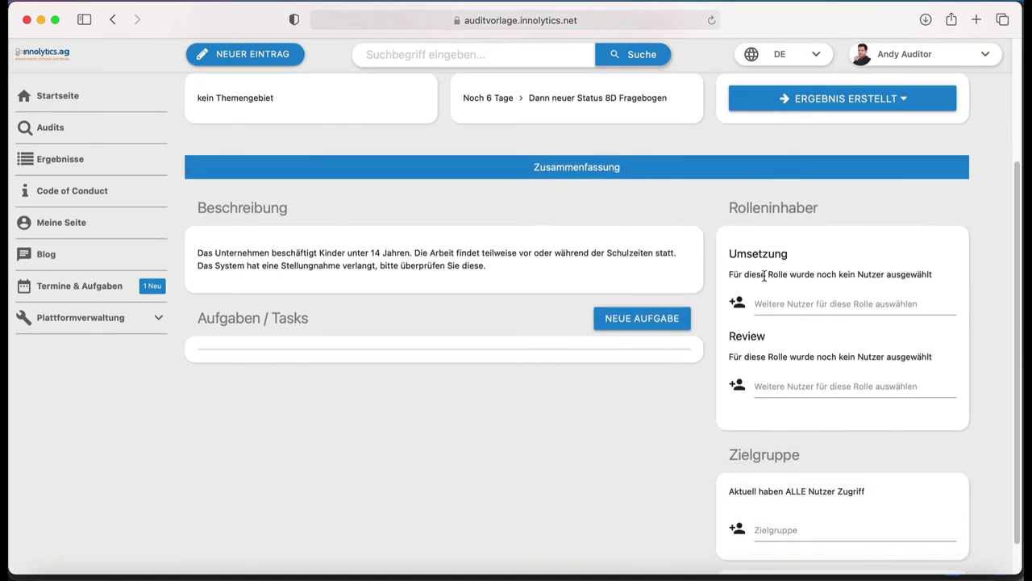
{"action": "left_click", "coordinate": [799, 100]}
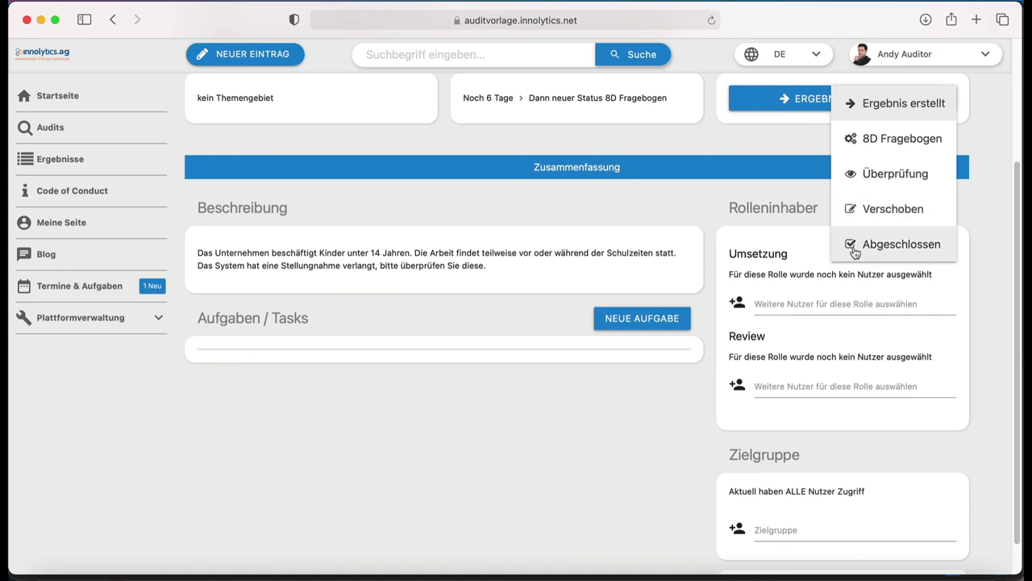
{"action": "left_click", "coordinate": [611, 223]}
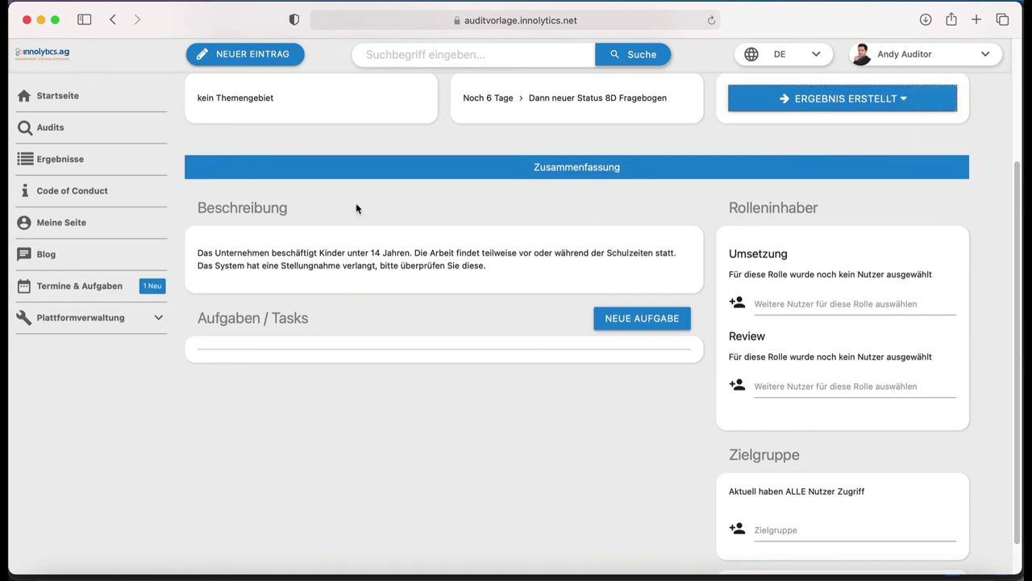
Step: Return to the Ergebnisse overview, filter it by the status Abgeschlossen, and look through the completed results
{"action": "left_click", "coordinate": [50, 162]}
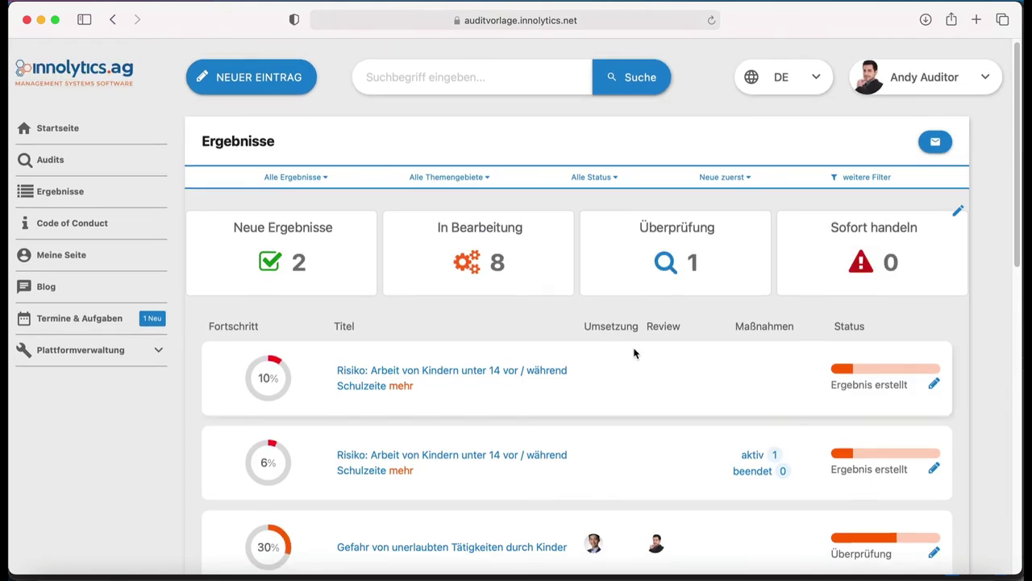
{"action": "scroll", "coordinate": [634, 352], "scroll_direction": "down", "scroll_amount": 1}
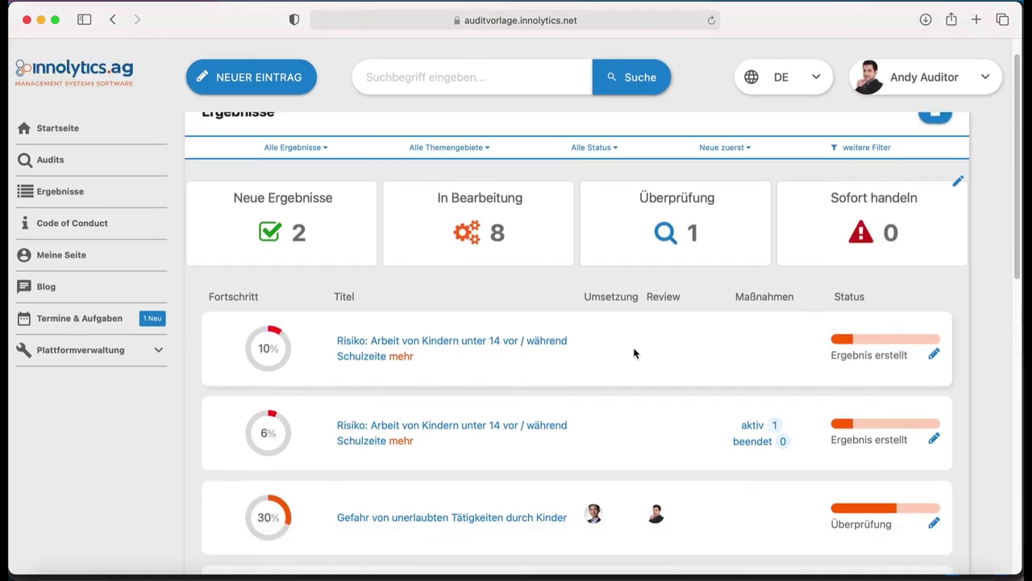
{"action": "left_click", "coordinate": [584, 150]}
{"action": "left_click", "coordinate": [634, 253]}
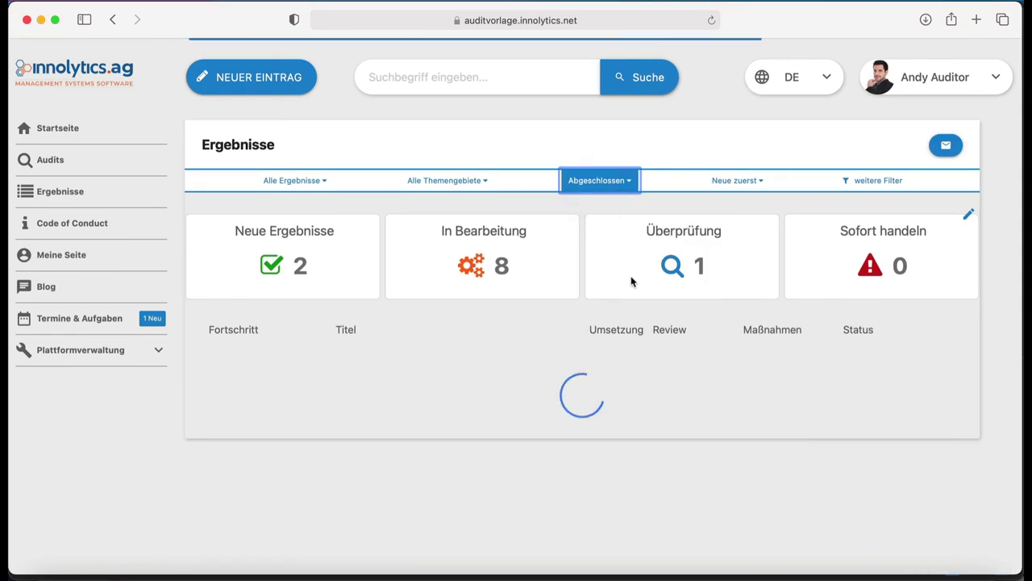
{"action": "scroll", "coordinate": [636, 364], "scroll_direction": "down", "scroll_amount": 5}
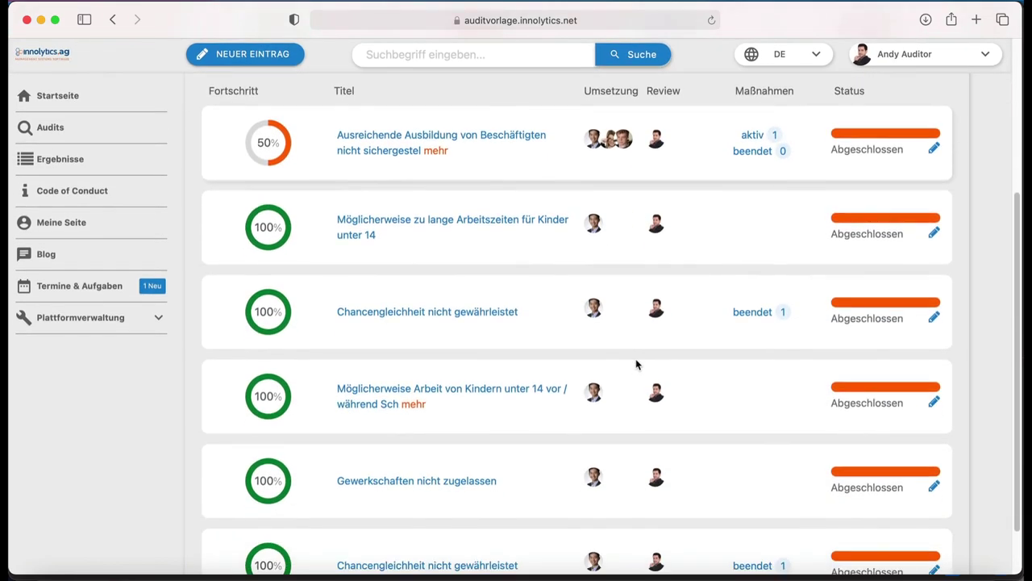